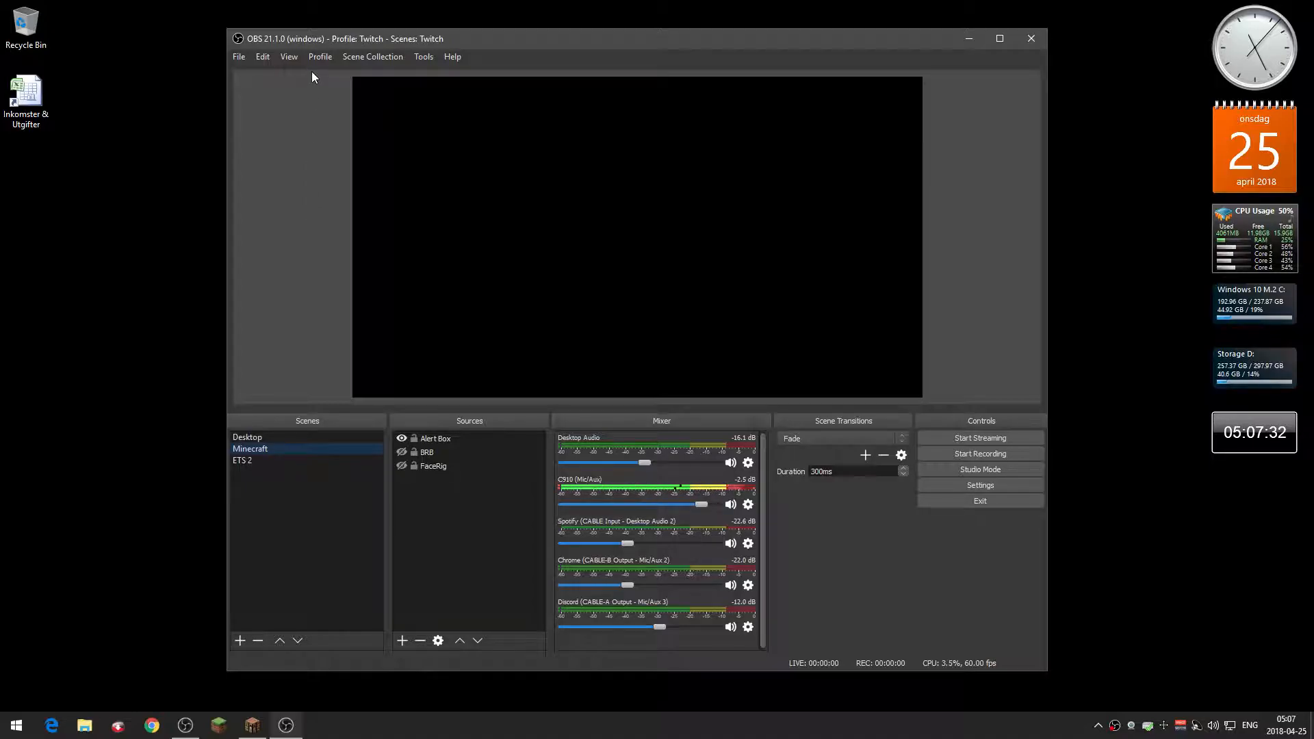
Step: Examine the available profiles and scene collections
{"action": "left_click", "coordinate": [326, 59]}
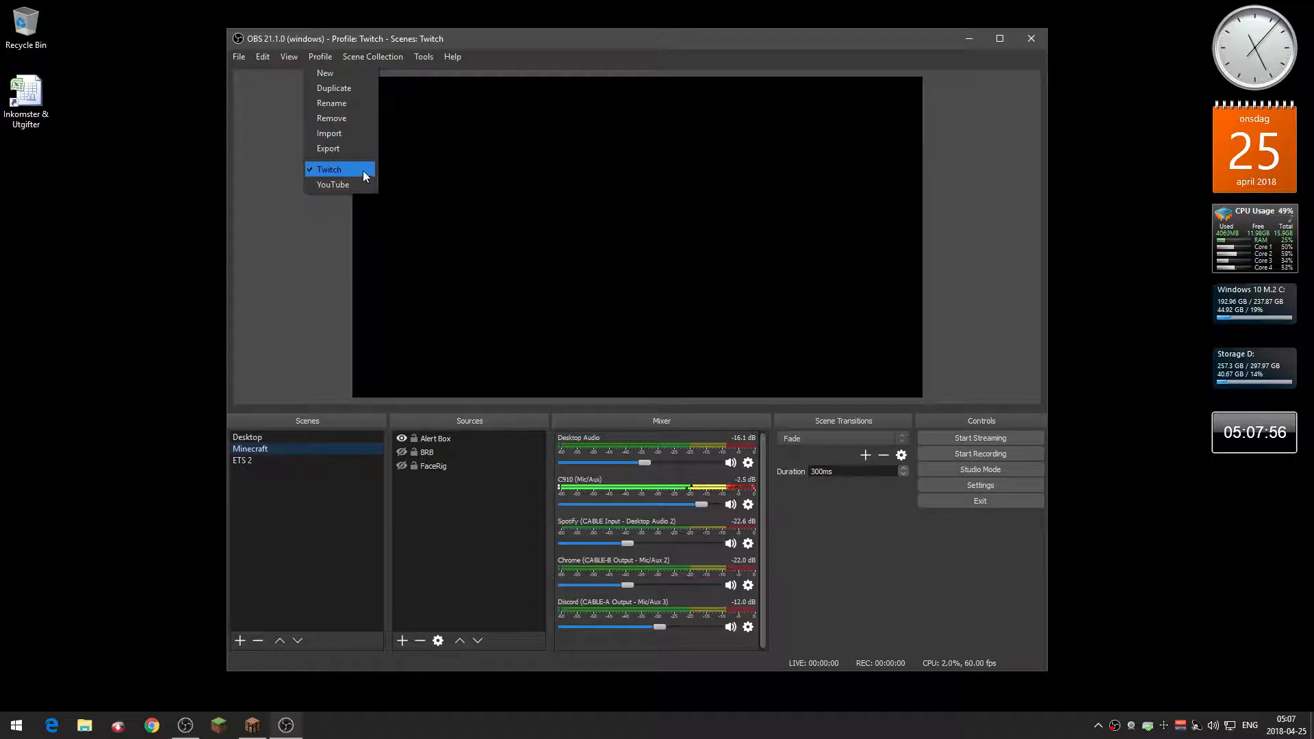
{"action": "mouse_move", "coordinate": [371, 58]}
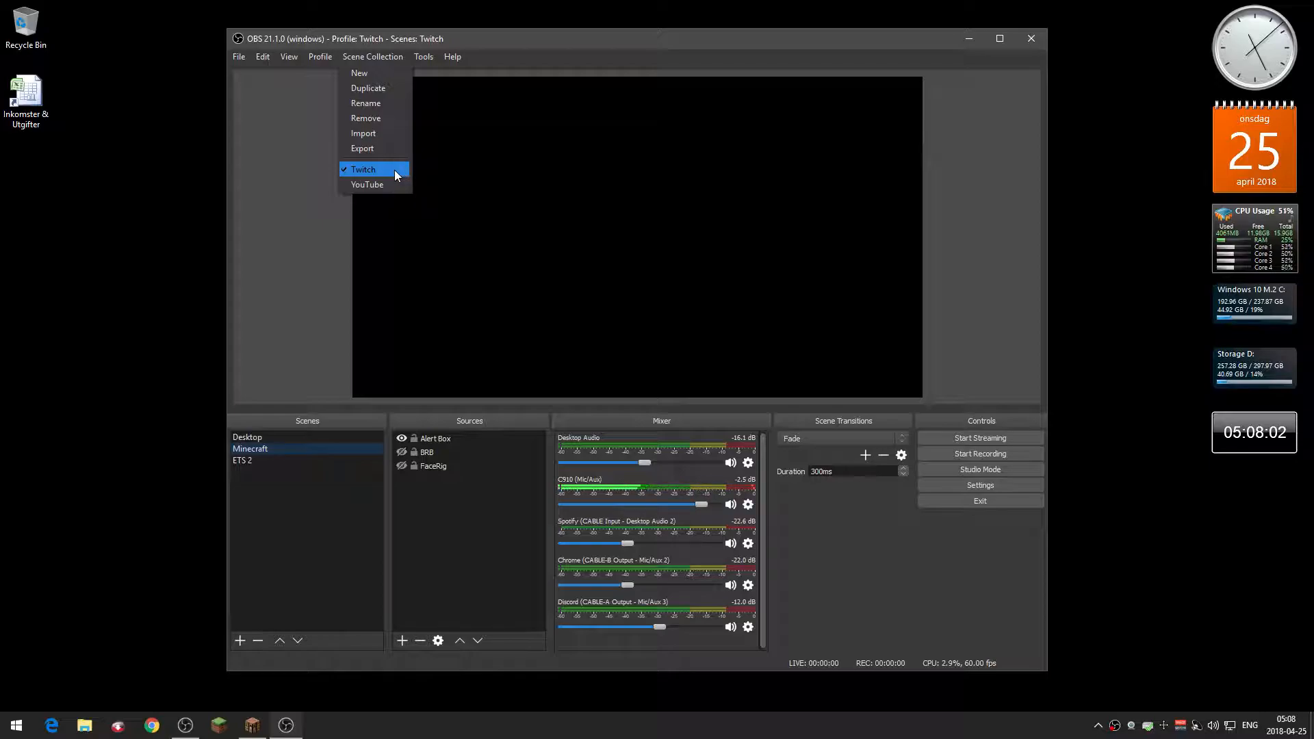
{"action": "left_click", "coordinate": [359, 500]}
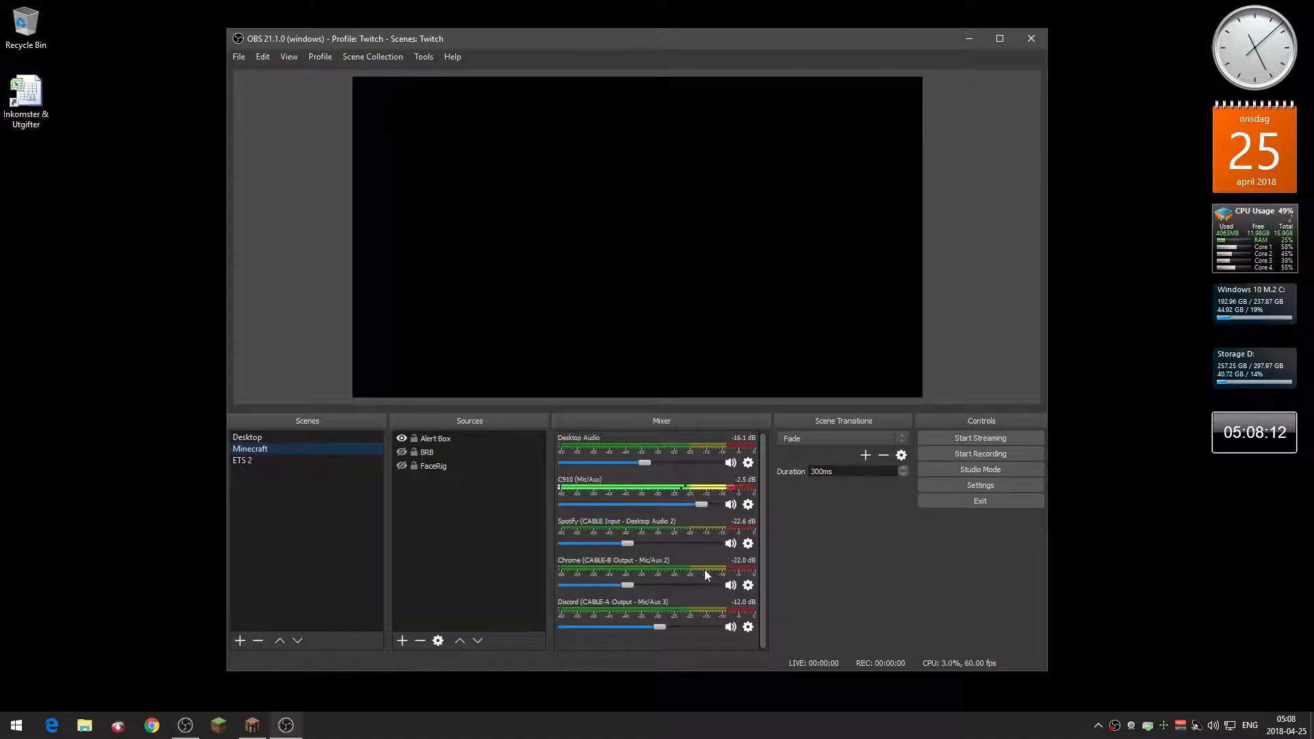
Step: Switch to VoiceMeeter Banana to examine its audio channel routing, and close its window
{"action": "left_click", "coordinate": [1181, 729]}
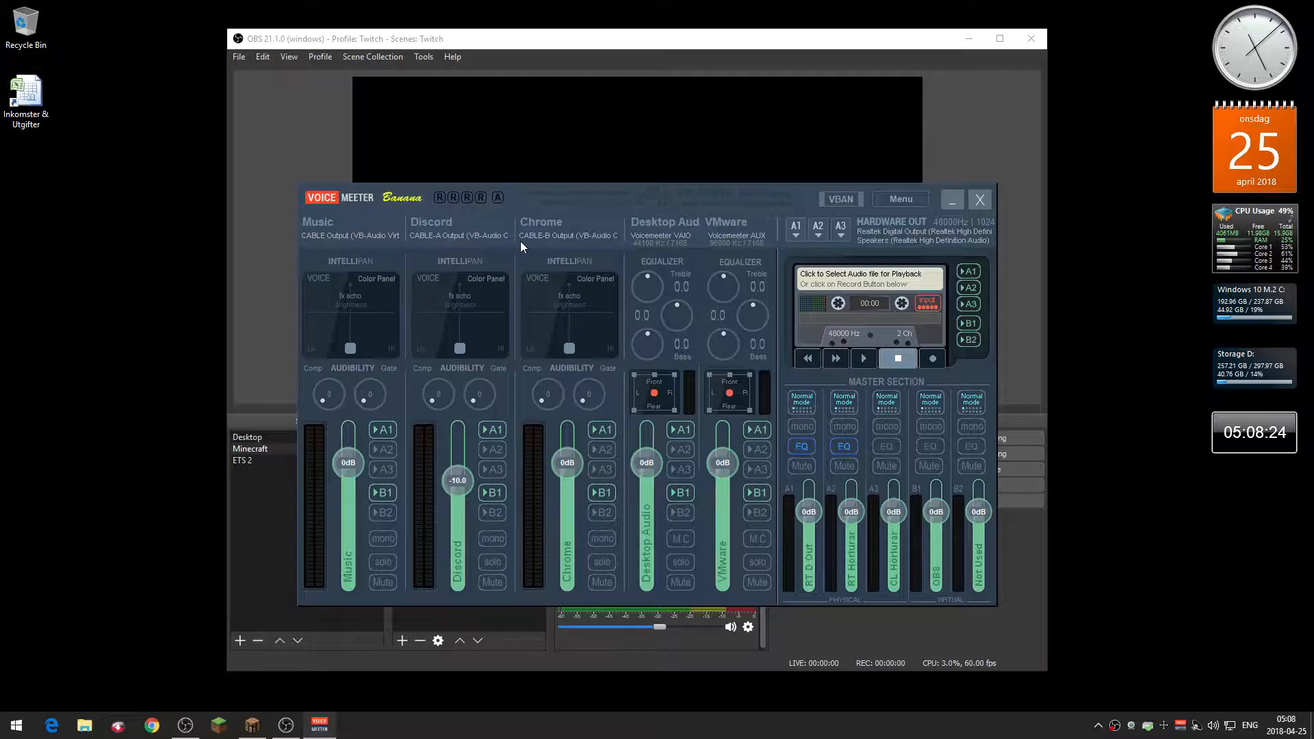
{"action": "left_click", "coordinate": [980, 199]}
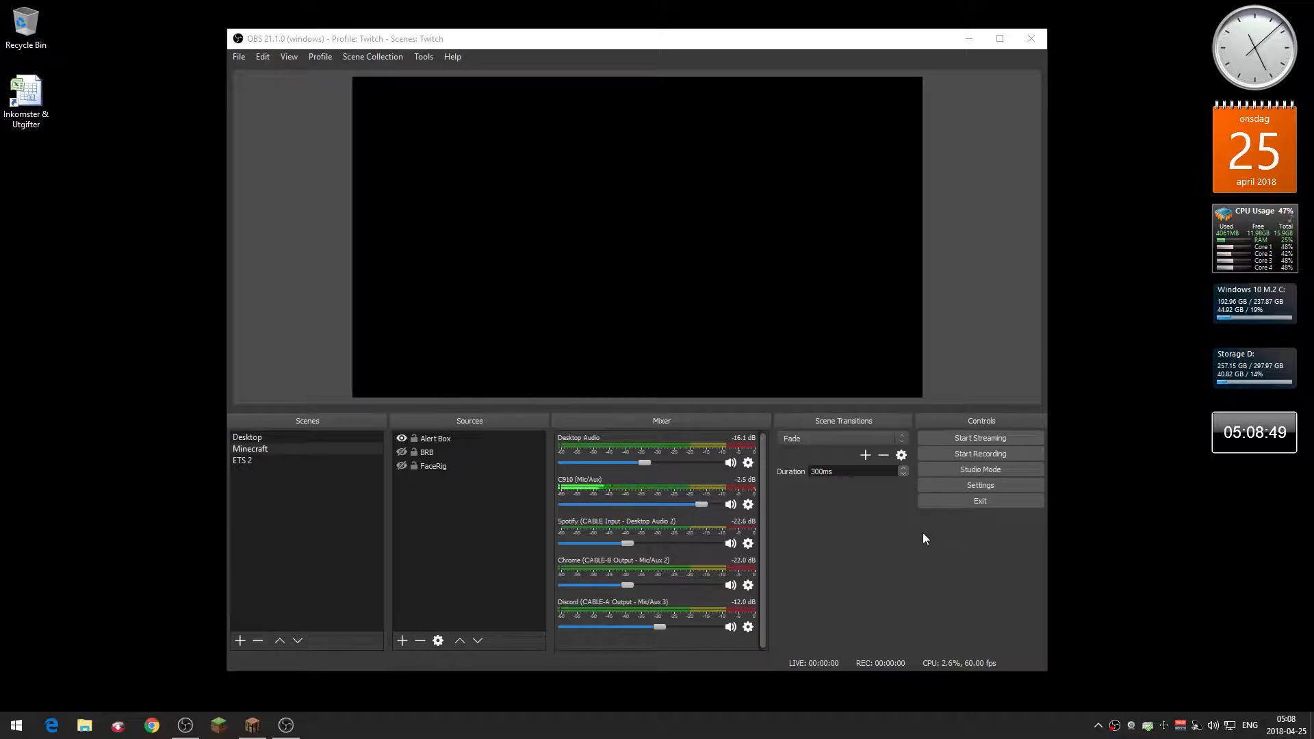
Step: Examine the streaming service and server choices in the stream settings
{"action": "left_click", "coordinate": [1018, 487]}
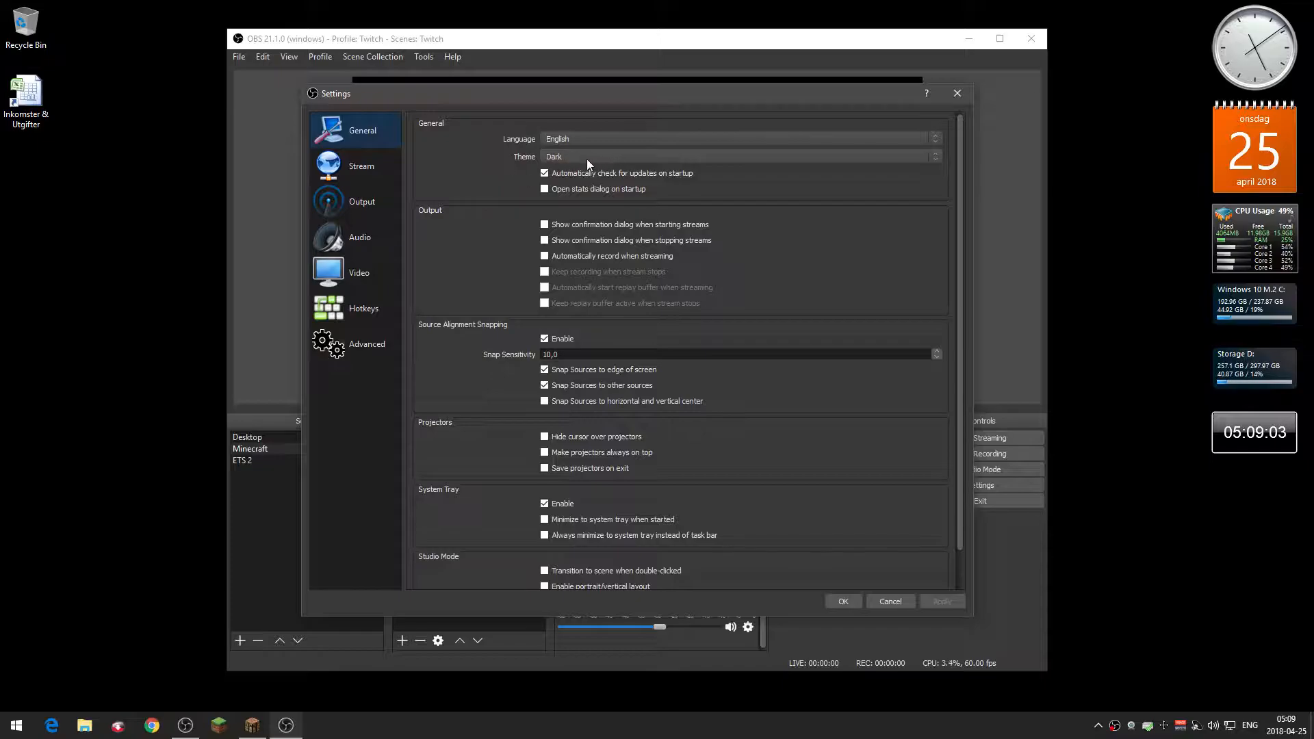
{"action": "left_click", "coordinate": [363, 171]}
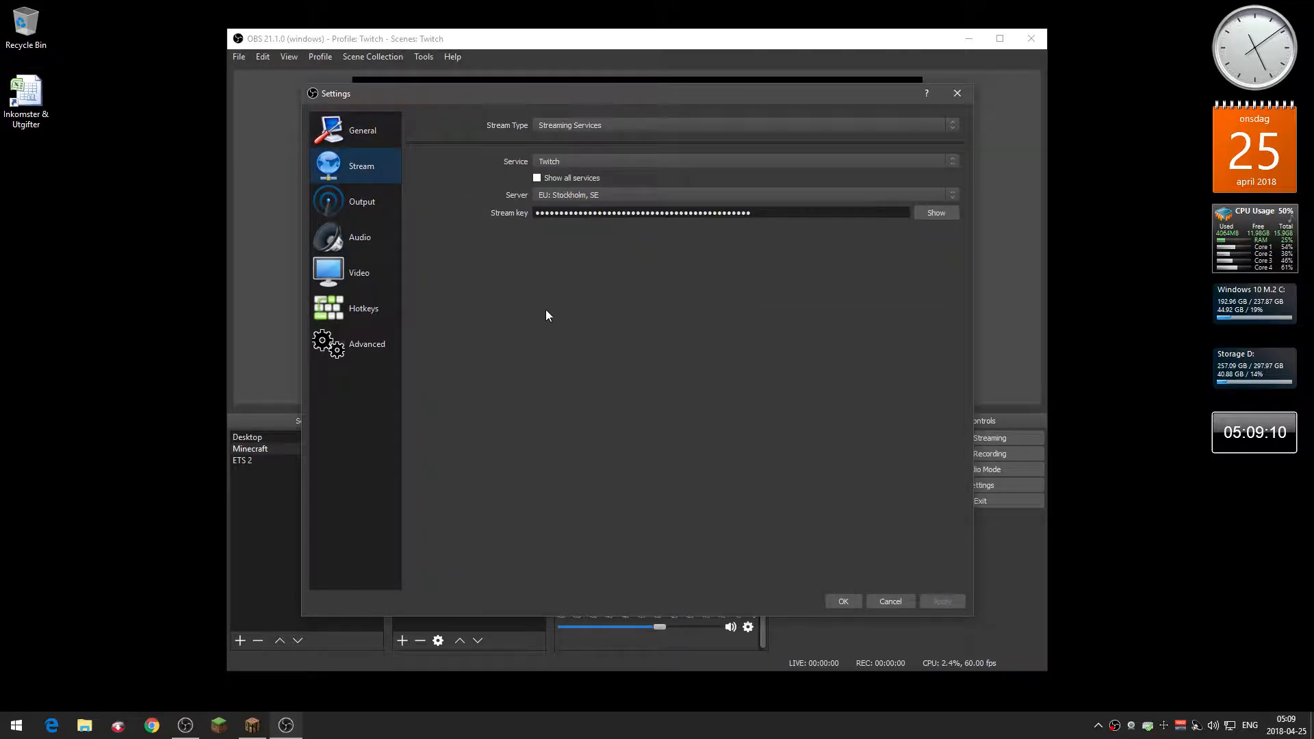
{"action": "left_click", "coordinate": [582, 162]}
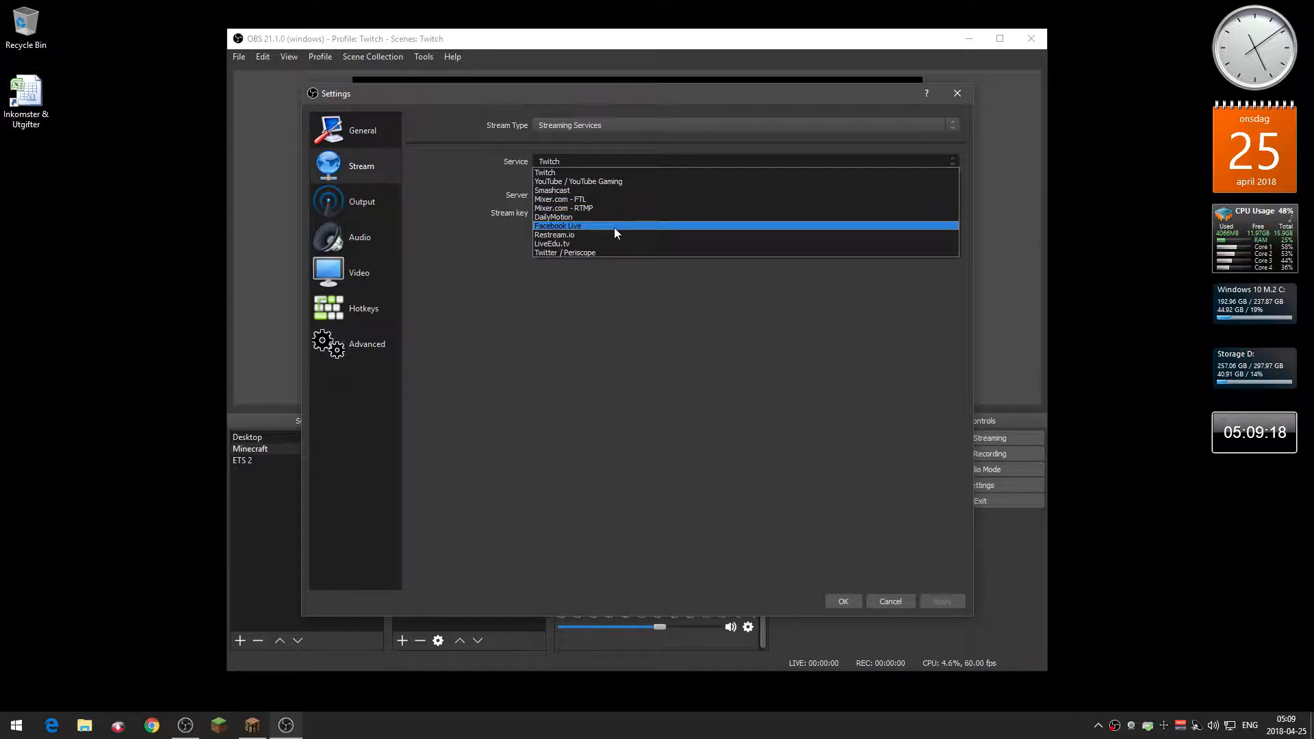
{"action": "left_click", "coordinate": [616, 318]}
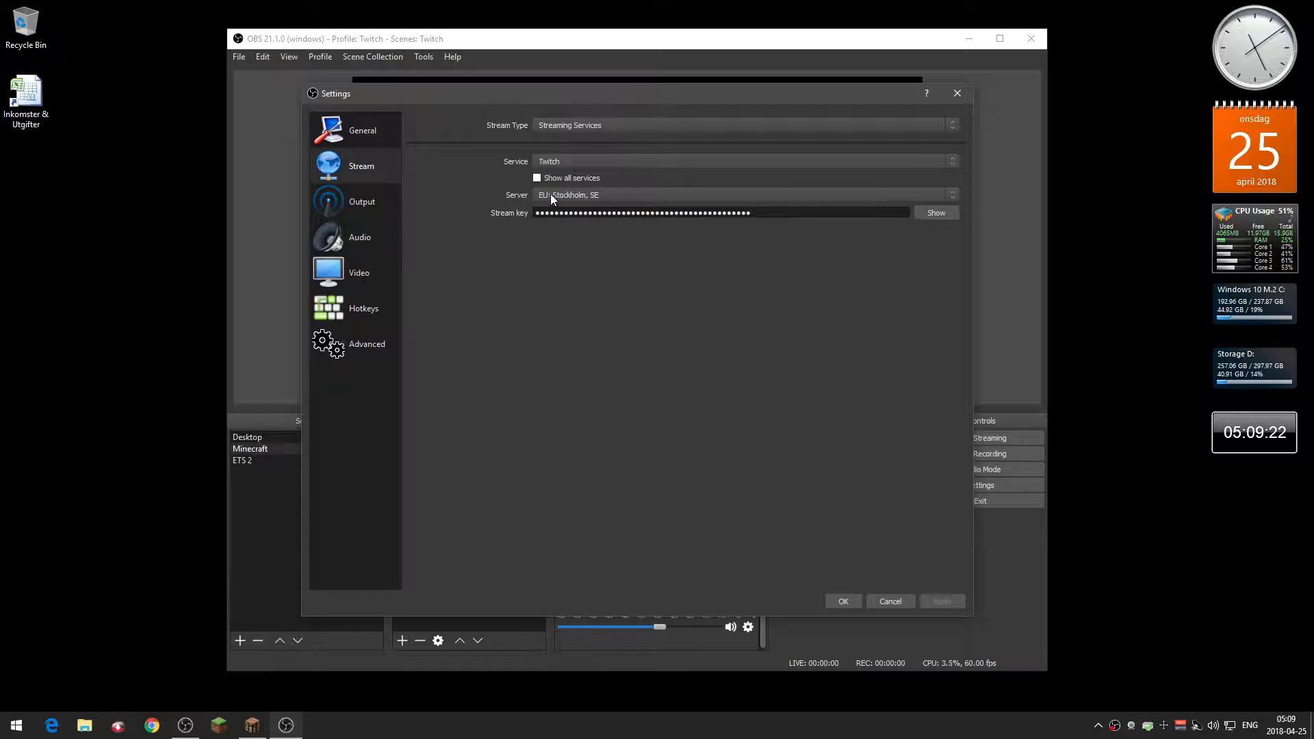
{"action": "left_click", "coordinate": [606, 195]}
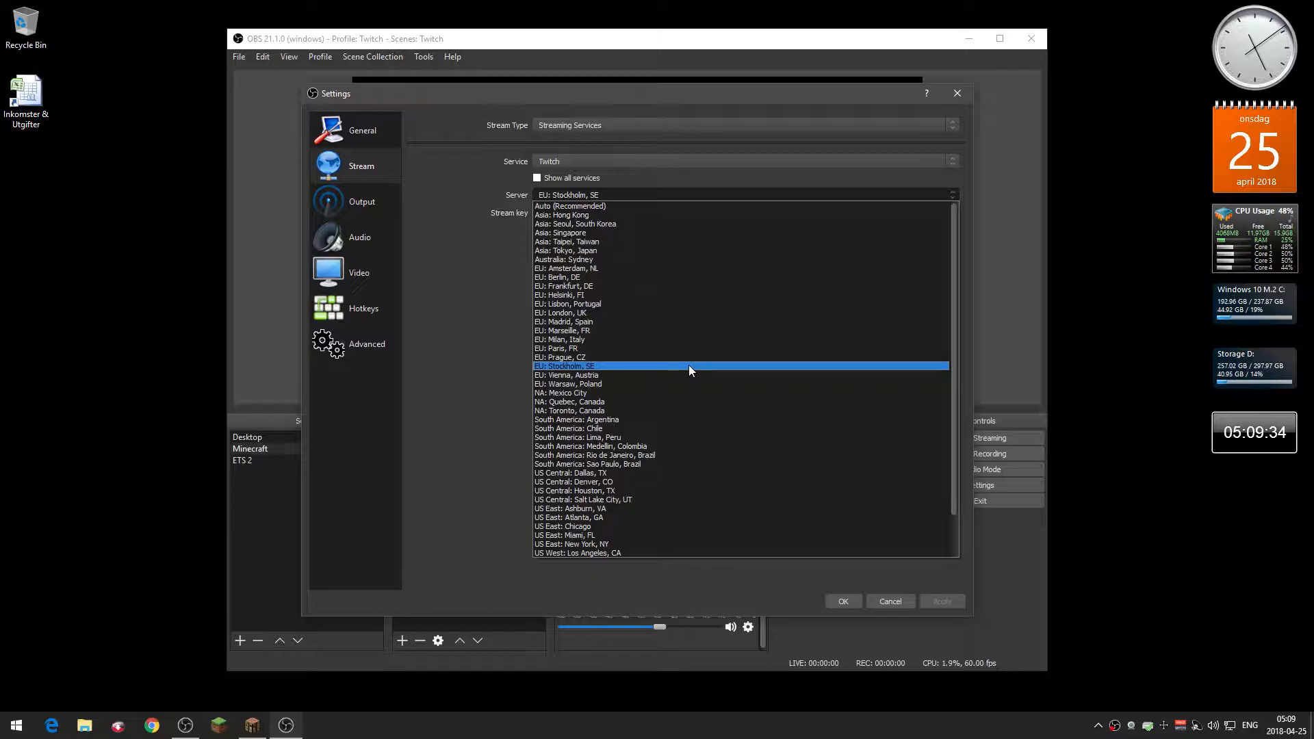
{"action": "scroll", "coordinate": [695, 400], "scroll_direction": "down", "scroll_amount": 1}
{"action": "scroll", "coordinate": [694, 399], "scroll_direction": "down", "scroll_amount": 1}
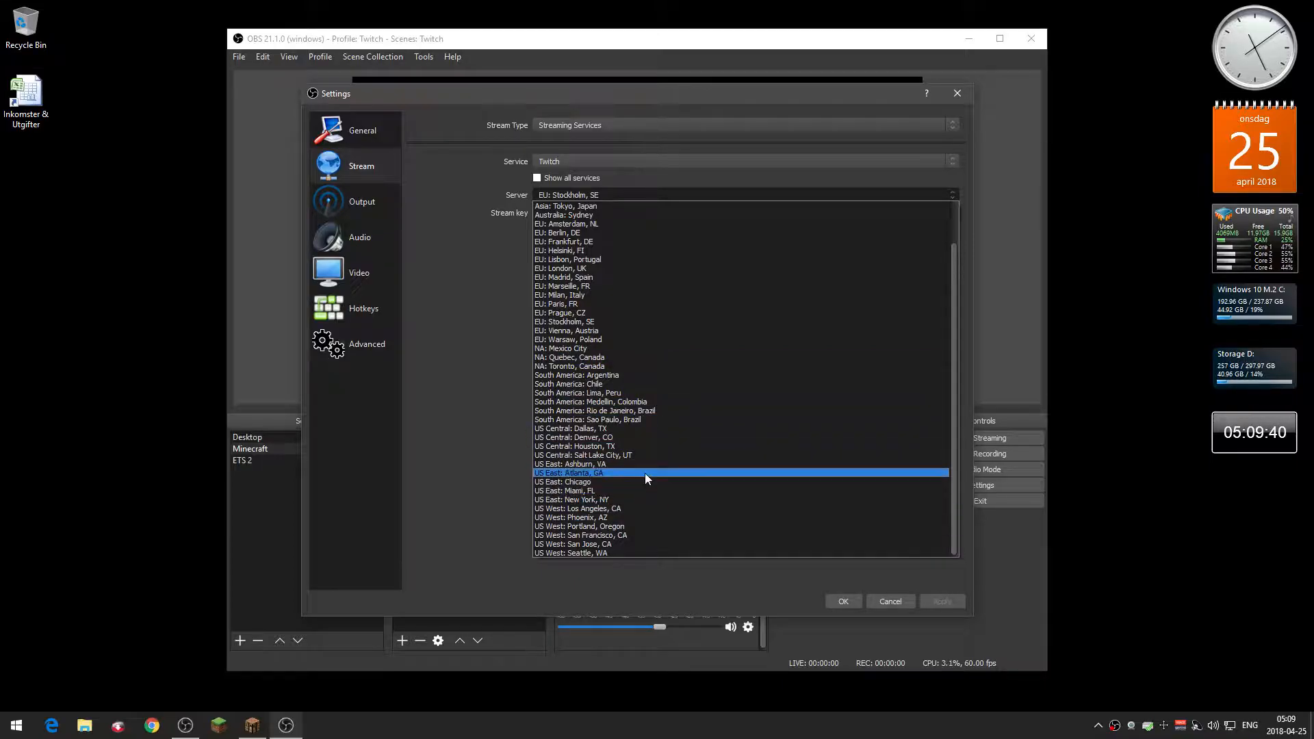
{"action": "left_click", "coordinate": [468, 336]}
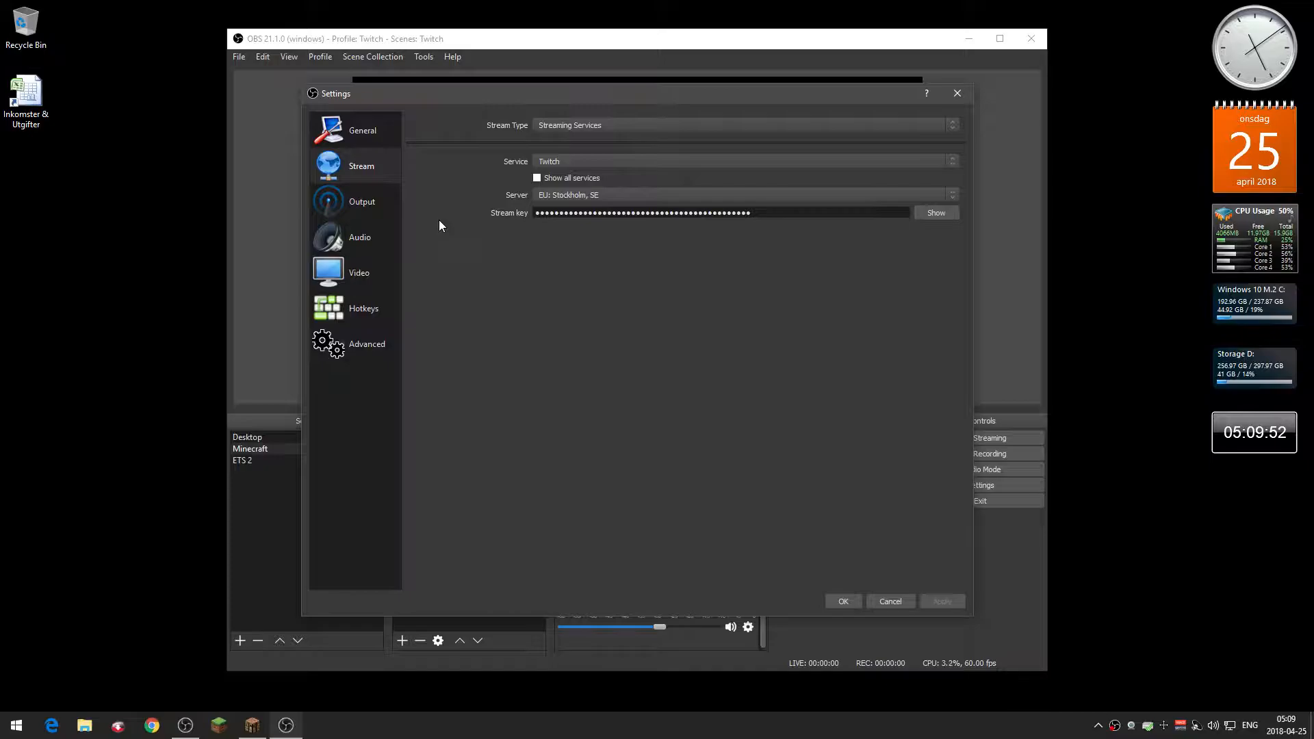
Step: Examine the output mode and streaming encoder choices in the output settings
{"action": "left_click", "coordinate": [378, 200]}
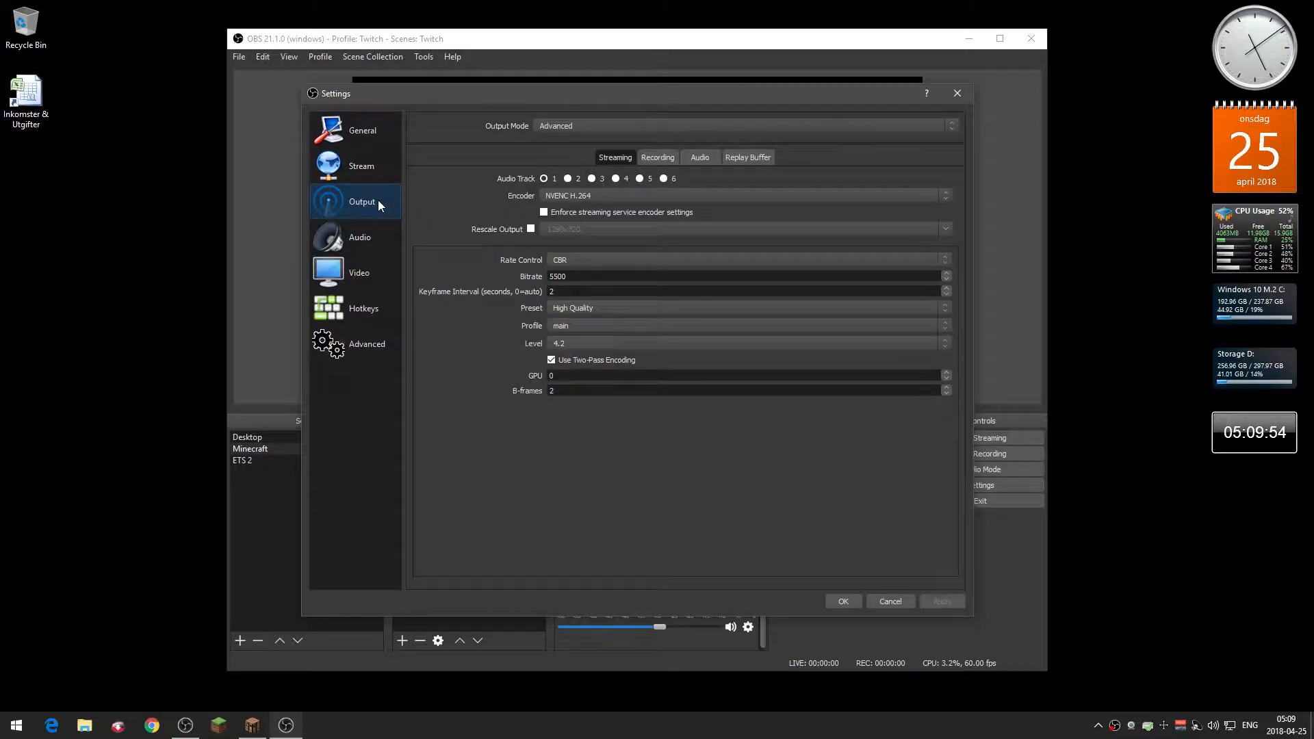
{"action": "left_click", "coordinate": [595, 124]}
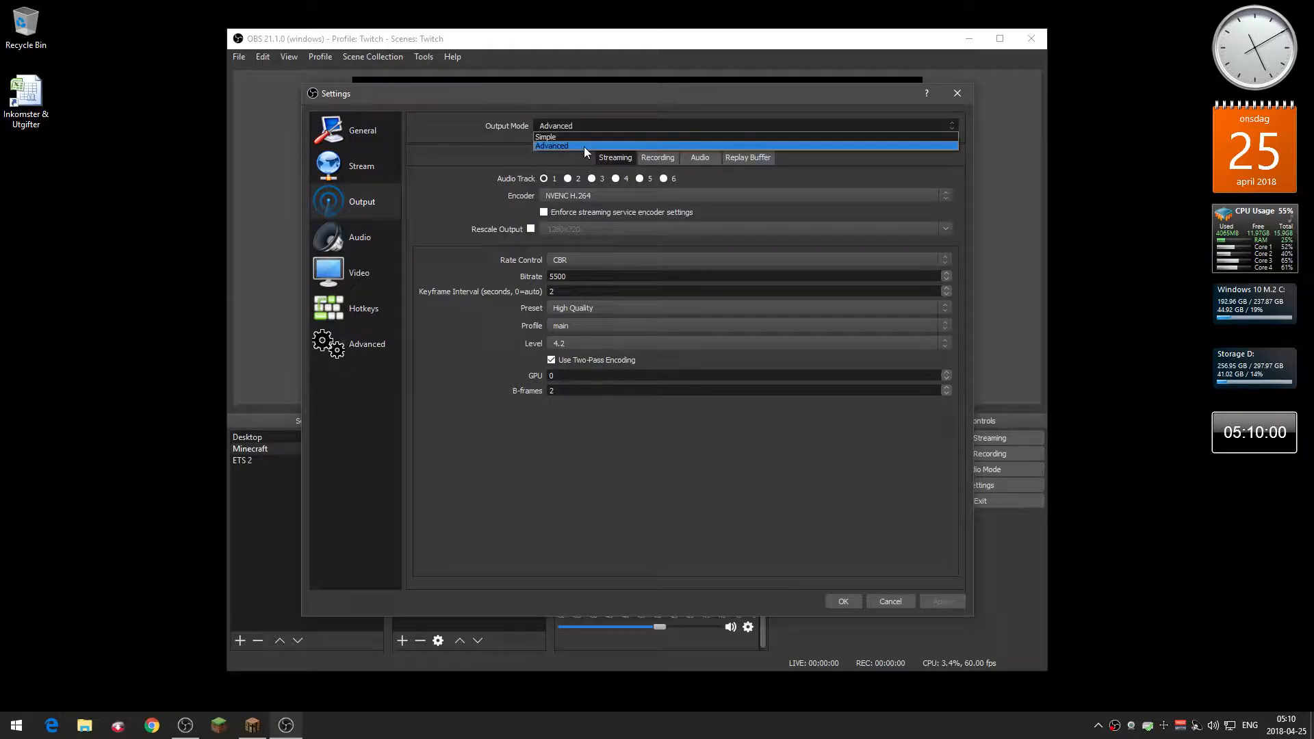
{"action": "left_click", "coordinate": [483, 152]}
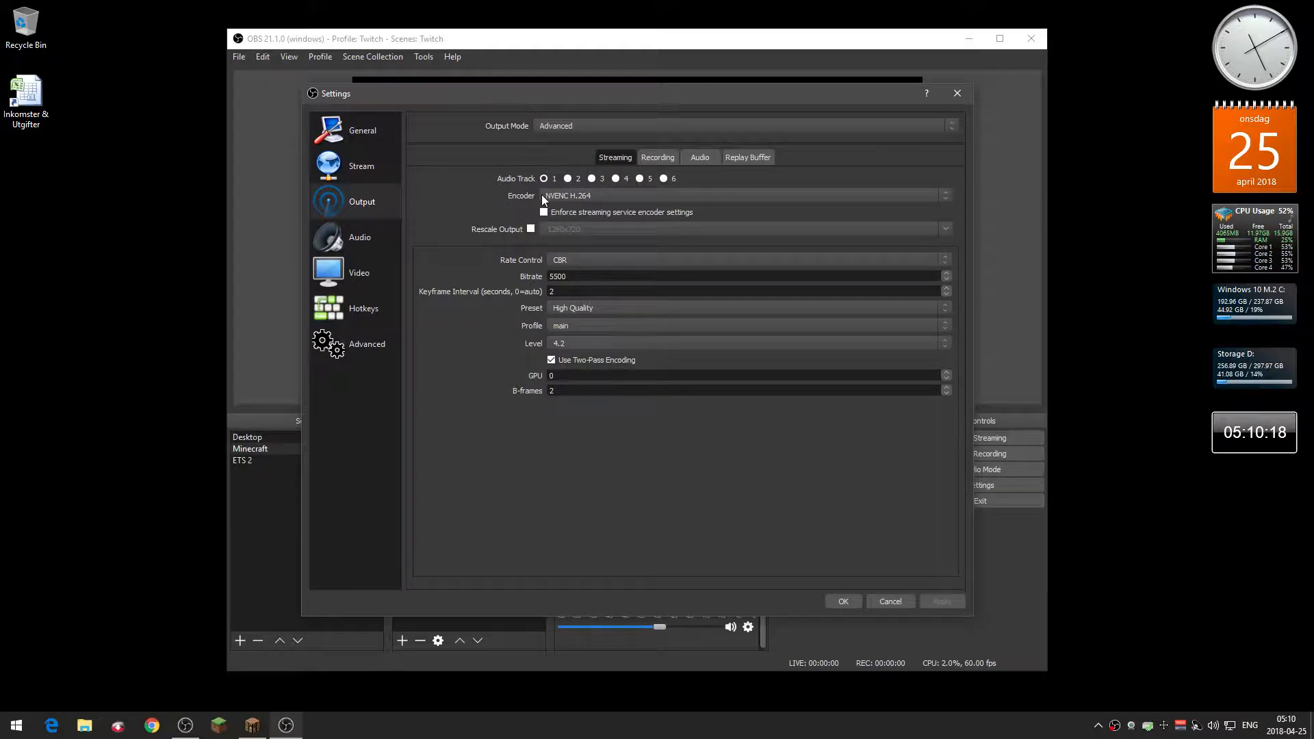
{"action": "left_click", "coordinate": [594, 196]}
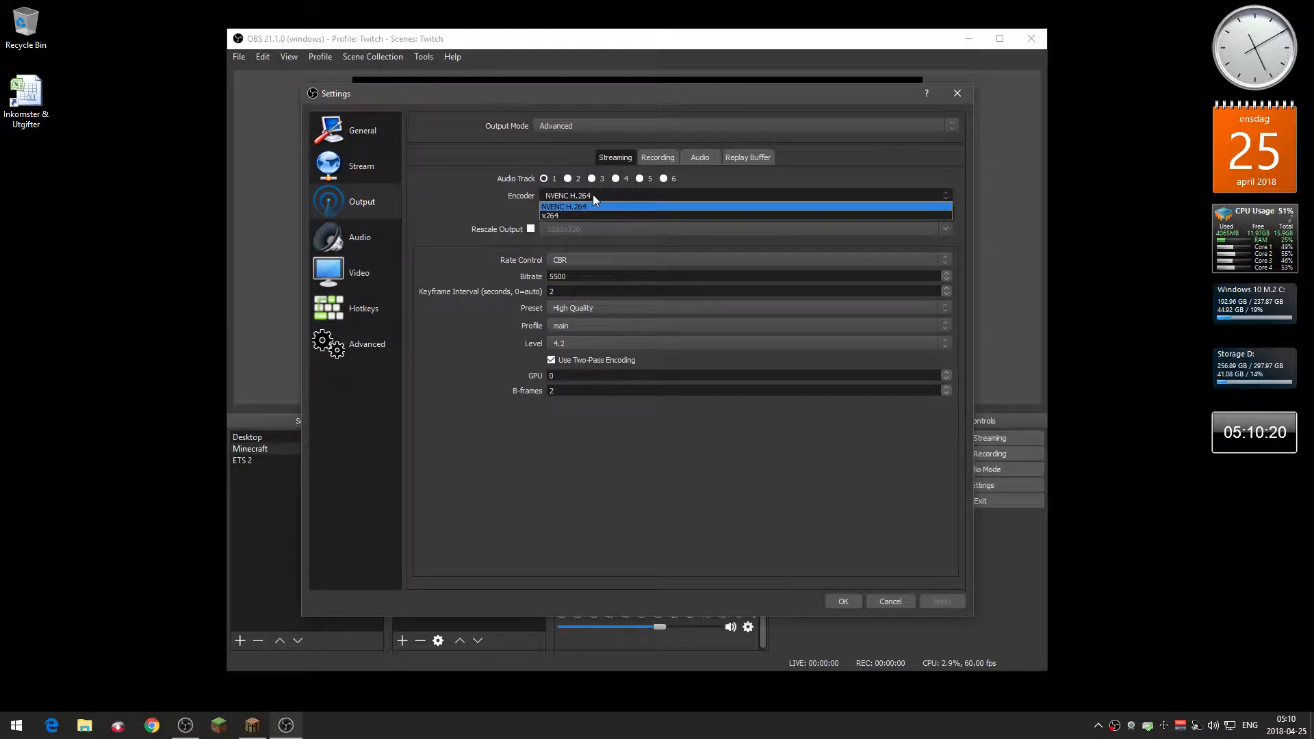
{"action": "left_click", "coordinate": [593, 196]}
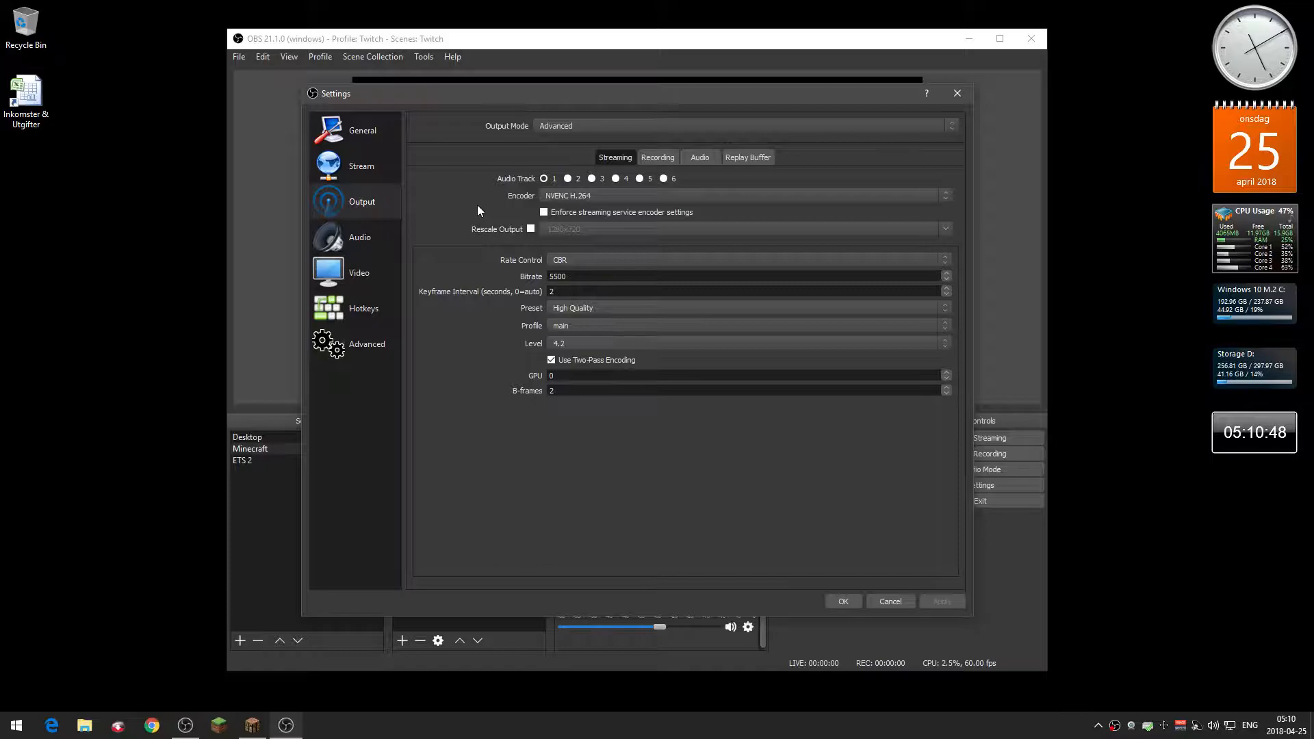
Step: Switch the streaming encoder to x264 to view its options, and set it back to NVENC H.264
{"action": "left_click", "coordinate": [603, 197]}
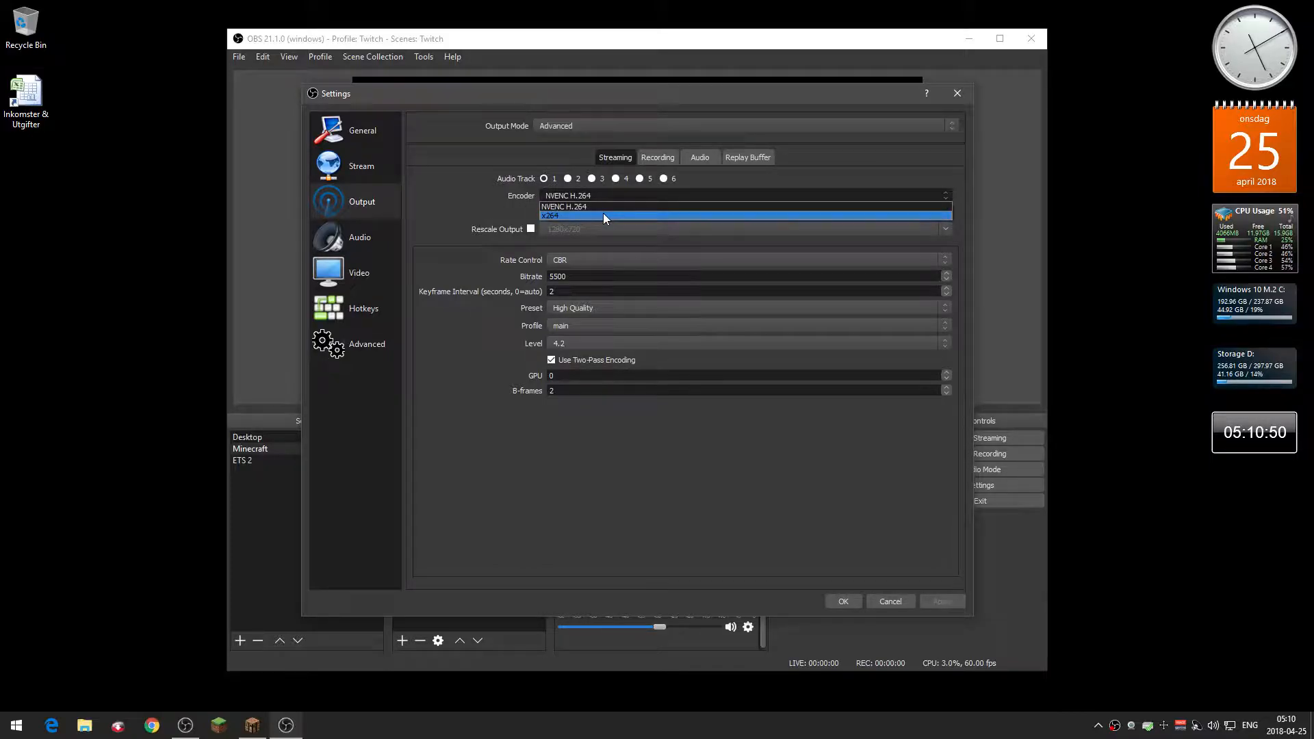
{"action": "left_click", "coordinate": [603, 215]}
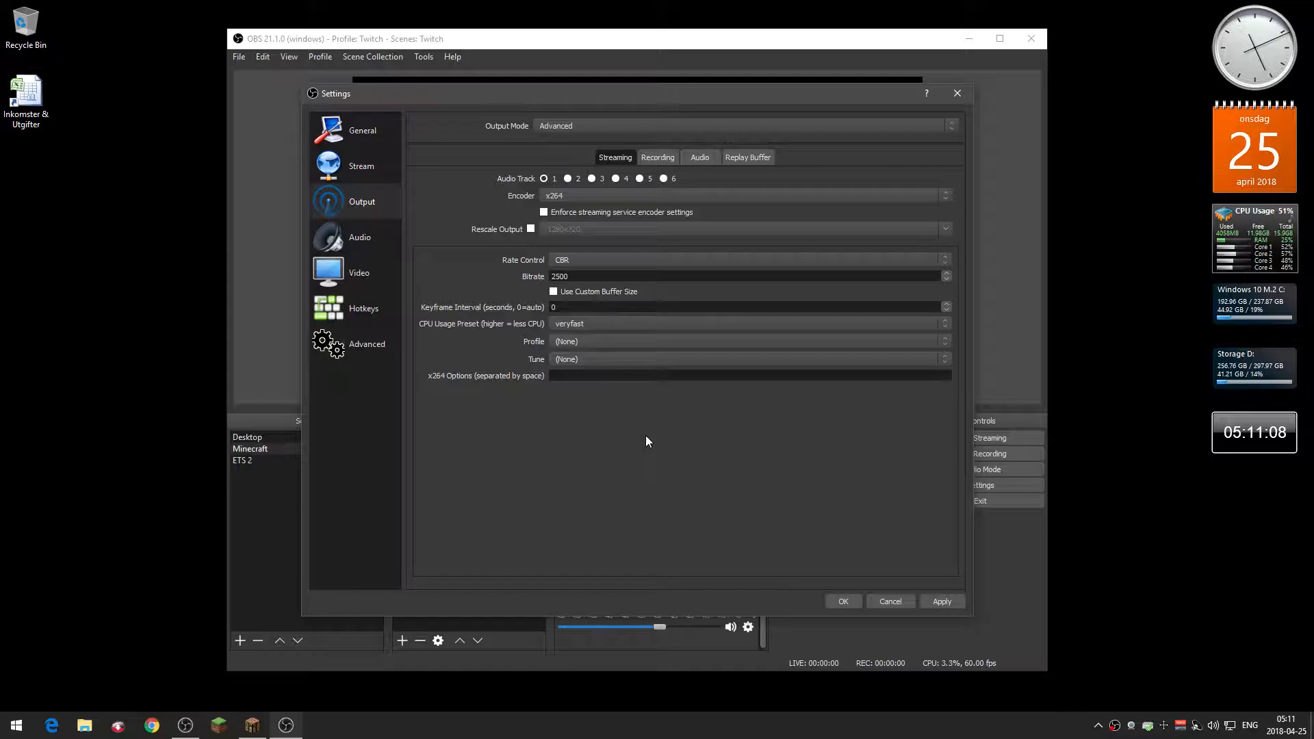
{"action": "left_click", "coordinate": [571, 198]}
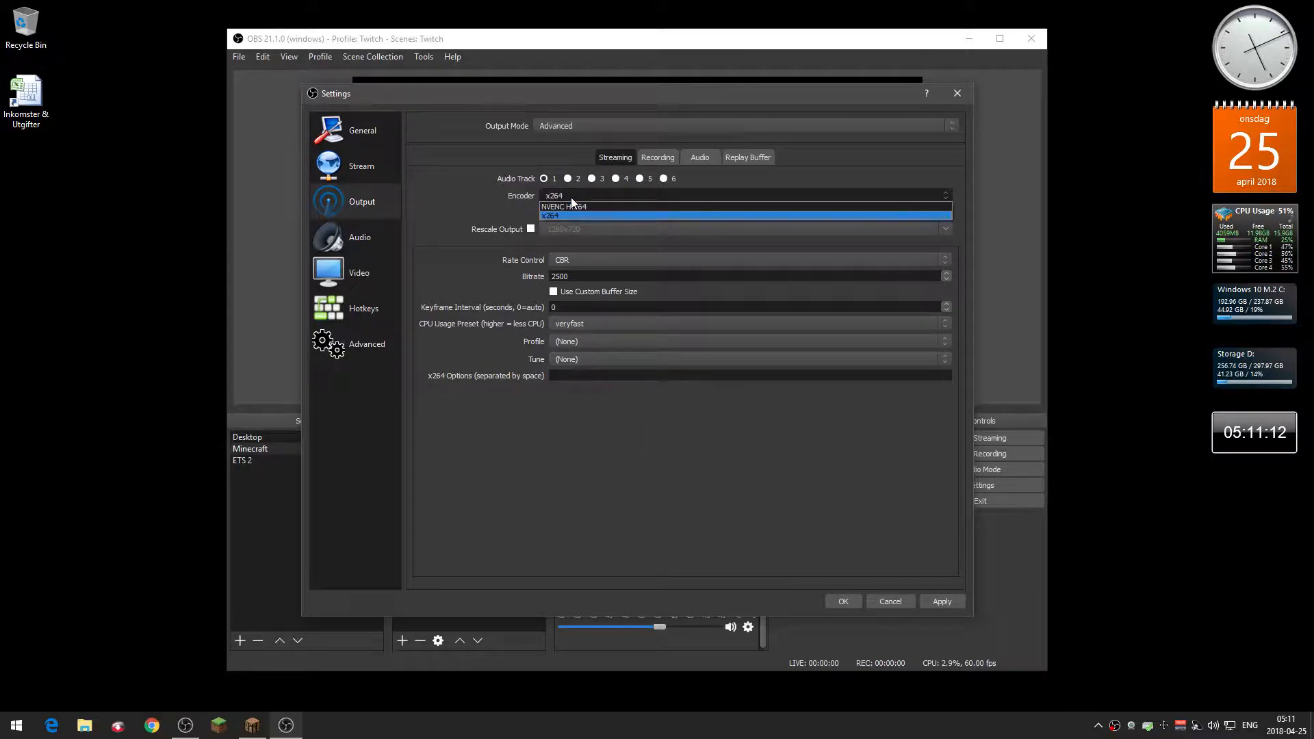
{"action": "left_click", "coordinate": [576, 207]}
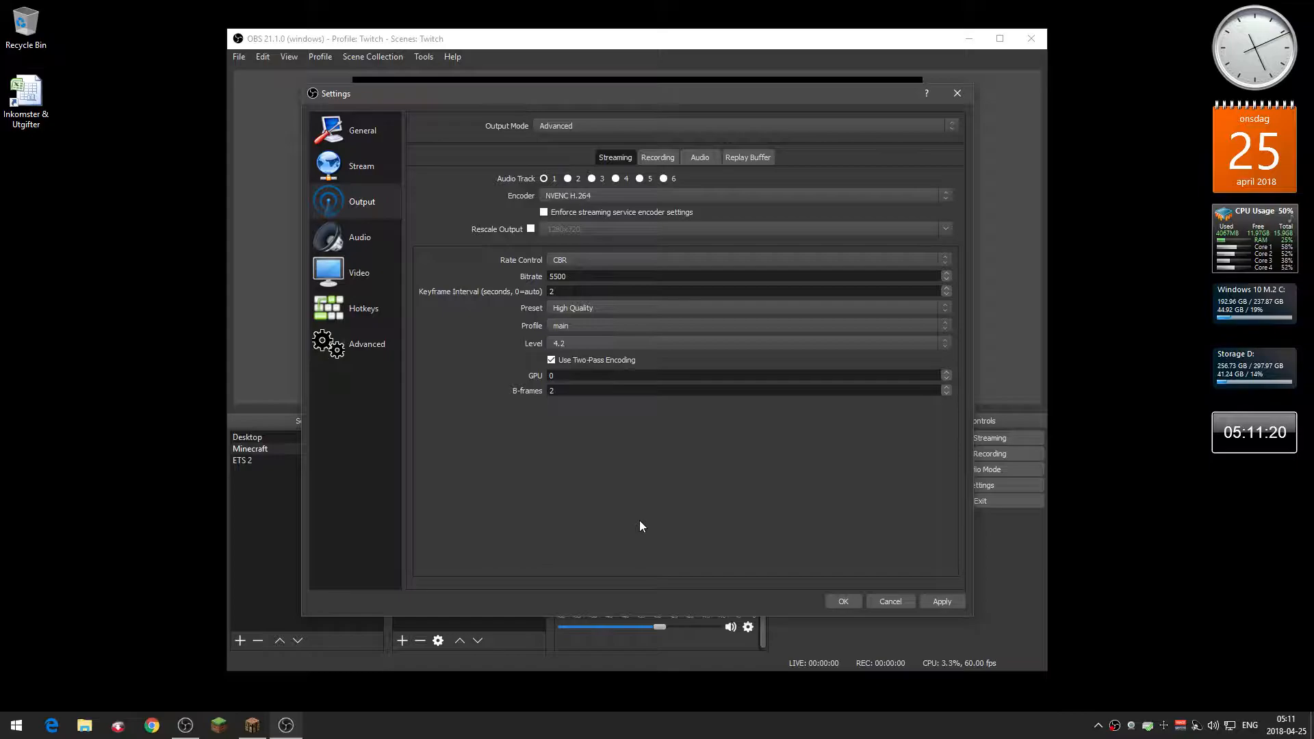
Step: Examine the NVENC H.264 rate control, profile, level, GPU and B-frames settings
{"action": "left_click", "coordinate": [591, 263]}
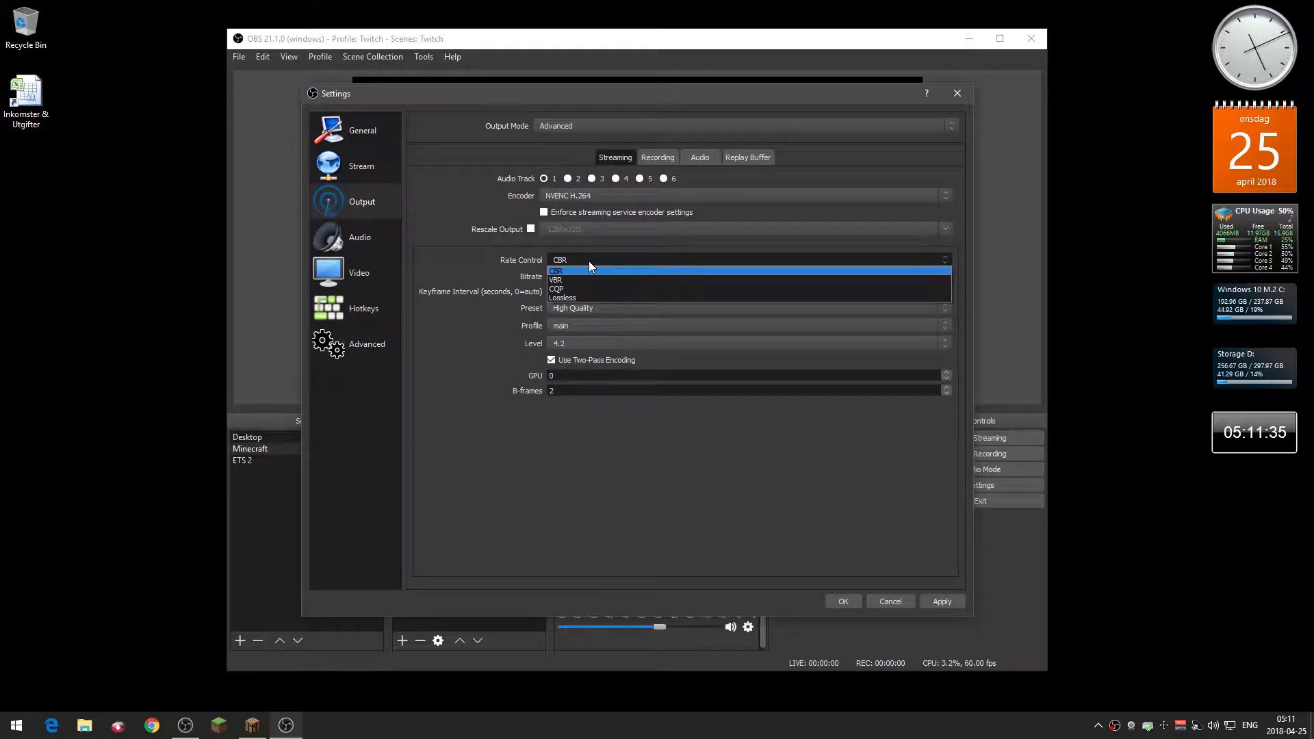
{"action": "left_click", "coordinate": [590, 262]}
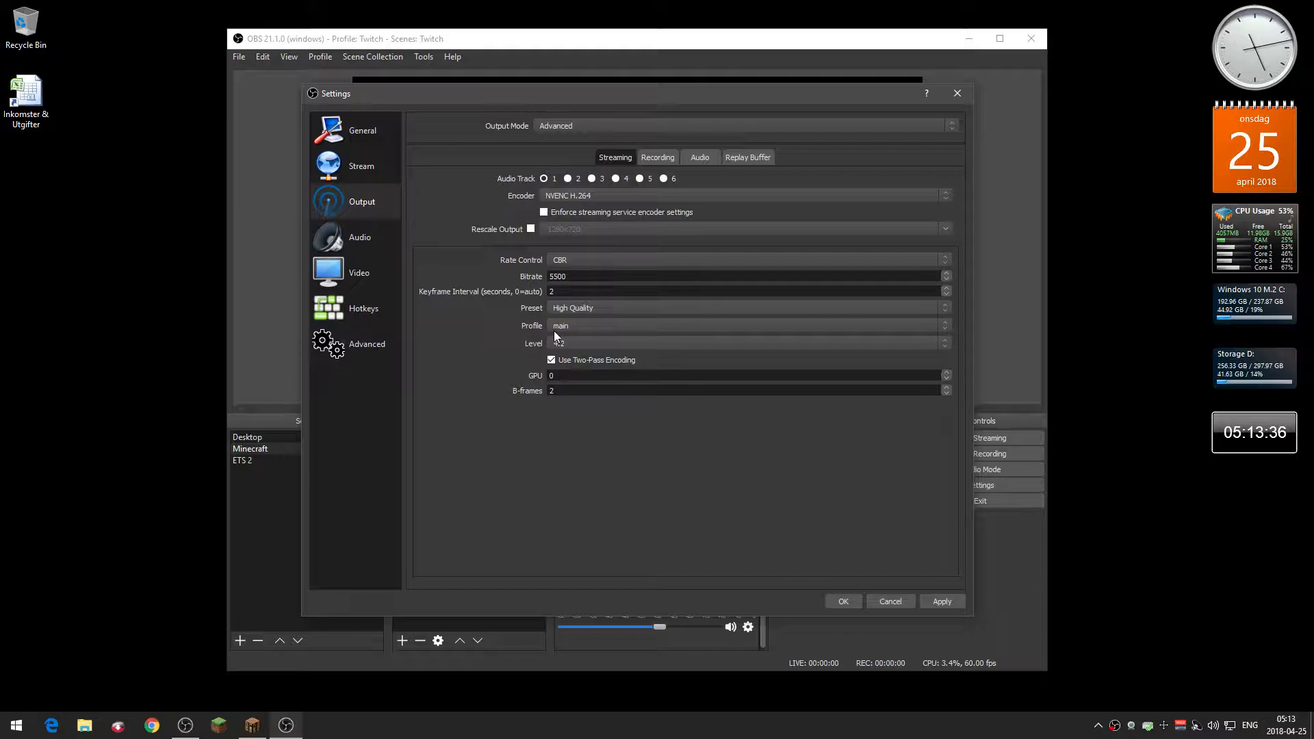
{"action": "left_click", "coordinate": [581, 329]}
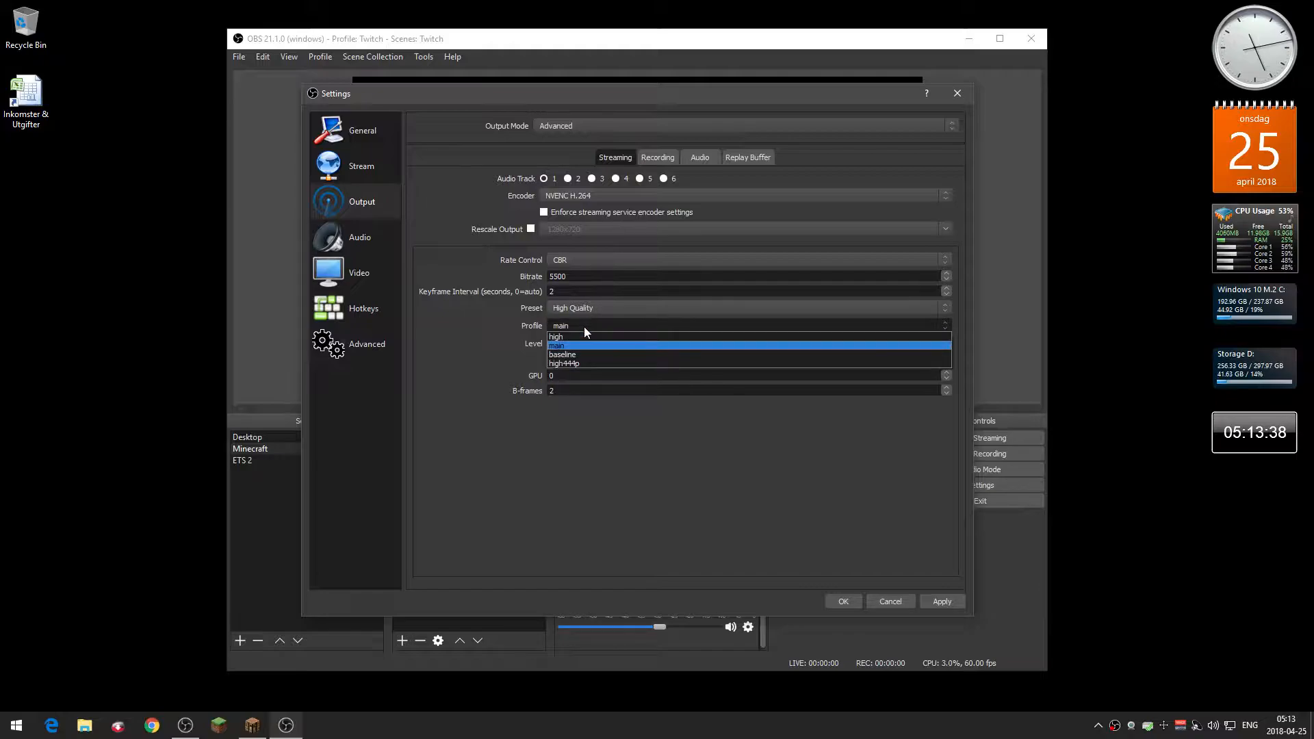
{"action": "left_click", "coordinate": [585, 327]}
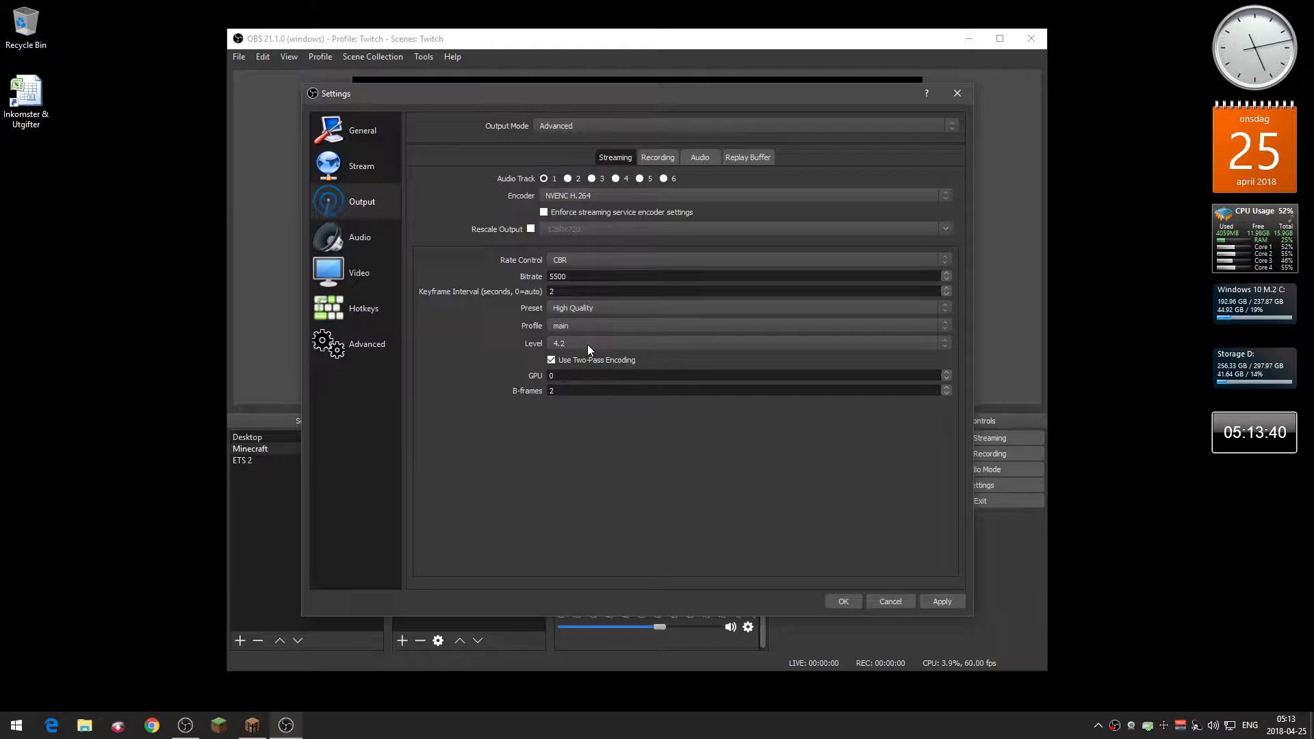
{"action": "left_click", "coordinate": [587, 344]}
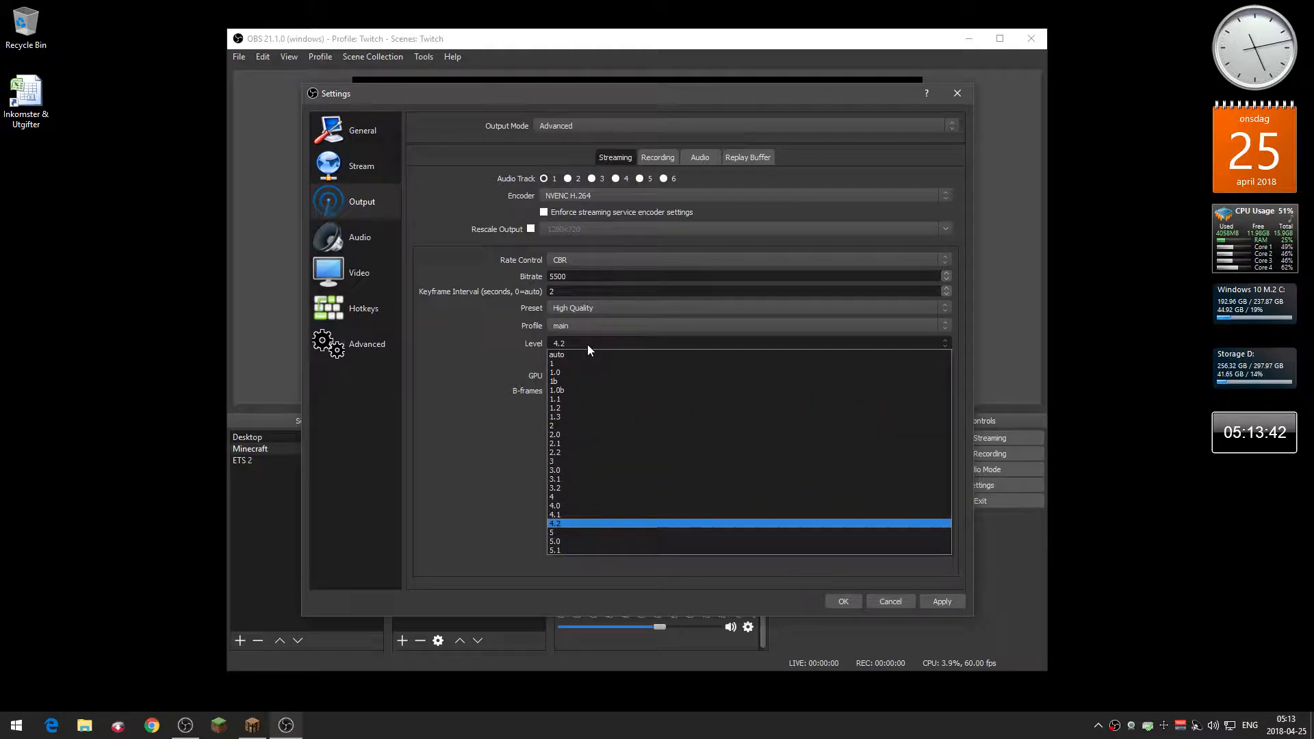
{"action": "left_click", "coordinate": [588, 344]}
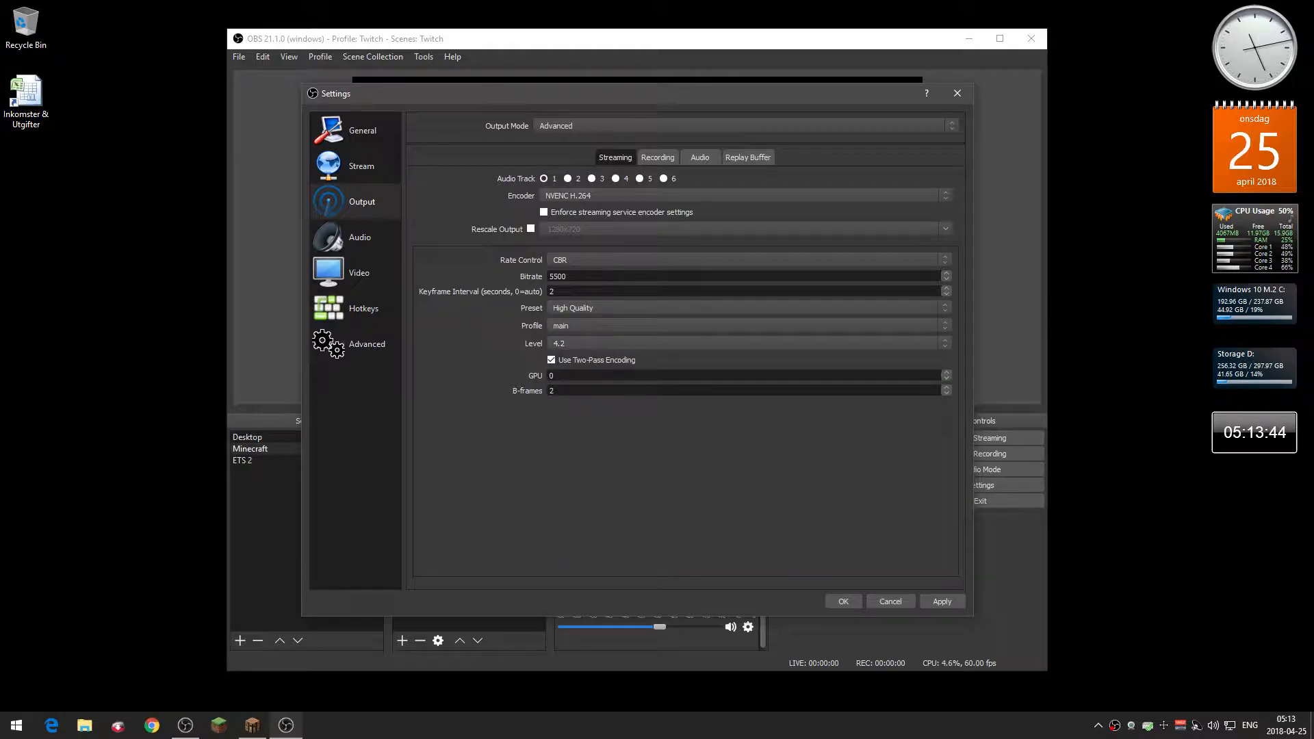
{"action": "left_click", "coordinate": [586, 376]}
{"action": "left_click", "coordinate": [605, 395]}
Step: Try the x264 encoder with bitrate 5500, keyframe interval 2 and profile high, and switch the encoder back to NVENC H.264
{"action": "left_click", "coordinate": [605, 192]}
{"action": "left_click", "coordinate": [596, 213]}
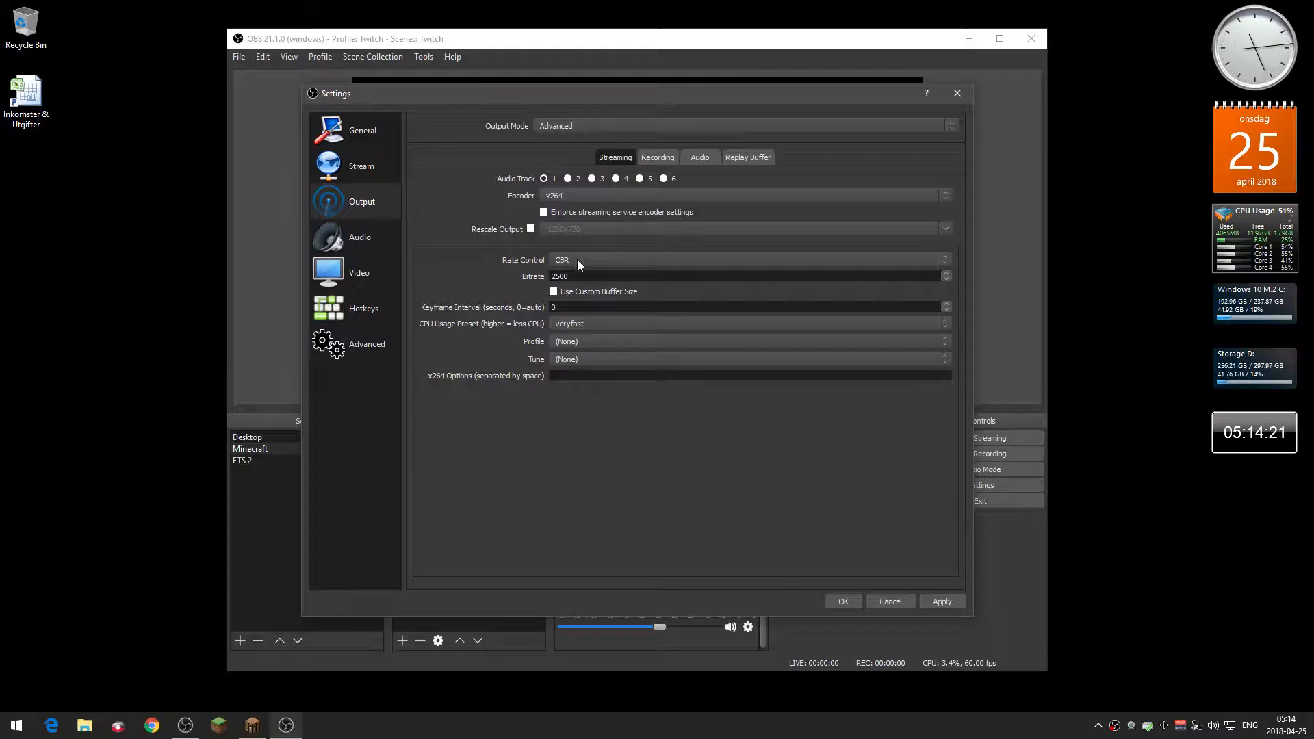
{"action": "double_click", "coordinate": [581, 276]}
{"action": "type", "text": "5500"}
{"action": "double_click", "coordinate": [580, 306]}
{"action": "type", "text": "2"}
{"action": "left_click", "coordinate": [586, 341]}
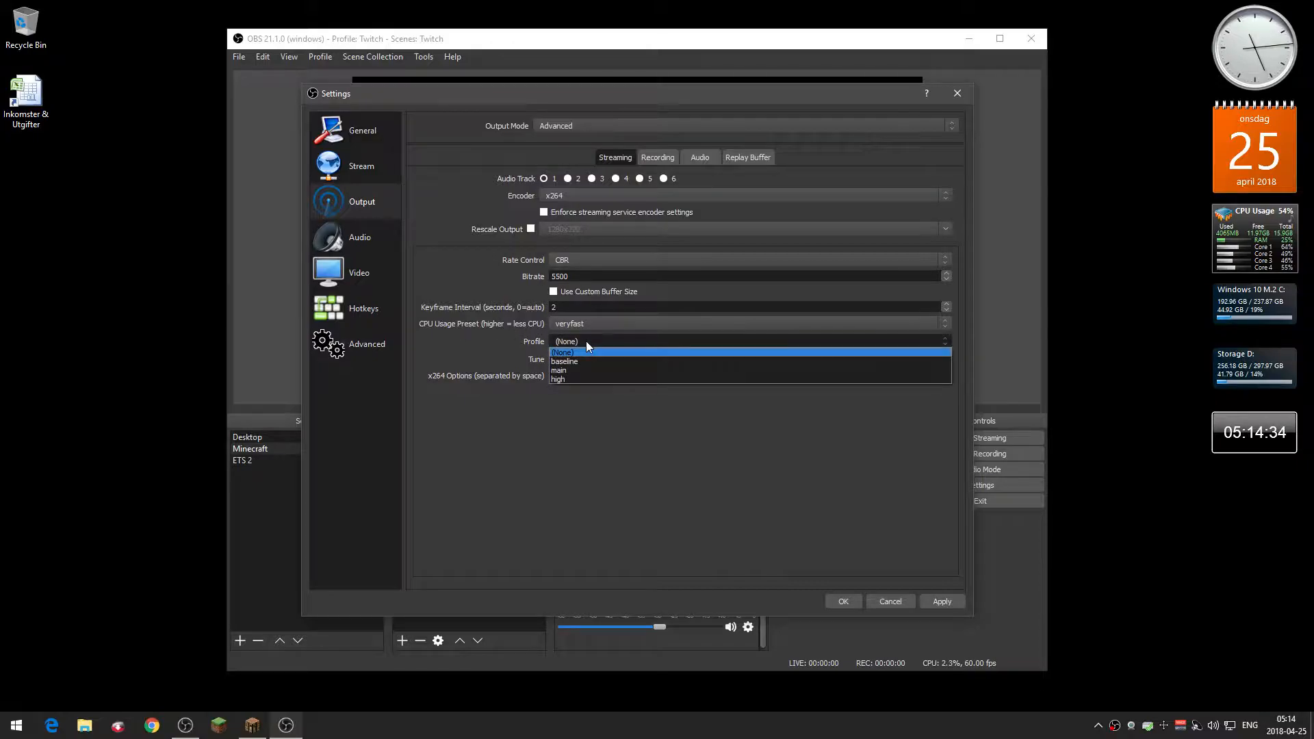
{"action": "left_click", "coordinate": [589, 379]}
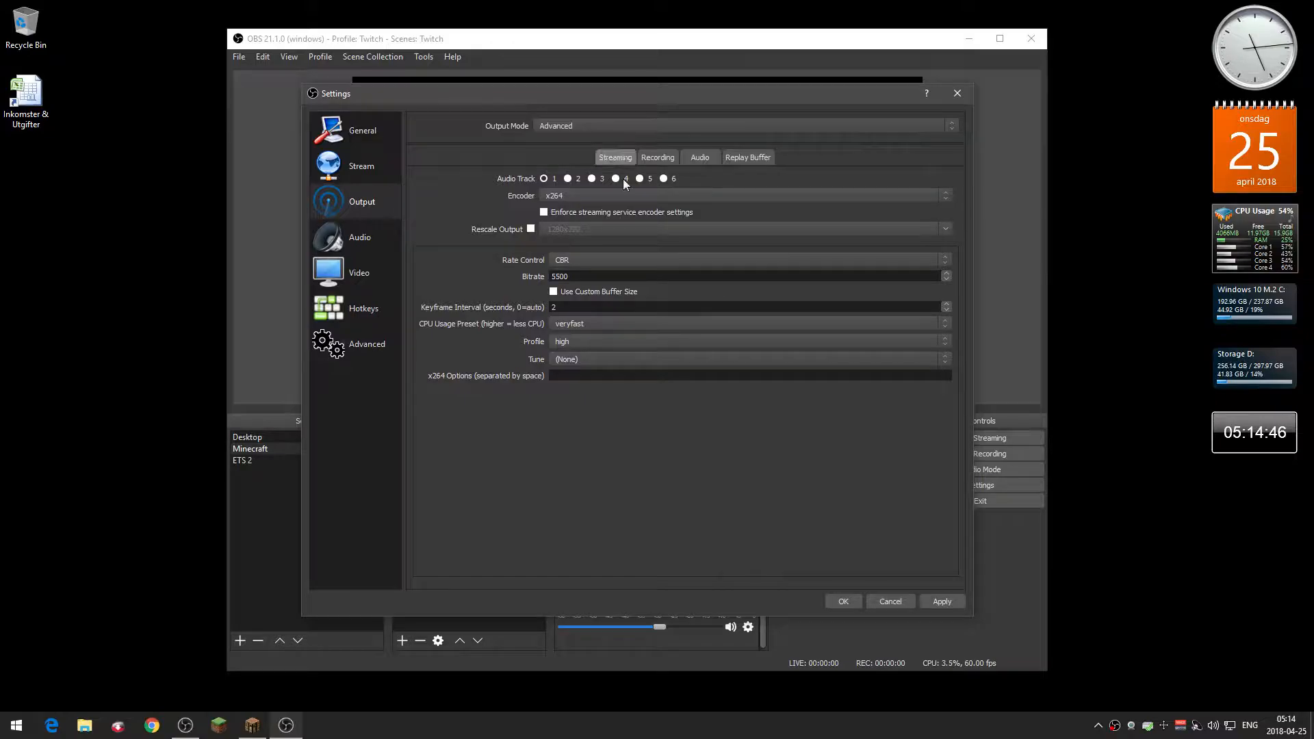
{"action": "left_click", "coordinate": [614, 198]}
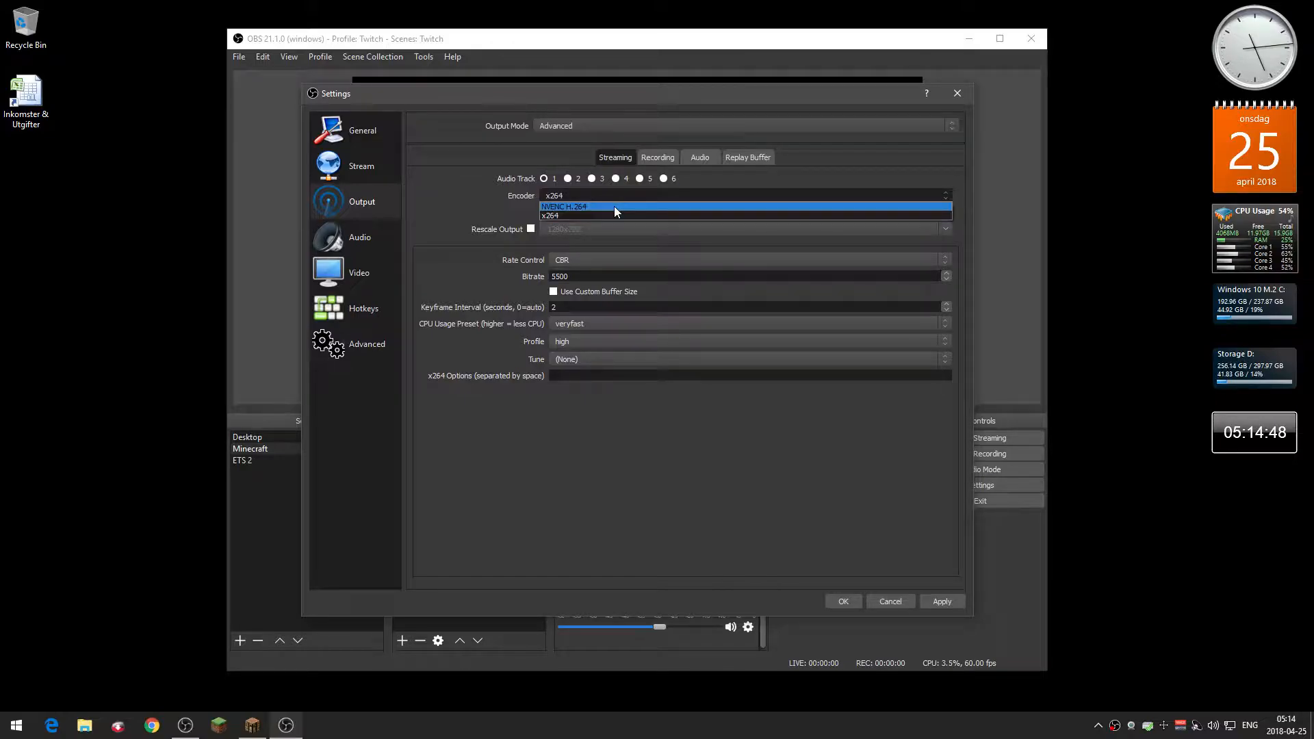
{"action": "left_click", "coordinate": [614, 207]}
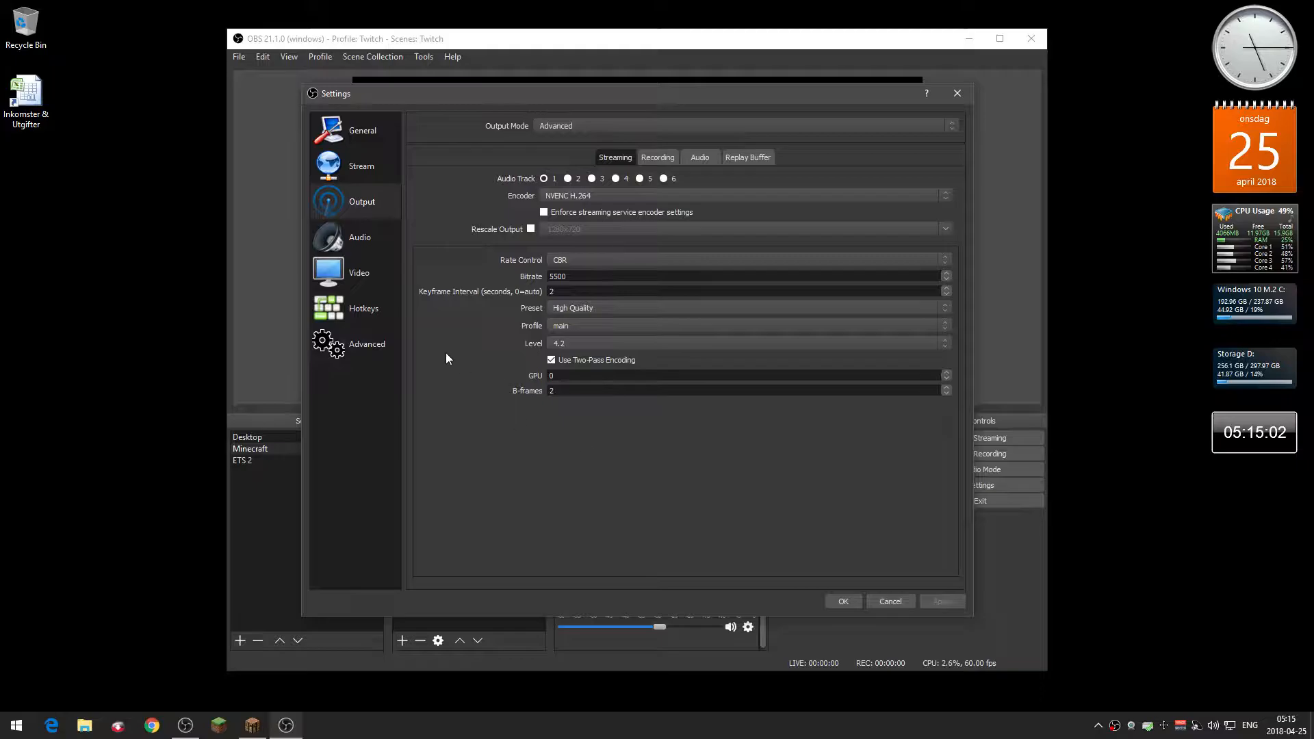
Step: Set the first desktop audio device to Default in the audio settings
{"action": "left_click", "coordinate": [380, 237]}
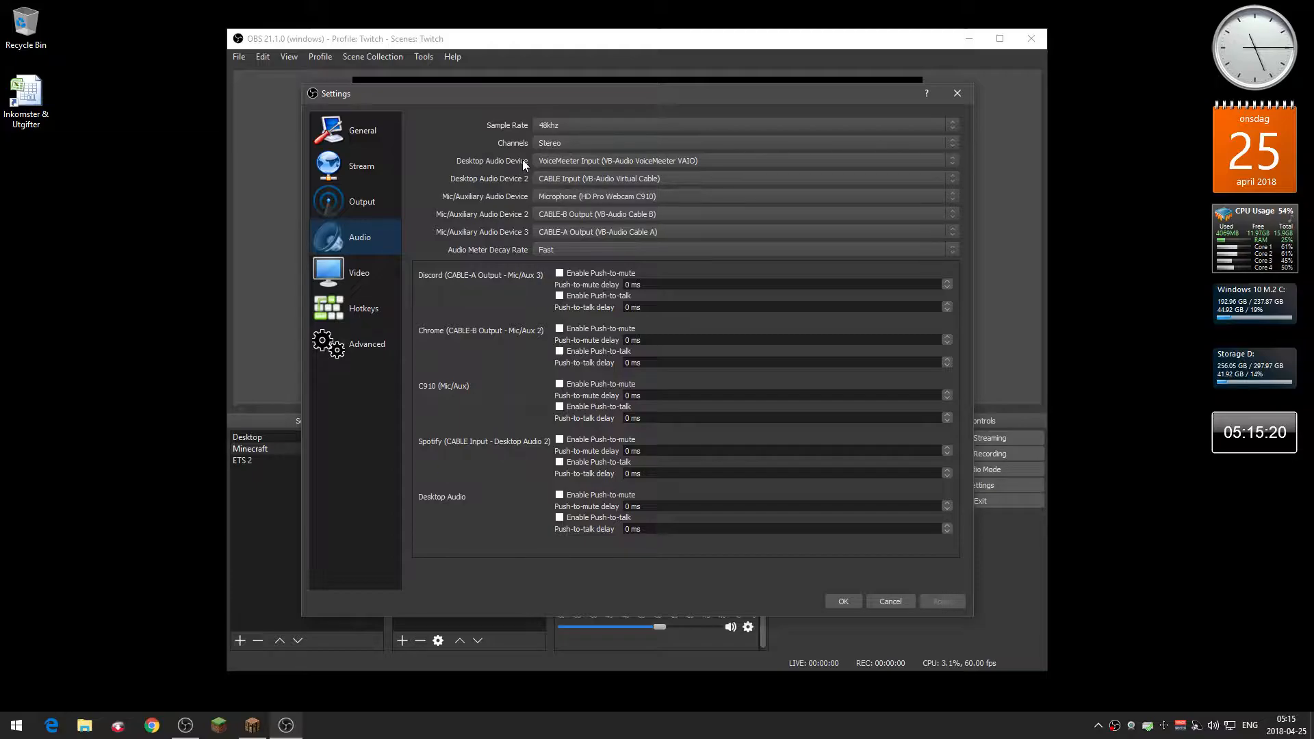
{"action": "left_click", "coordinate": [568, 161]}
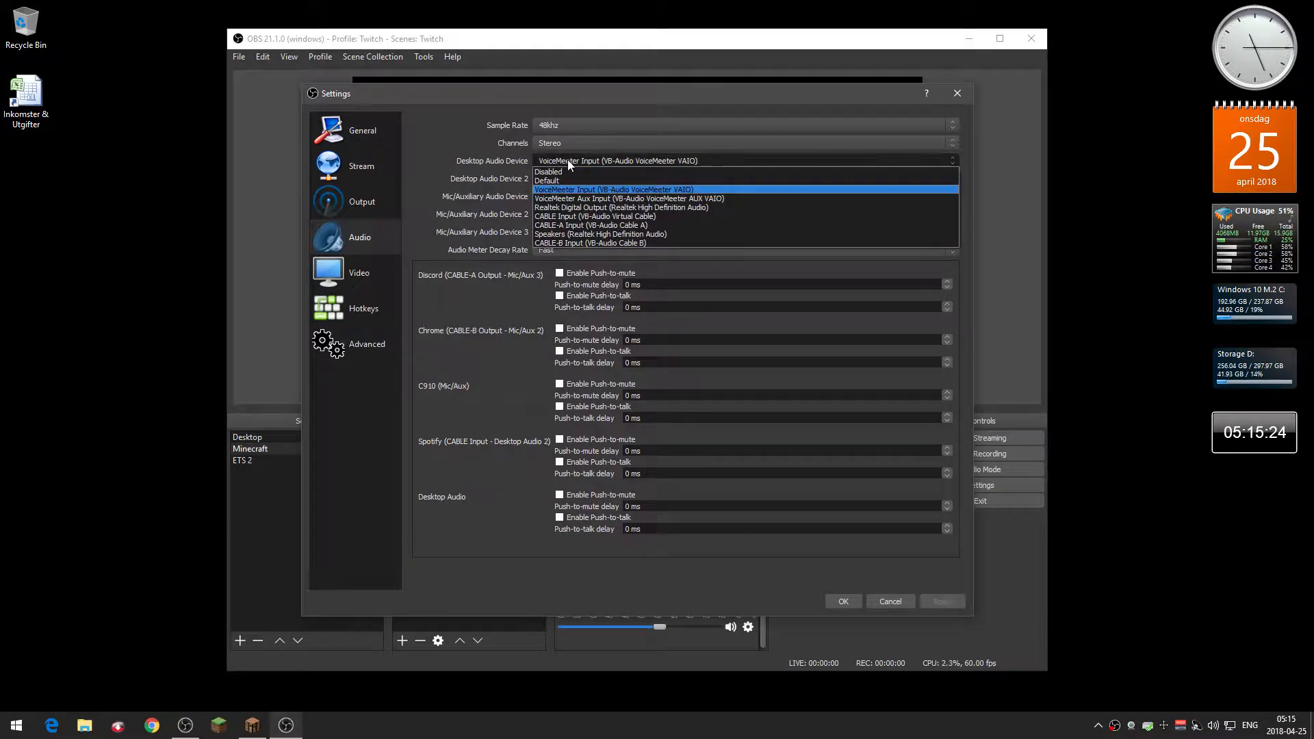
{"action": "left_click", "coordinate": [568, 180]}
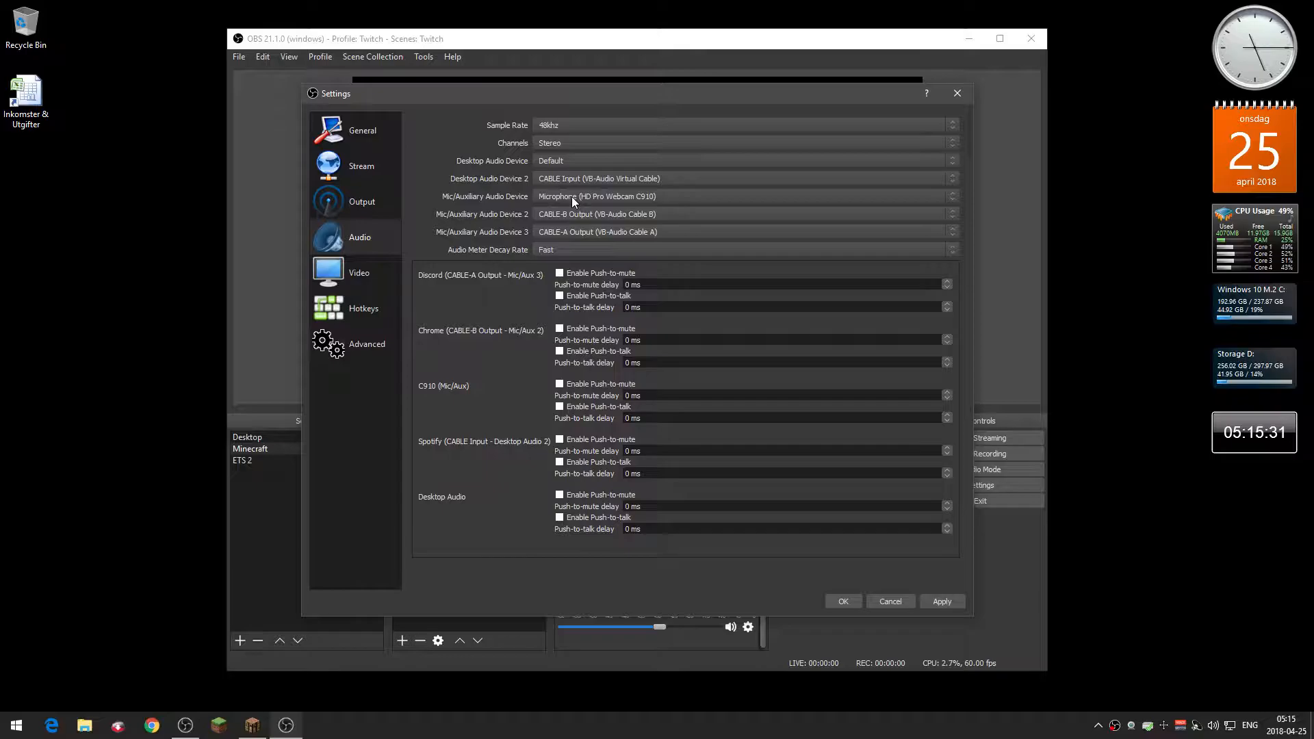
Step: Set the first desktop audio device to VoiceMeeter Input (VB-Audio VoiceMeeter VAIO) and apply the audio settings
{"action": "left_click", "coordinate": [571, 161]}
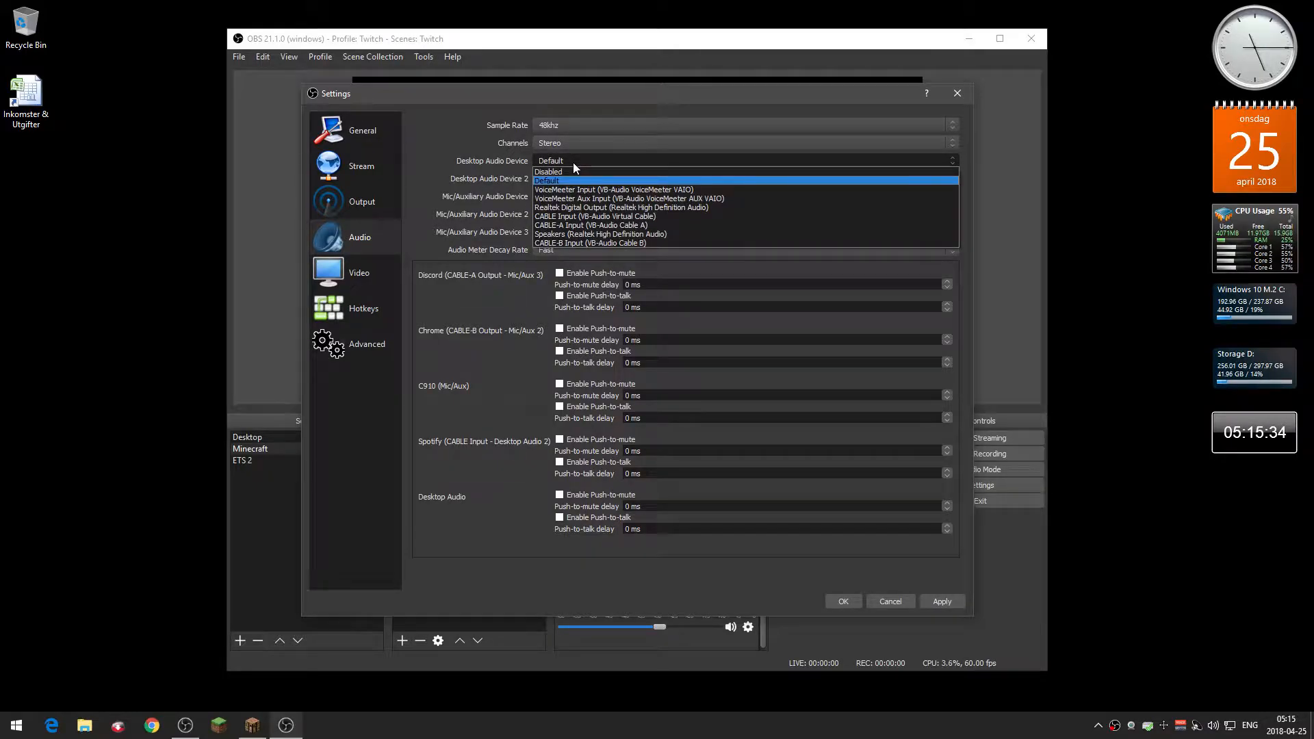
{"action": "left_click", "coordinate": [605, 191]}
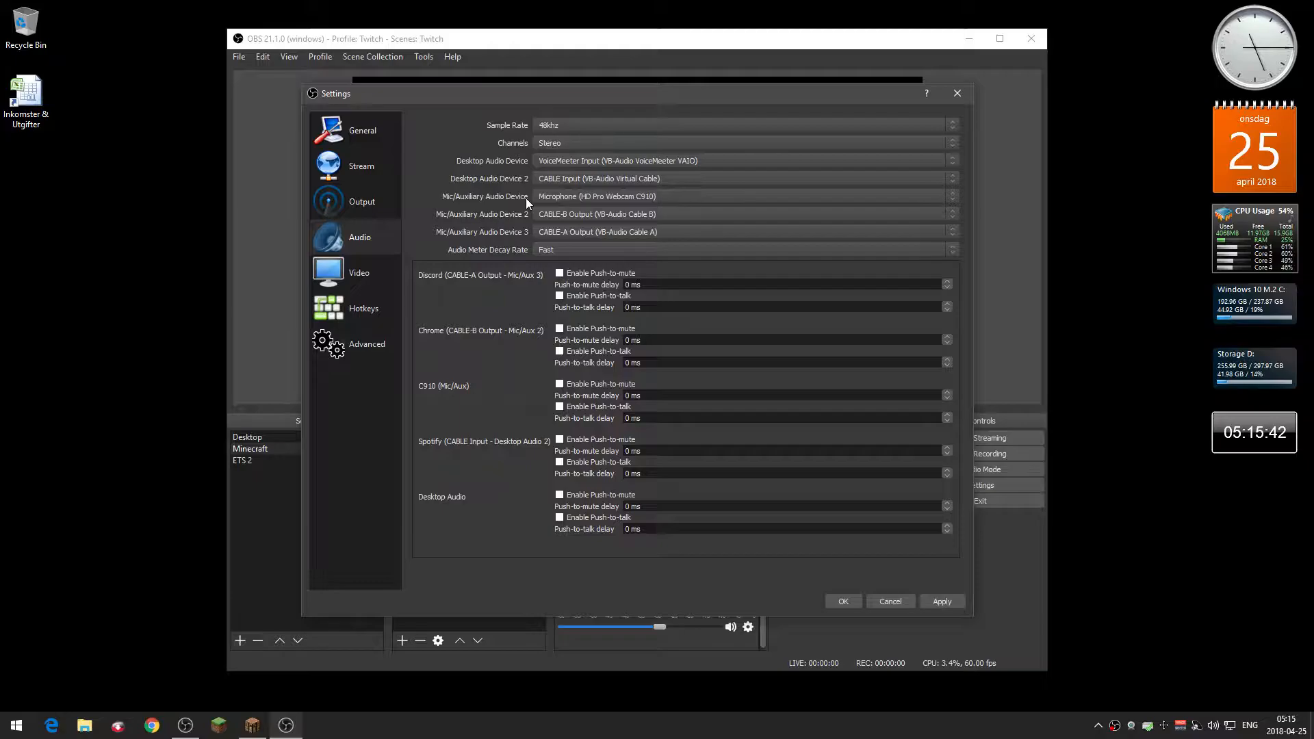
{"action": "left_click", "coordinate": [941, 603]}
Step: Set the output (scaled) resolution to 1280x720 in the video settings
{"action": "left_click", "coordinate": [367, 274]}
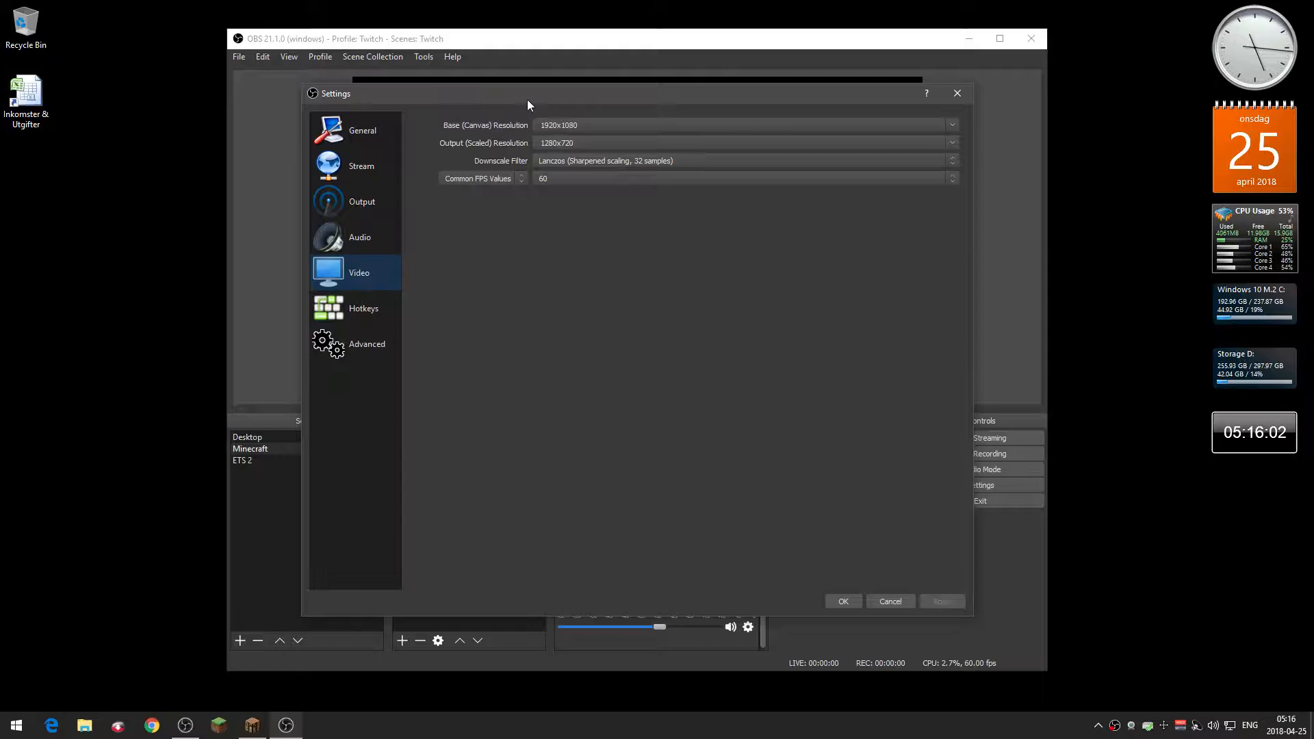
{"action": "left_click_drag", "start_coordinate": [531, 96], "coordinate": [525, 413]}
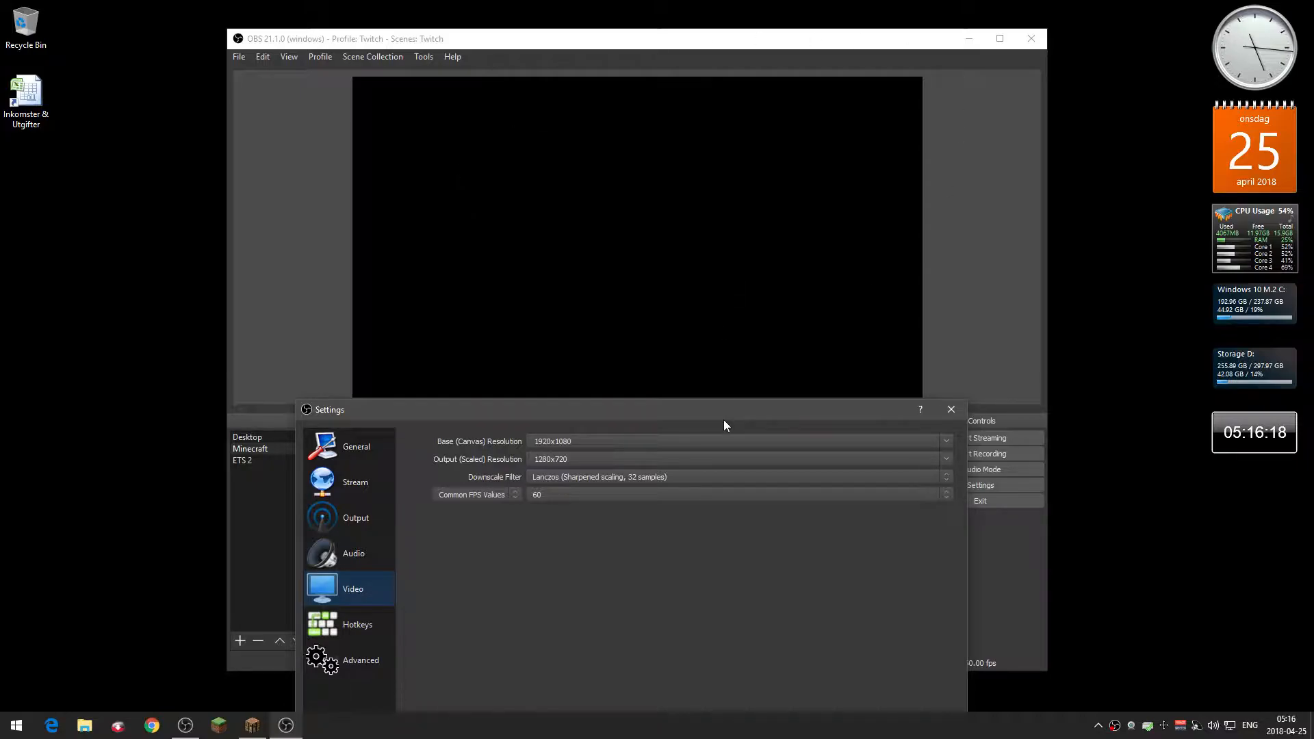
{"action": "left_click_drag", "start_coordinate": [725, 417], "coordinate": [735, 89]}
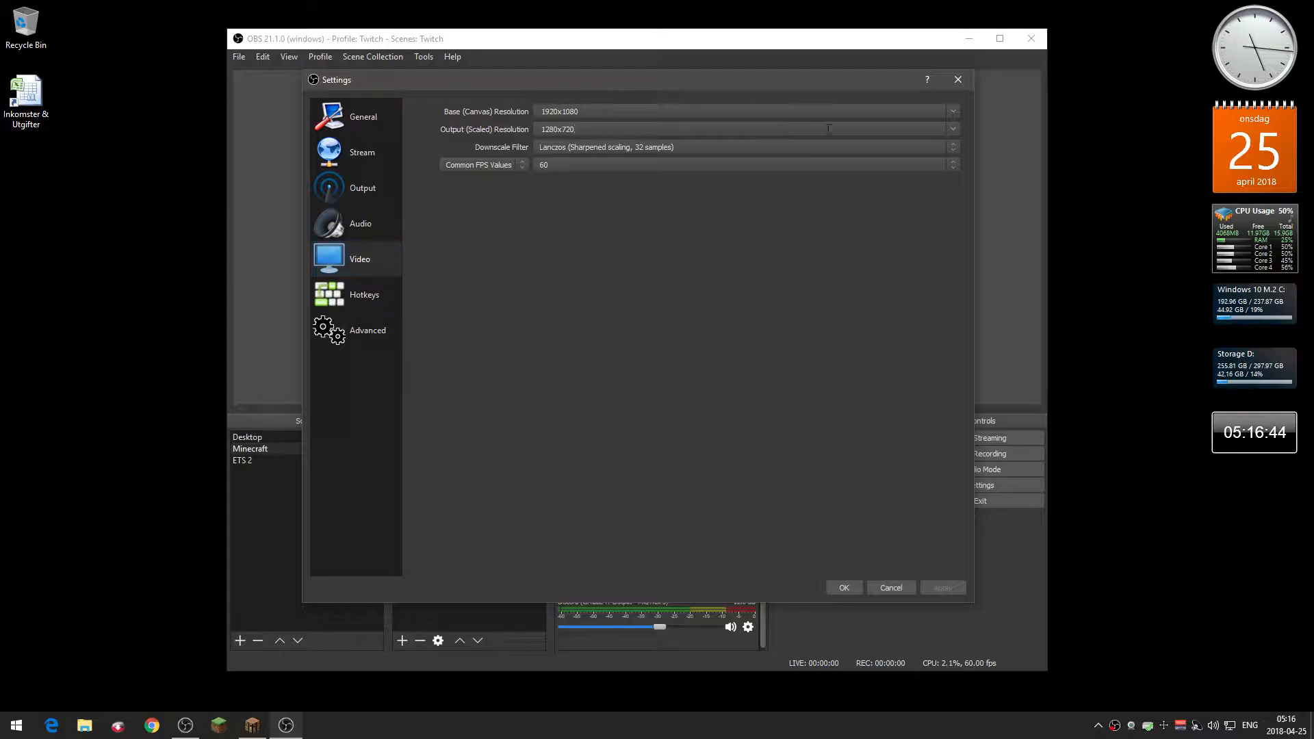
{"action": "left_click", "coordinate": [955, 130]}
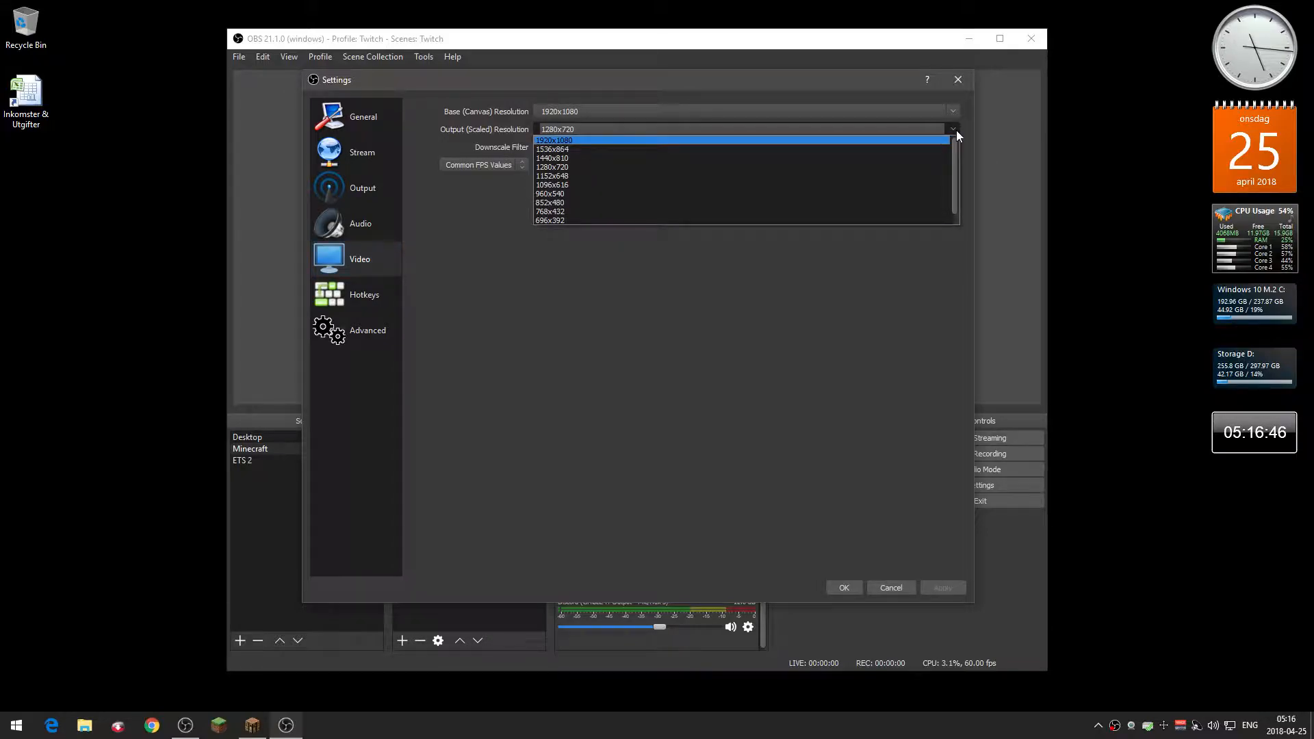
{"action": "left_click", "coordinate": [923, 167]}
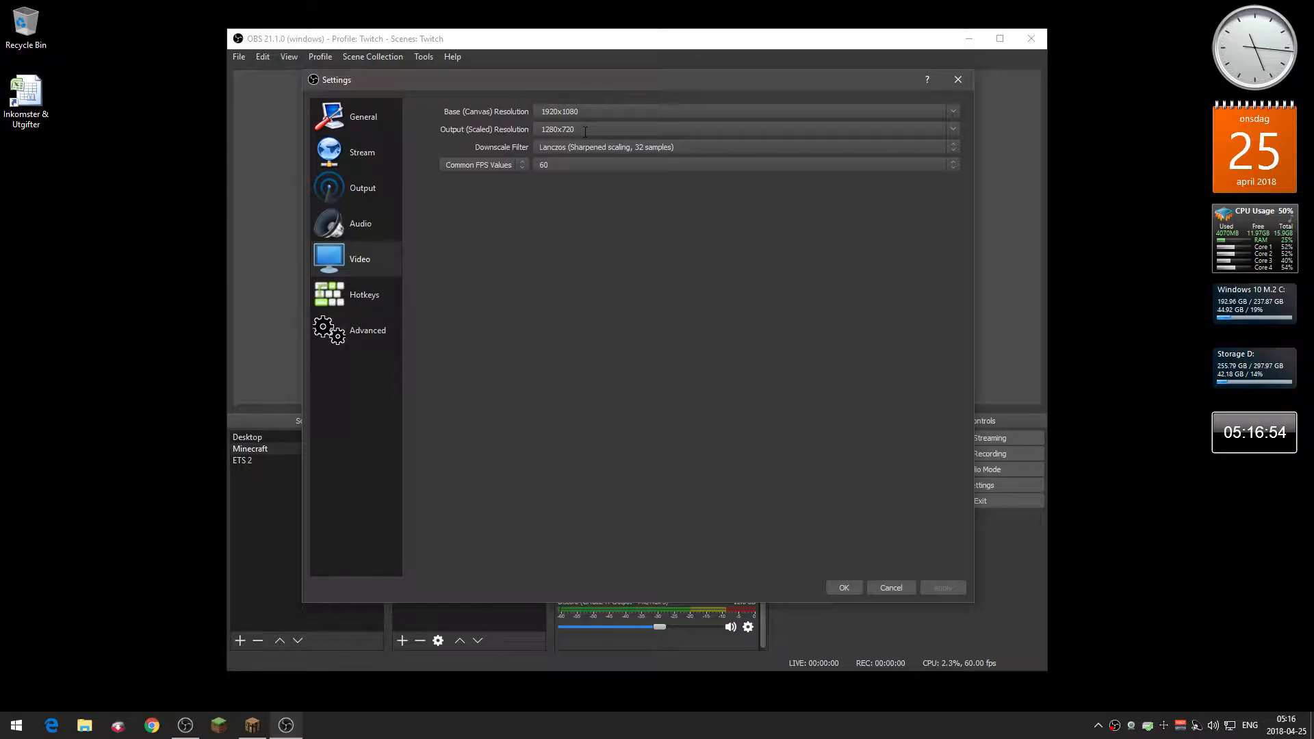
Step: Try the Bilinear downscale filter with a common FPS value of 30
{"action": "left_click", "coordinate": [615, 149]}
{"action": "left_click", "coordinate": [618, 160]}
{"action": "left_click", "coordinate": [603, 166]}
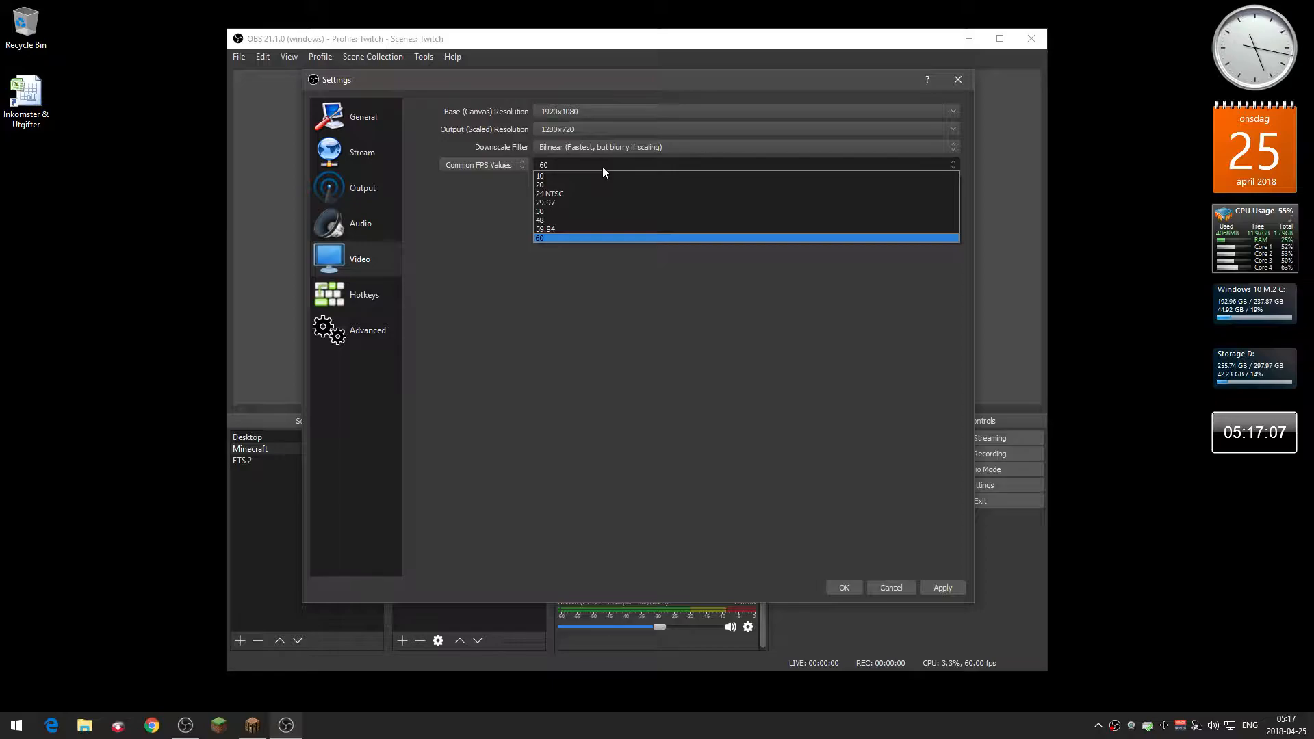
{"action": "left_click", "coordinate": [604, 212]}
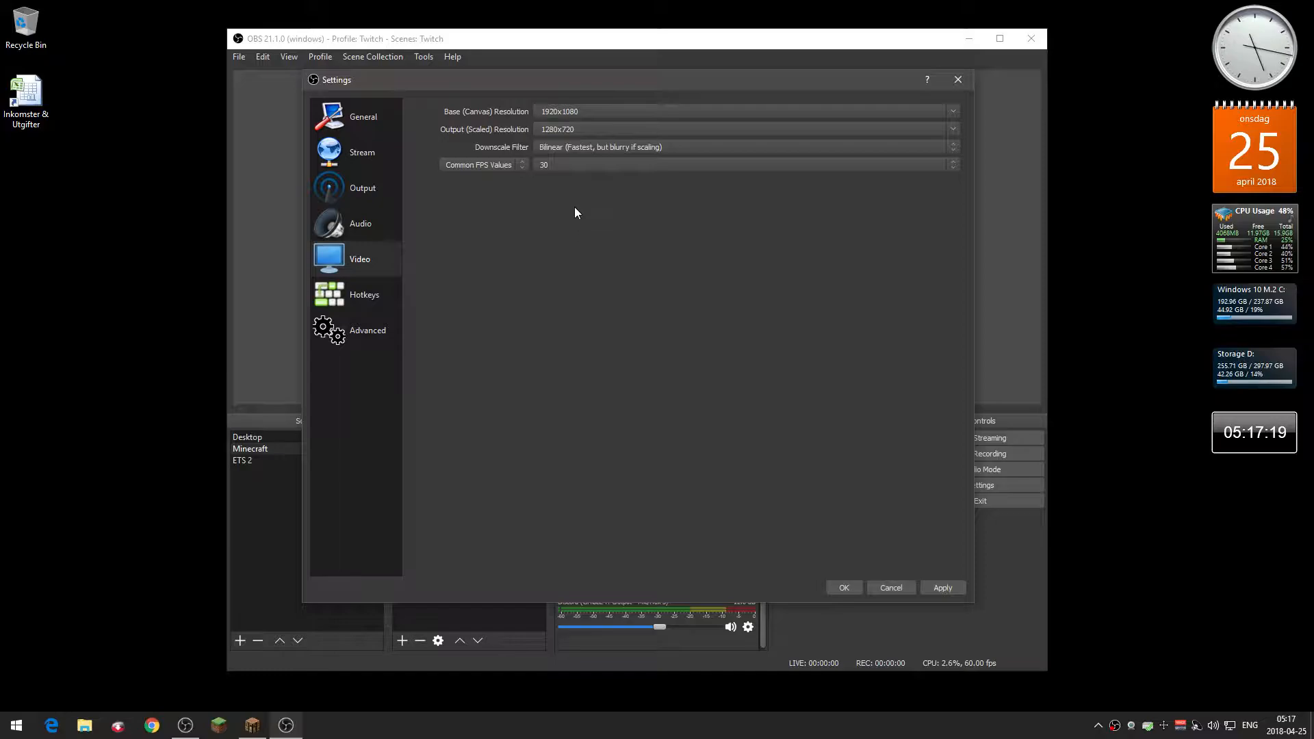
Step: Set the common FPS value to 60 and the downscale filter to Lanczos, and apply the video settings
{"action": "left_click", "coordinate": [586, 164]}
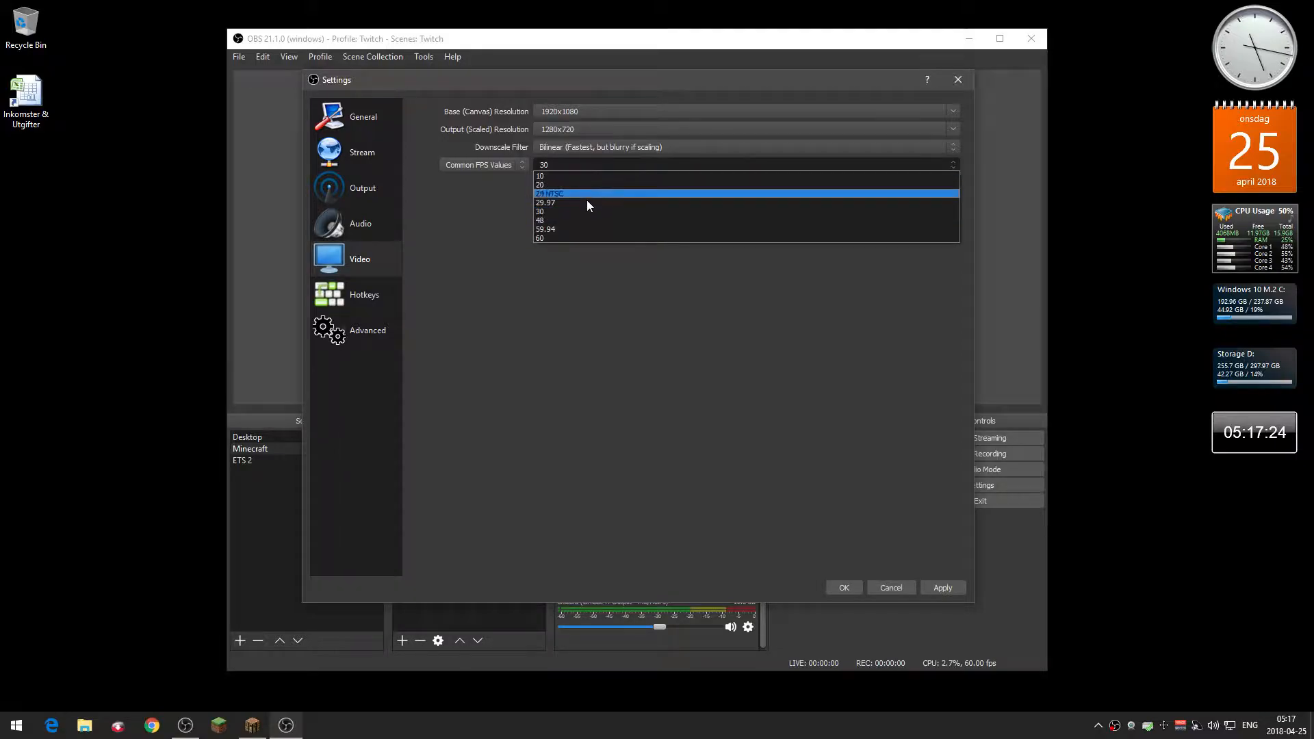
{"action": "left_click", "coordinate": [587, 237]}
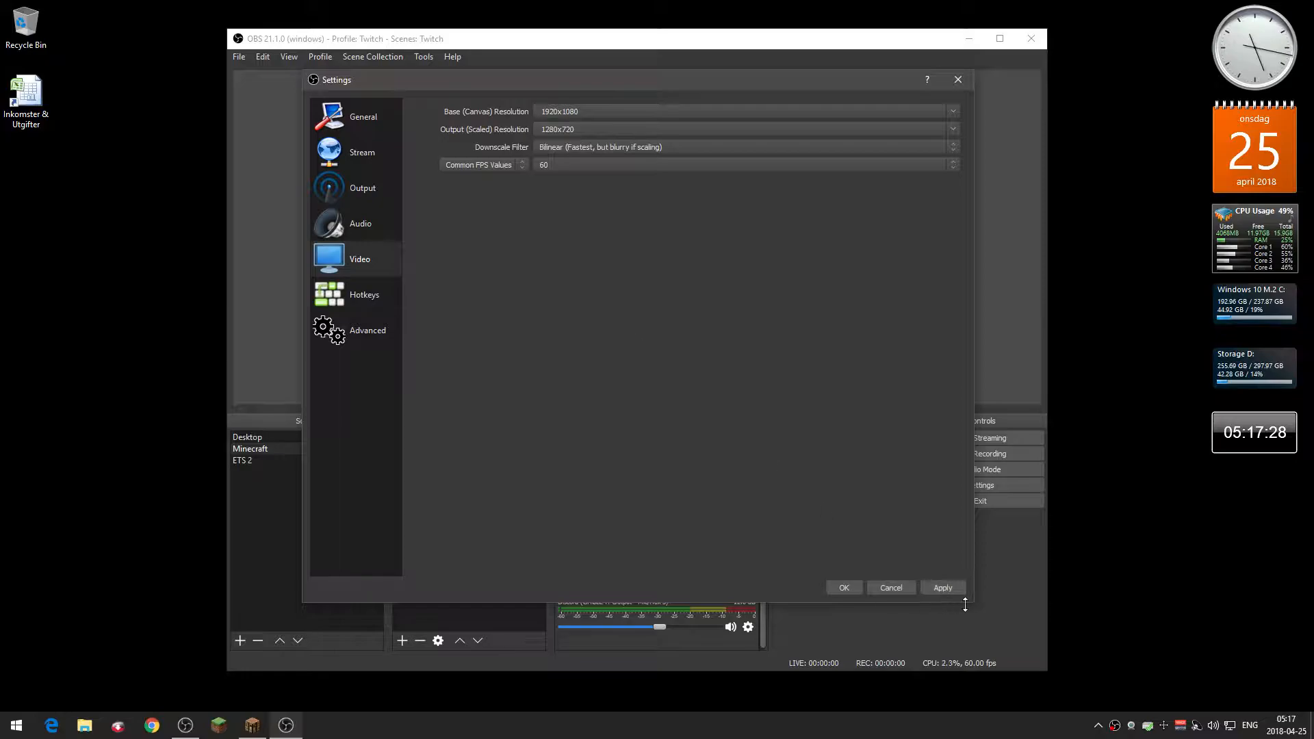
{"action": "left_click", "coordinate": [558, 146]}
{"action": "left_click", "coordinate": [570, 175]}
{"action": "left_click", "coordinate": [944, 589]}
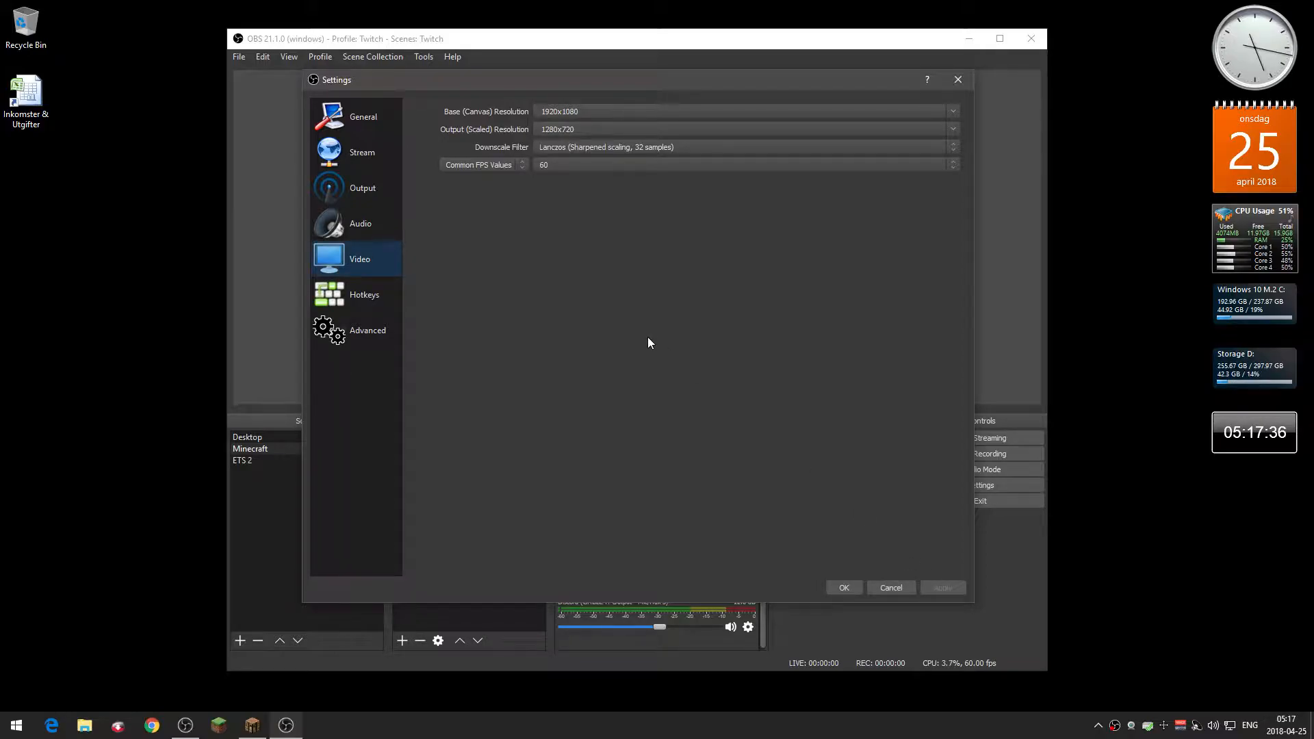
Step: Examine the hotkeys and the advanced color format, review the output, audio and video settings, and close the settings
{"action": "left_click", "coordinate": [374, 300]}
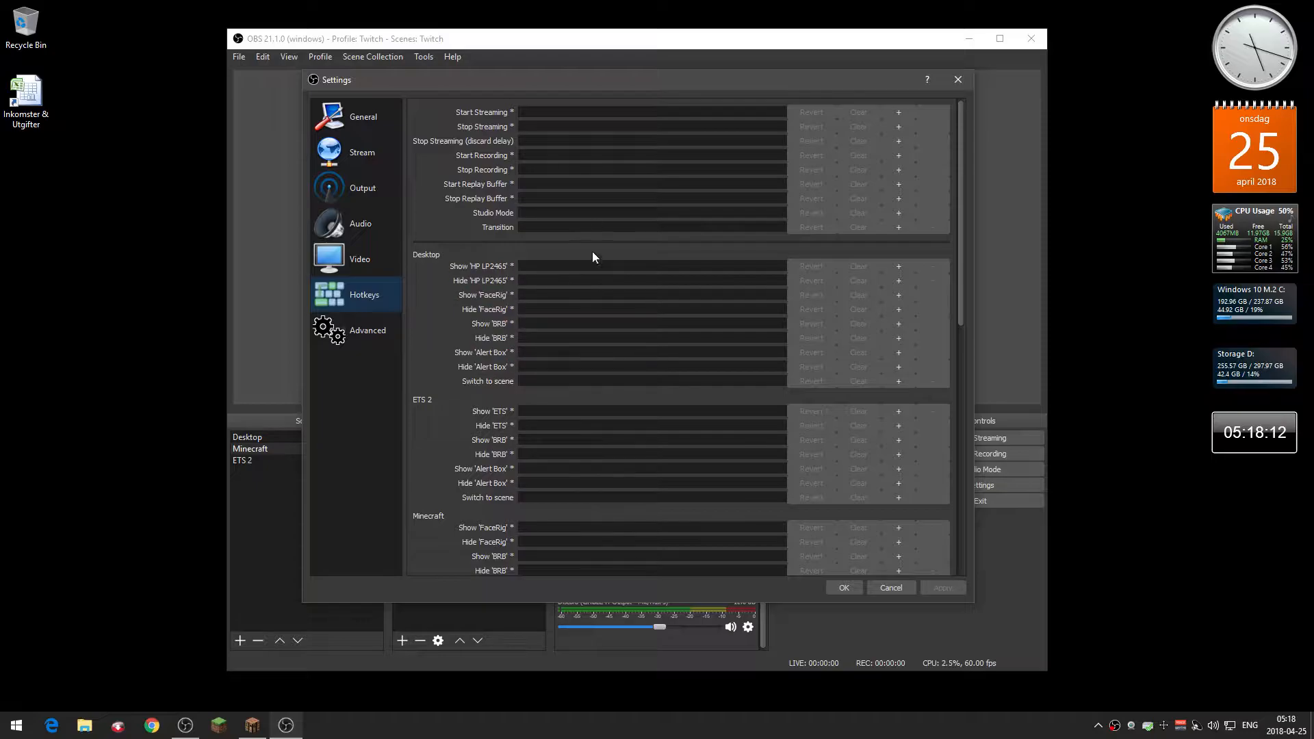
{"action": "scroll", "coordinate": [593, 282], "scroll_direction": "down", "scroll_amount": 8}
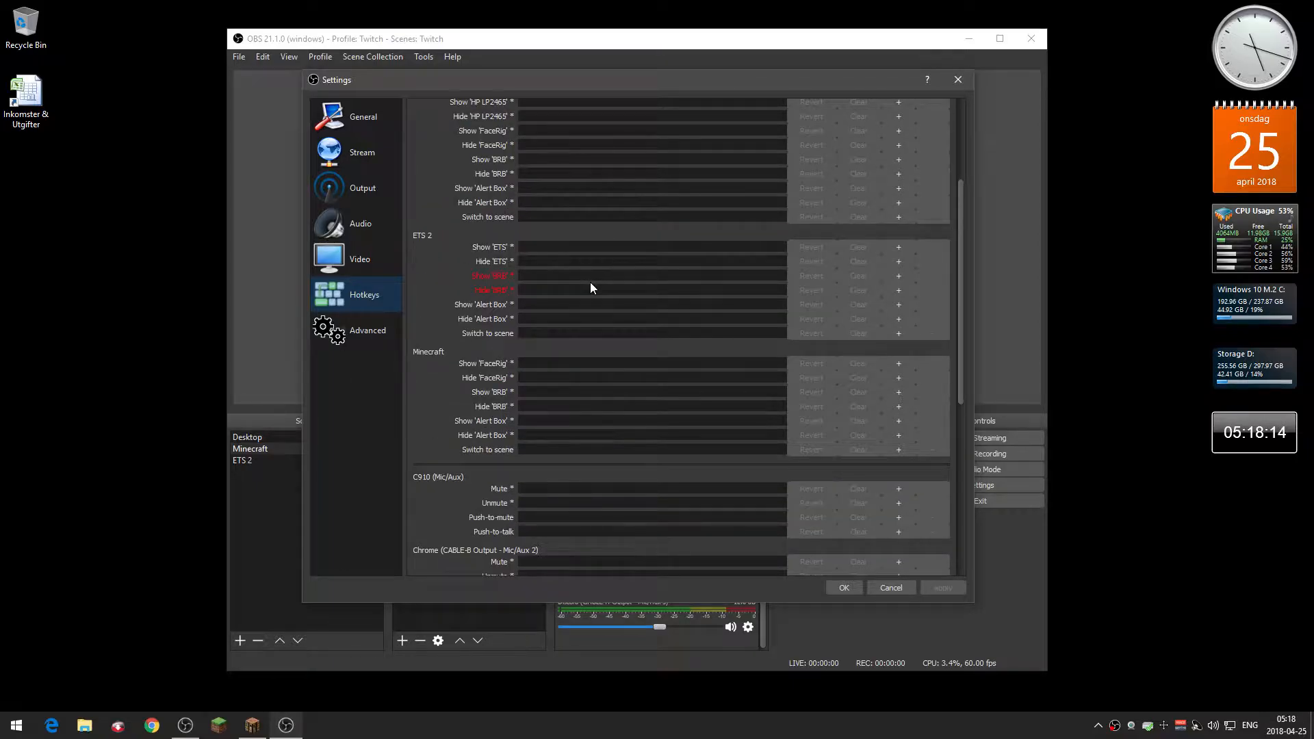
{"action": "scroll", "coordinate": [591, 283], "scroll_direction": "down", "scroll_amount": 2}
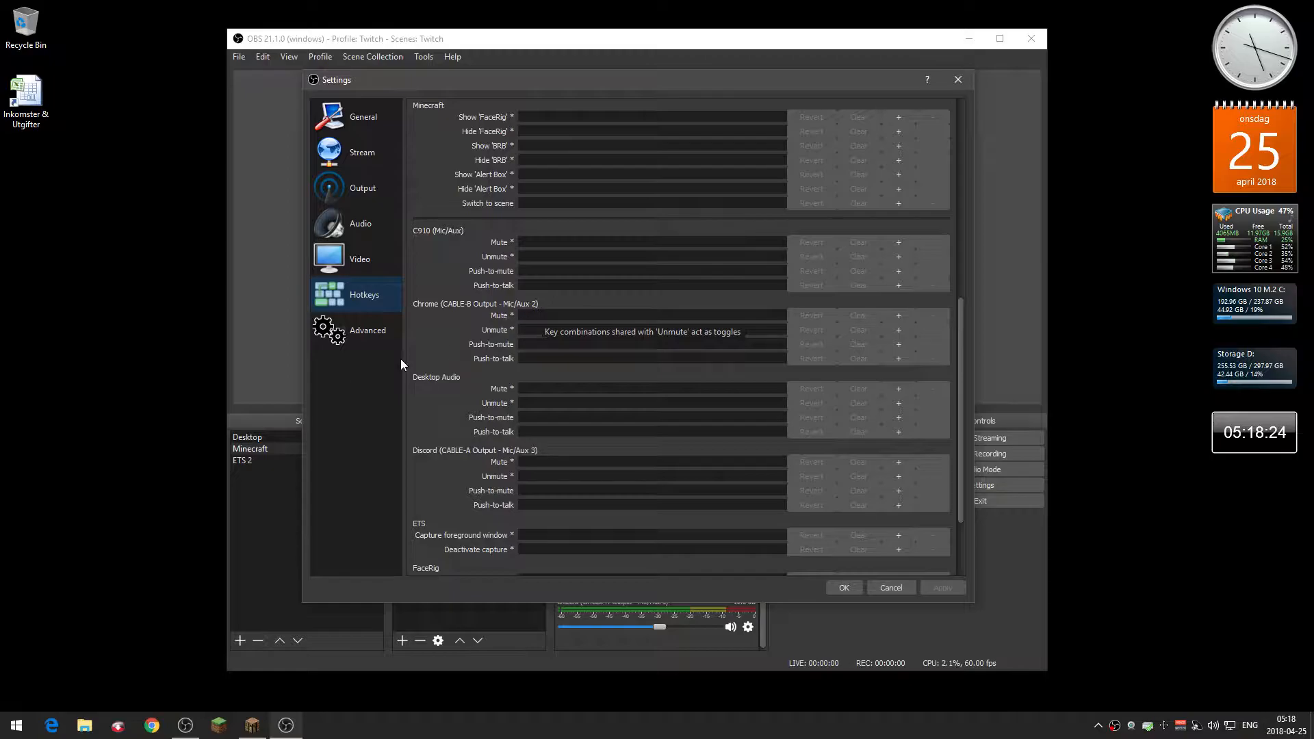
{"action": "left_click", "coordinate": [368, 337]}
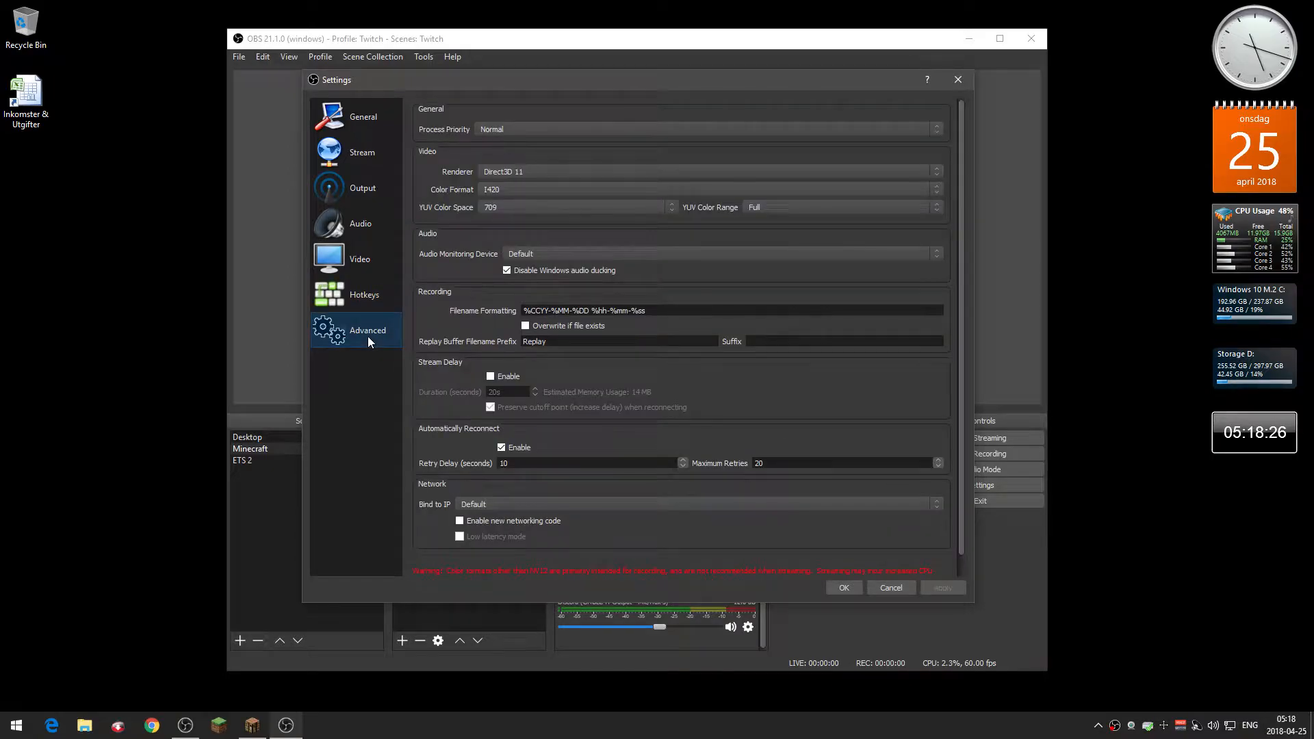
{"action": "left_click", "coordinate": [528, 189]}
{"action": "left_click", "coordinate": [529, 189]}
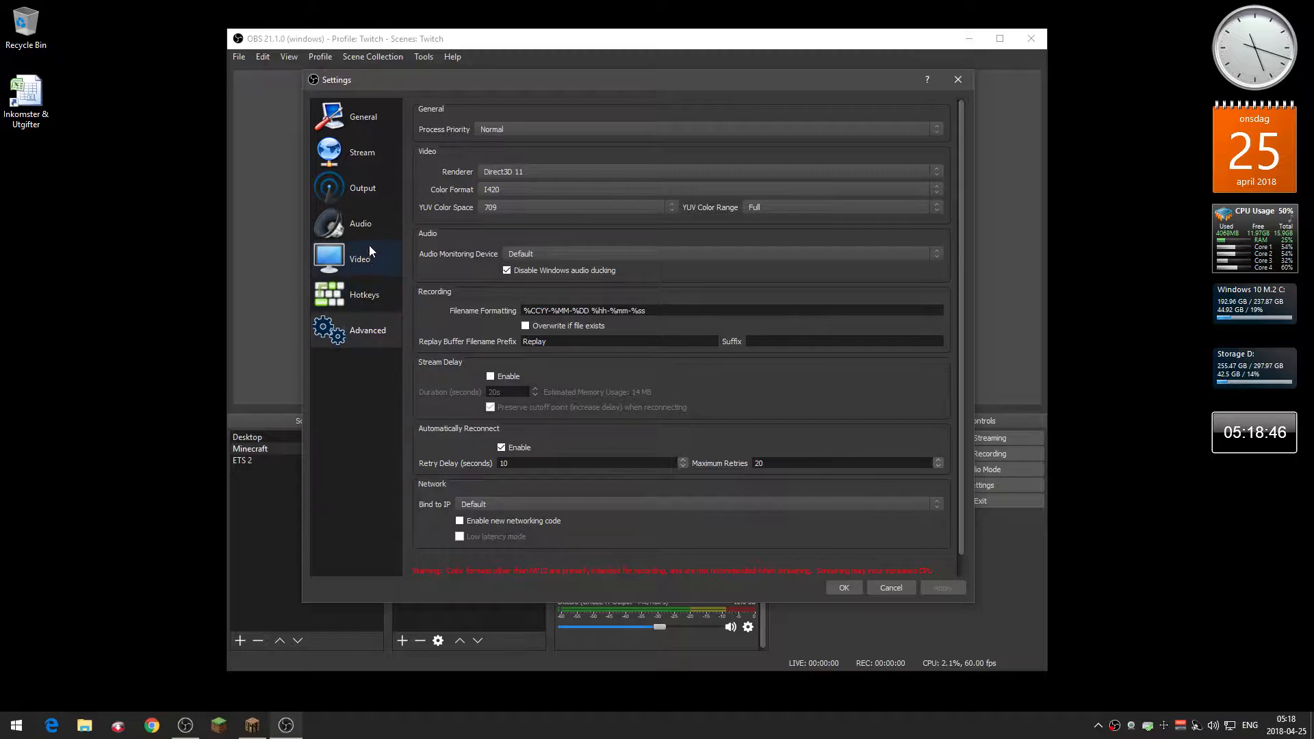
{"action": "left_click", "coordinate": [370, 188]}
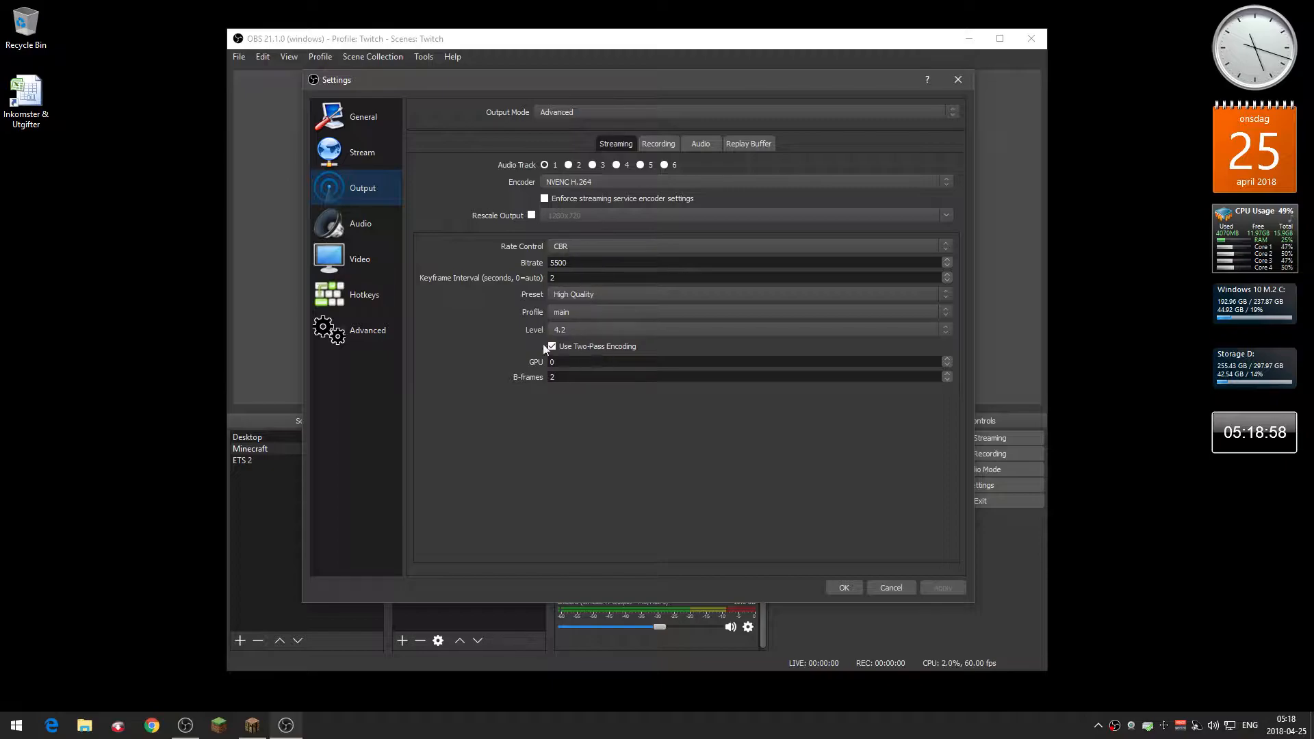
{"action": "left_click", "coordinate": [369, 232]}
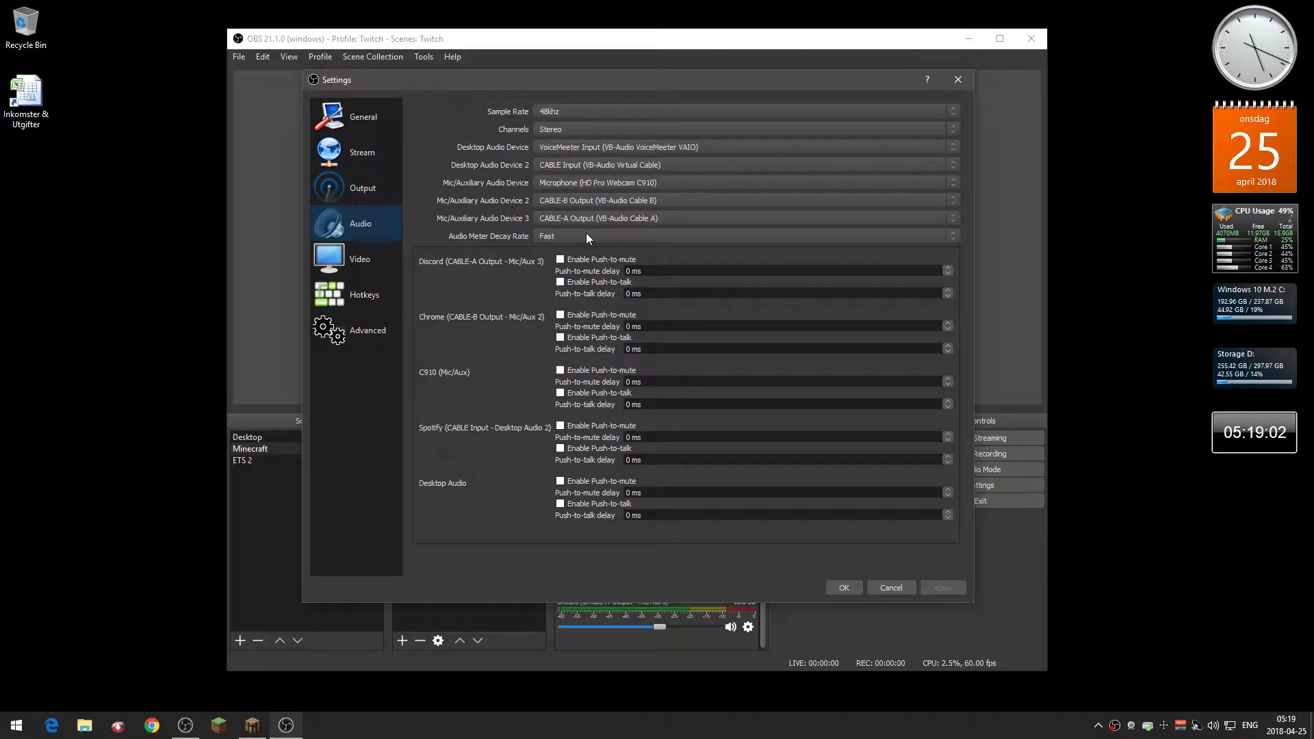
{"action": "left_click", "coordinate": [360, 260]}
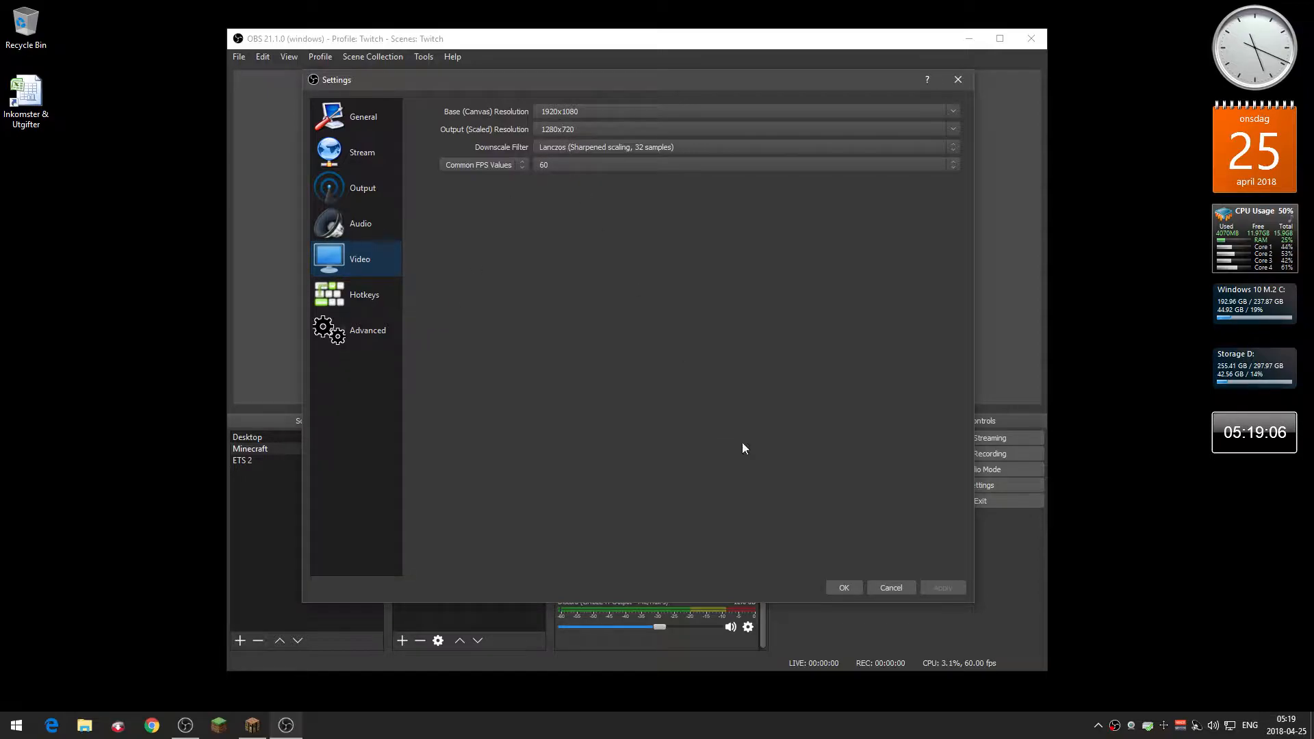
{"action": "left_click", "coordinate": [839, 588]}
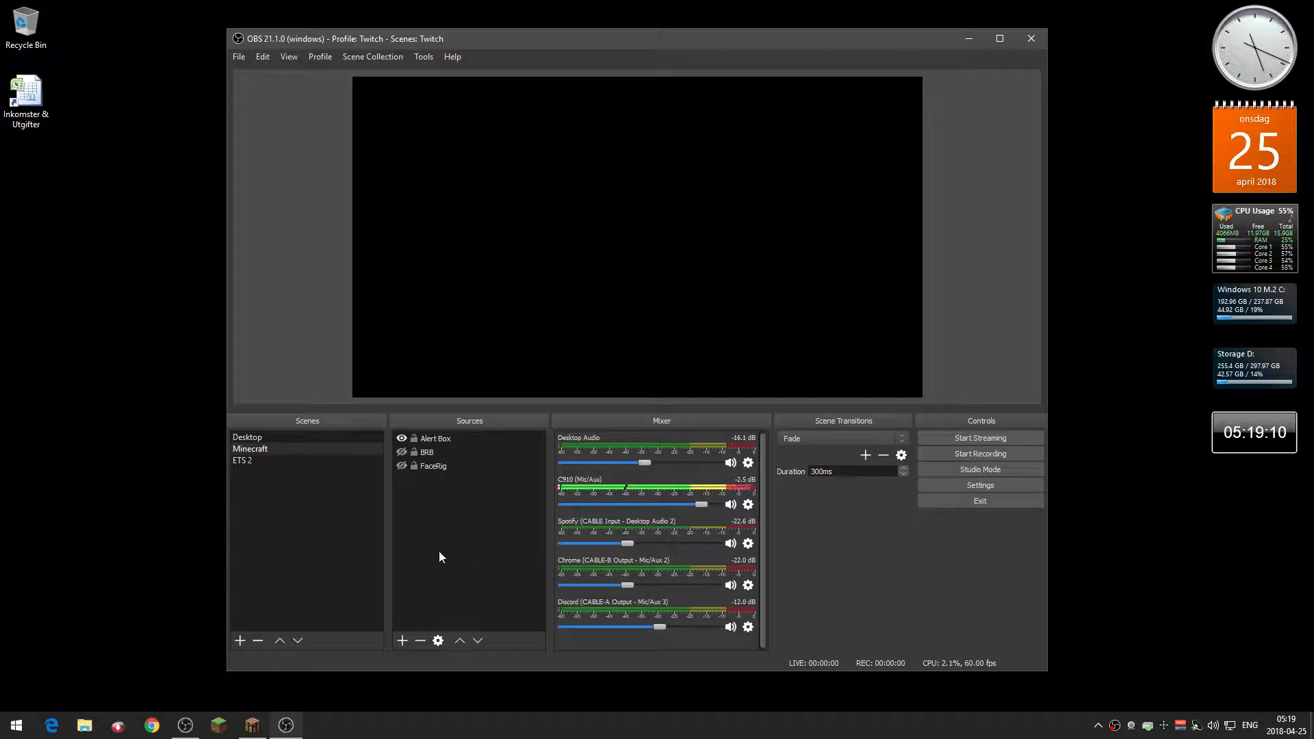
Step: View the sources of the Desktop, Minecraft and ETS 2 scenes in turn
{"action": "right_click", "coordinate": [288, 528]}
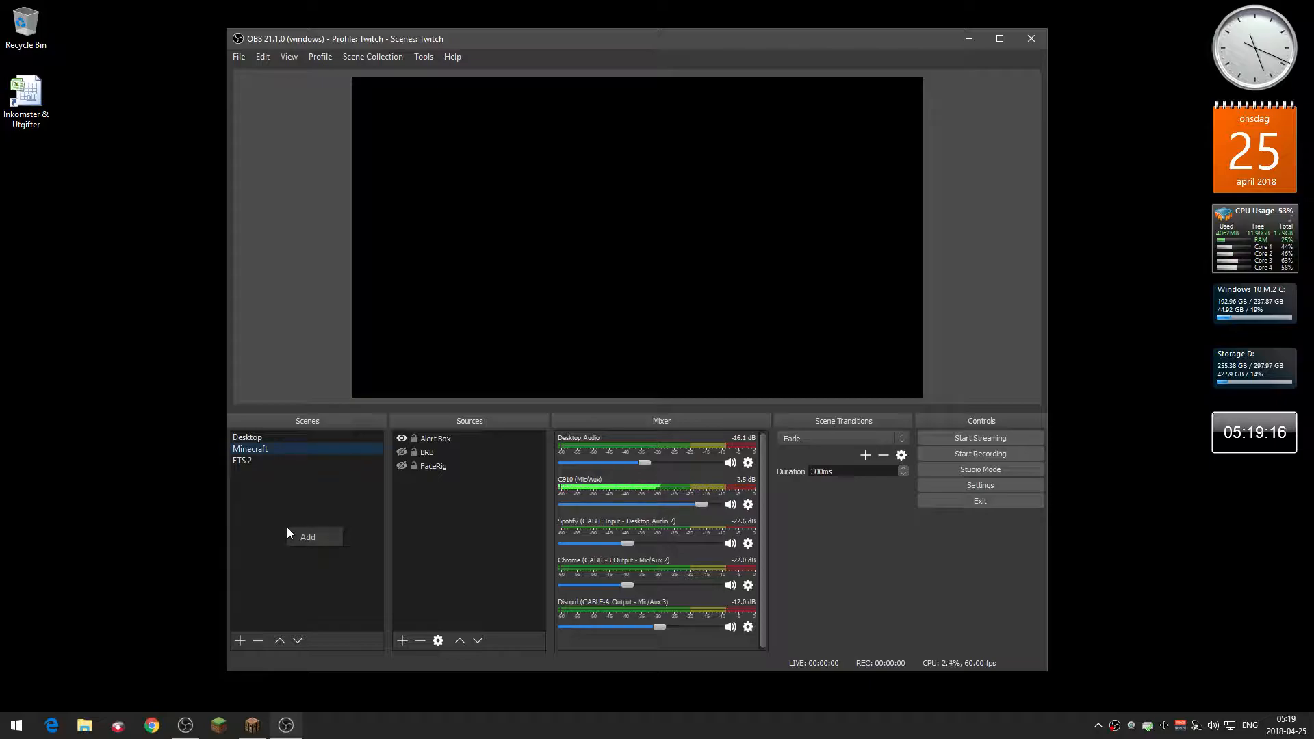
{"action": "left_click", "coordinate": [273, 500]}
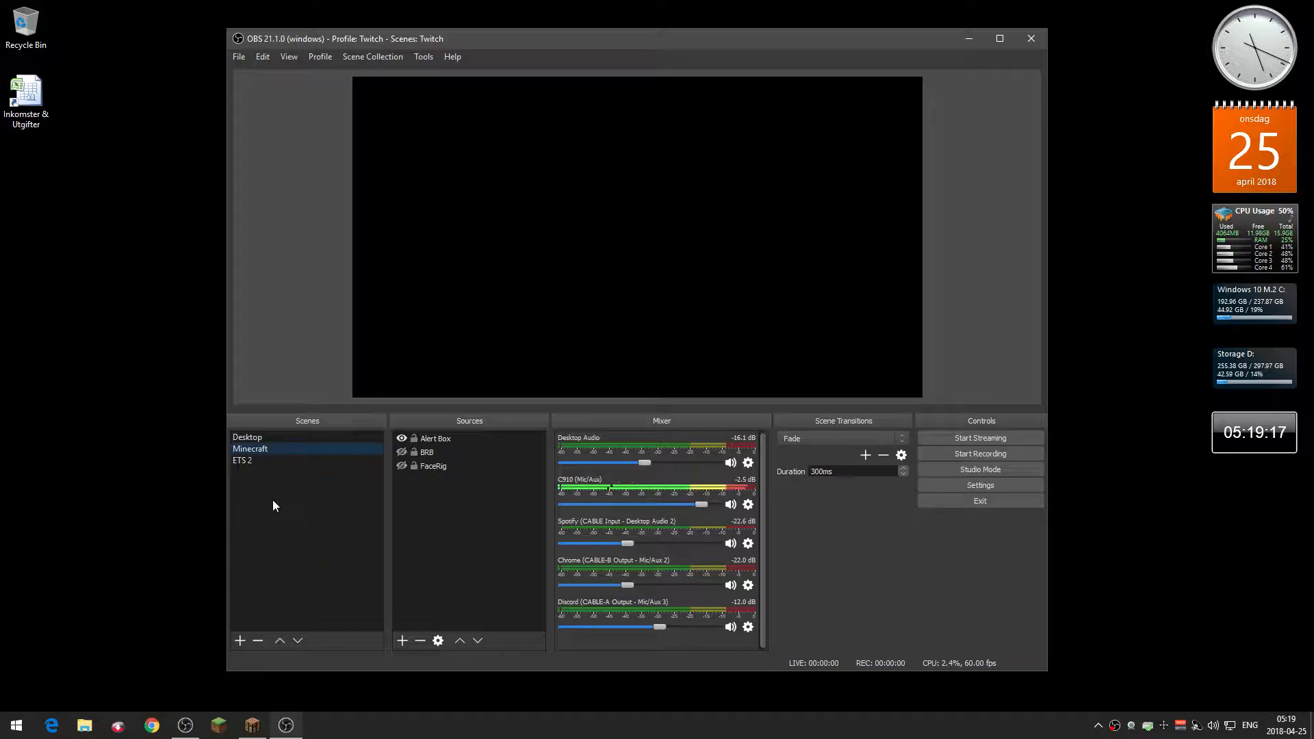
{"action": "left_click", "coordinate": [291, 438]}
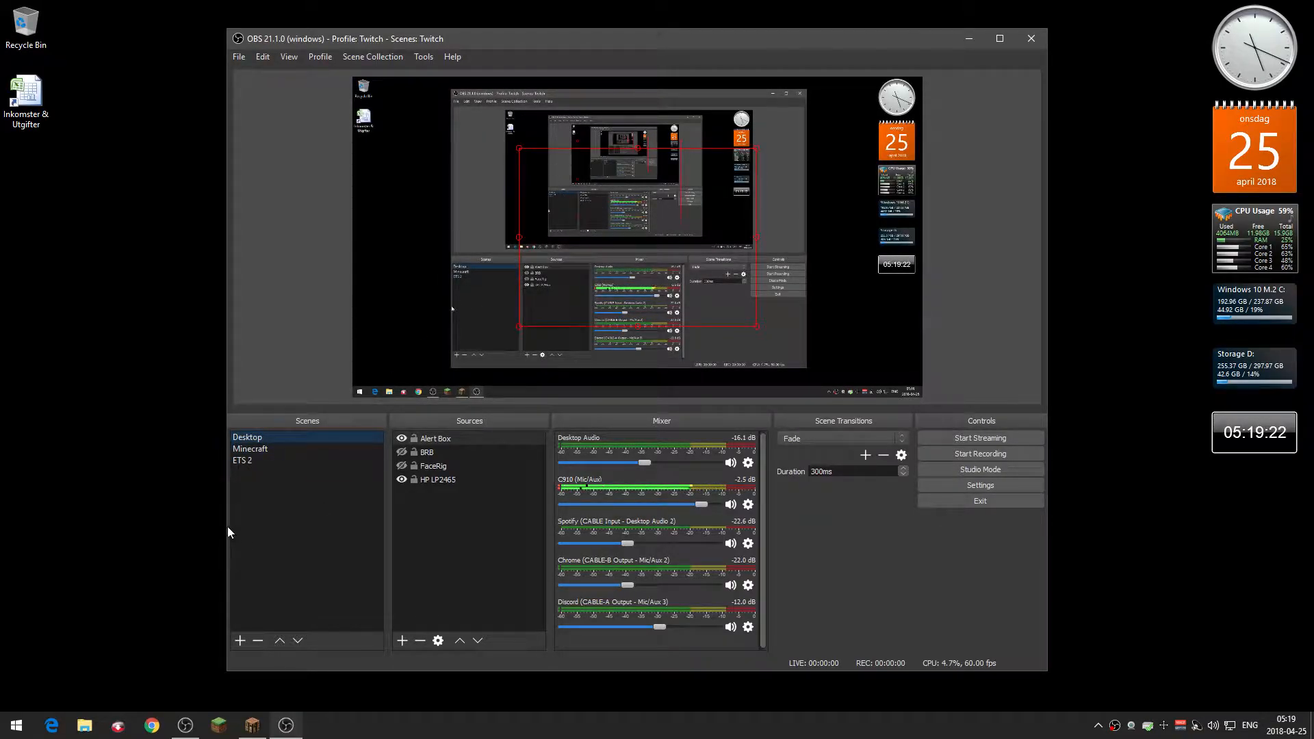
{"action": "left_click", "coordinate": [254, 449]}
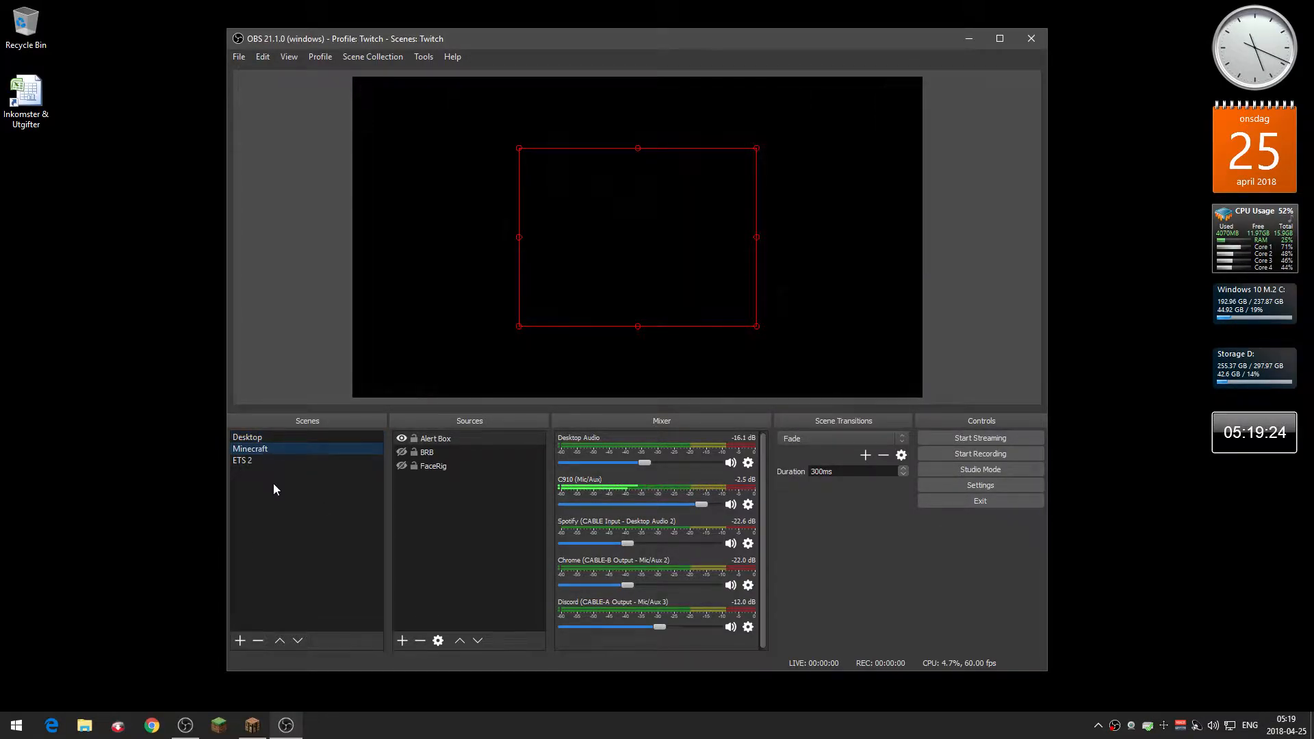
{"action": "left_click", "coordinate": [267, 459]}
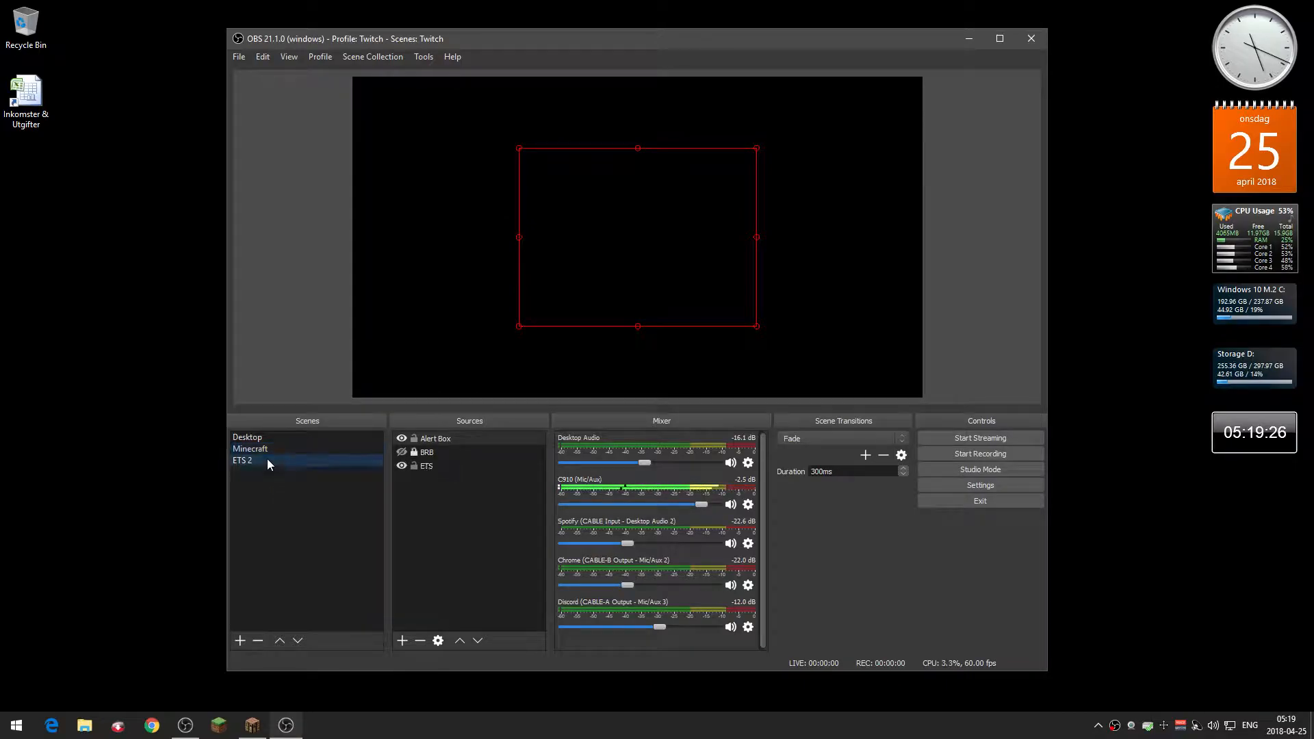
Step: Add a new scene named Diablo
{"action": "right_click", "coordinate": [286, 506]}
{"action": "left_click", "coordinate": [305, 518]}
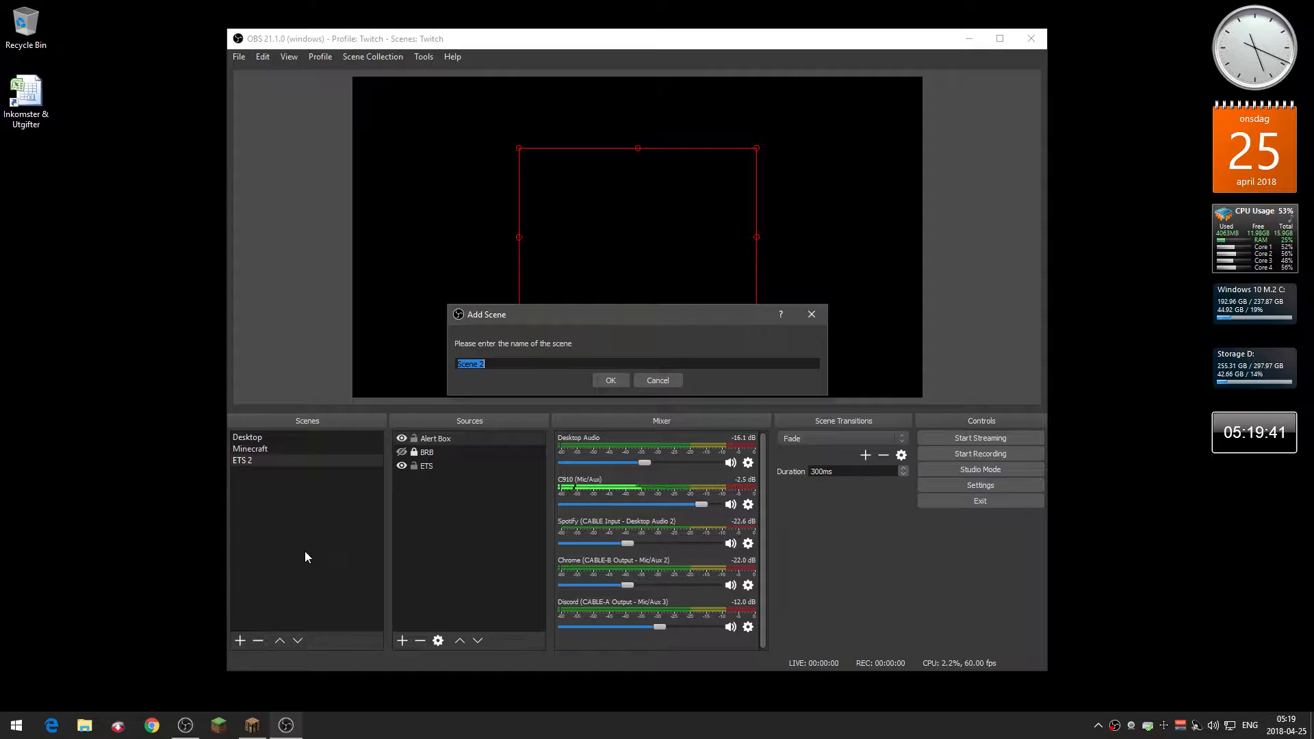
{"action": "type", "text": "Diablo"}
{"action": "key", "text": "Return"}
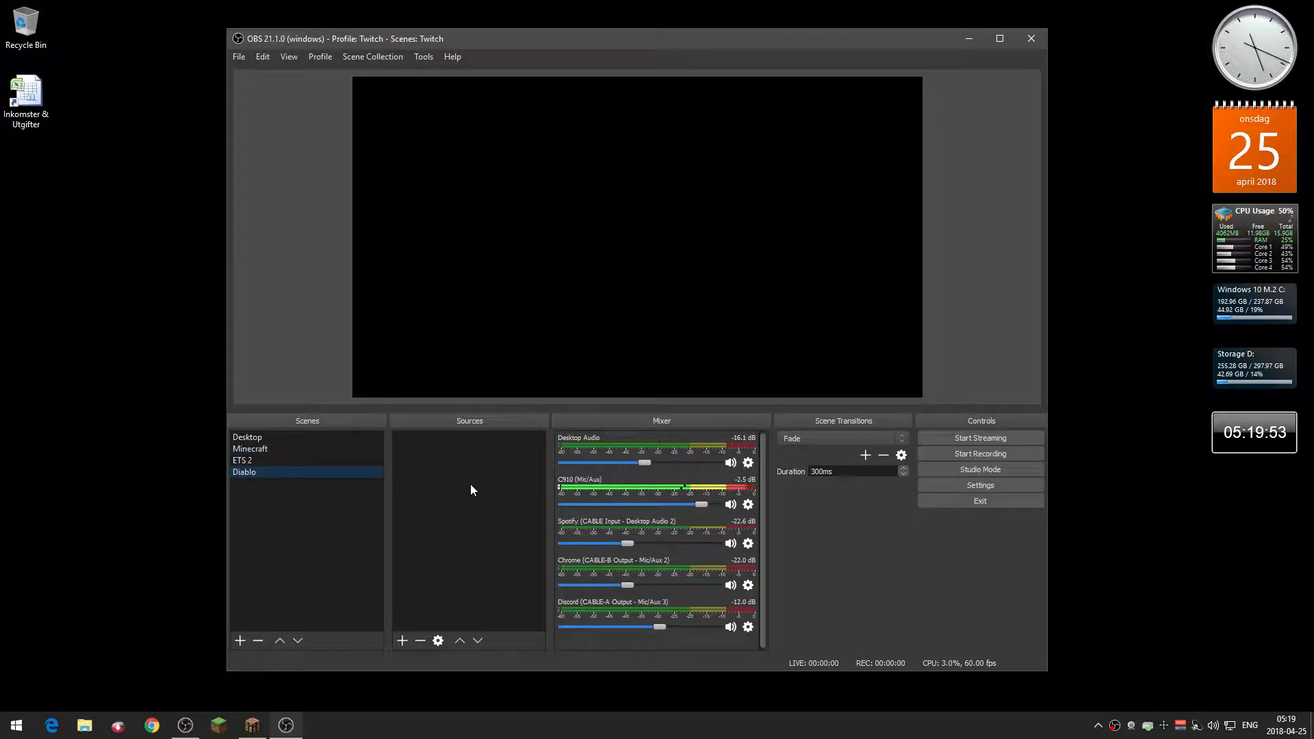
Step: Add a new Game Capture source named Game to the Diablo scene
{"action": "right_click", "coordinate": [435, 480]}
{"action": "mouse_move", "coordinate": [508, 493]}
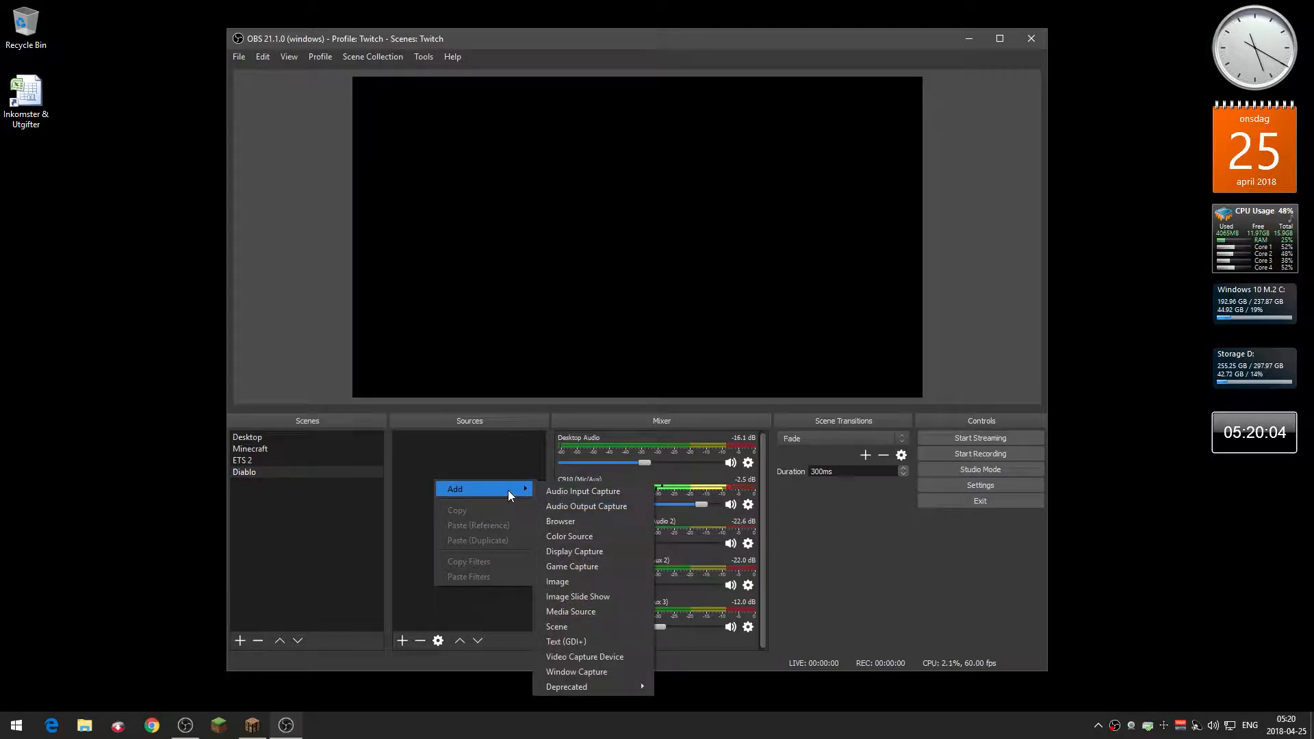
{"action": "left_click", "coordinate": [635, 567]}
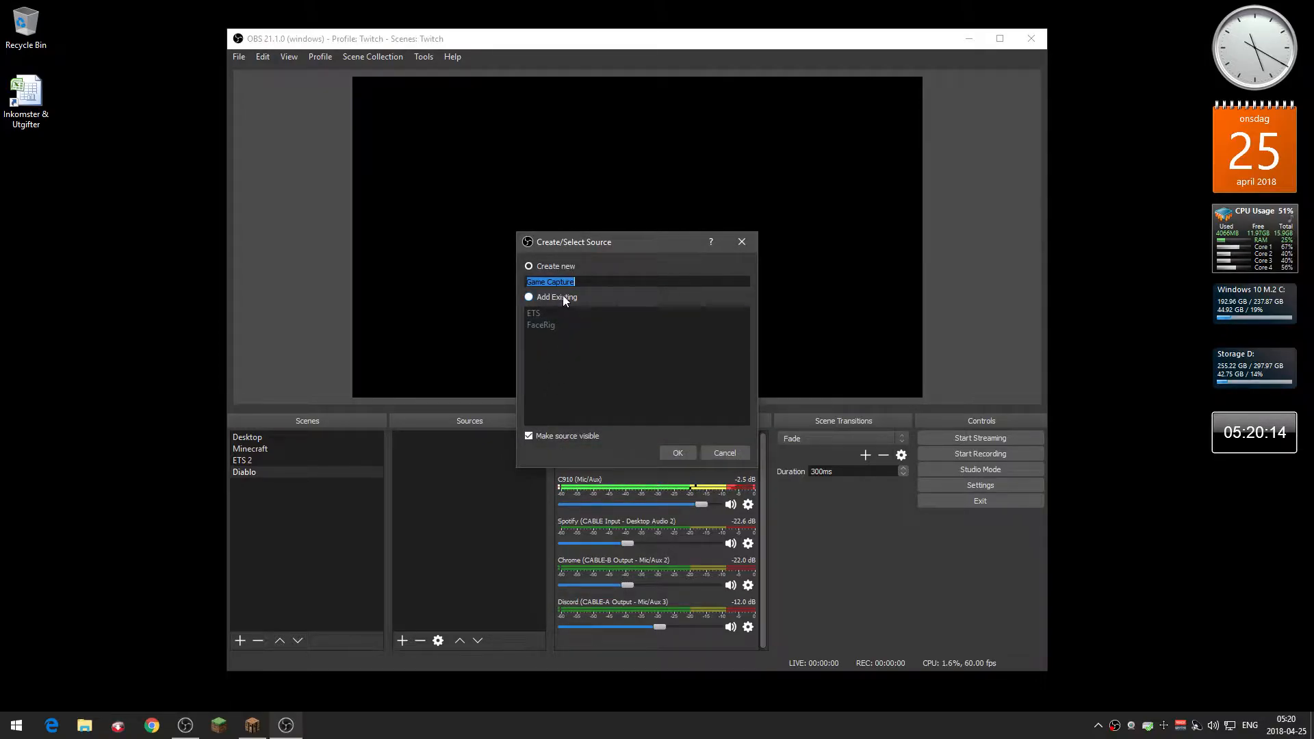
{"action": "left_click", "coordinate": [555, 313]}
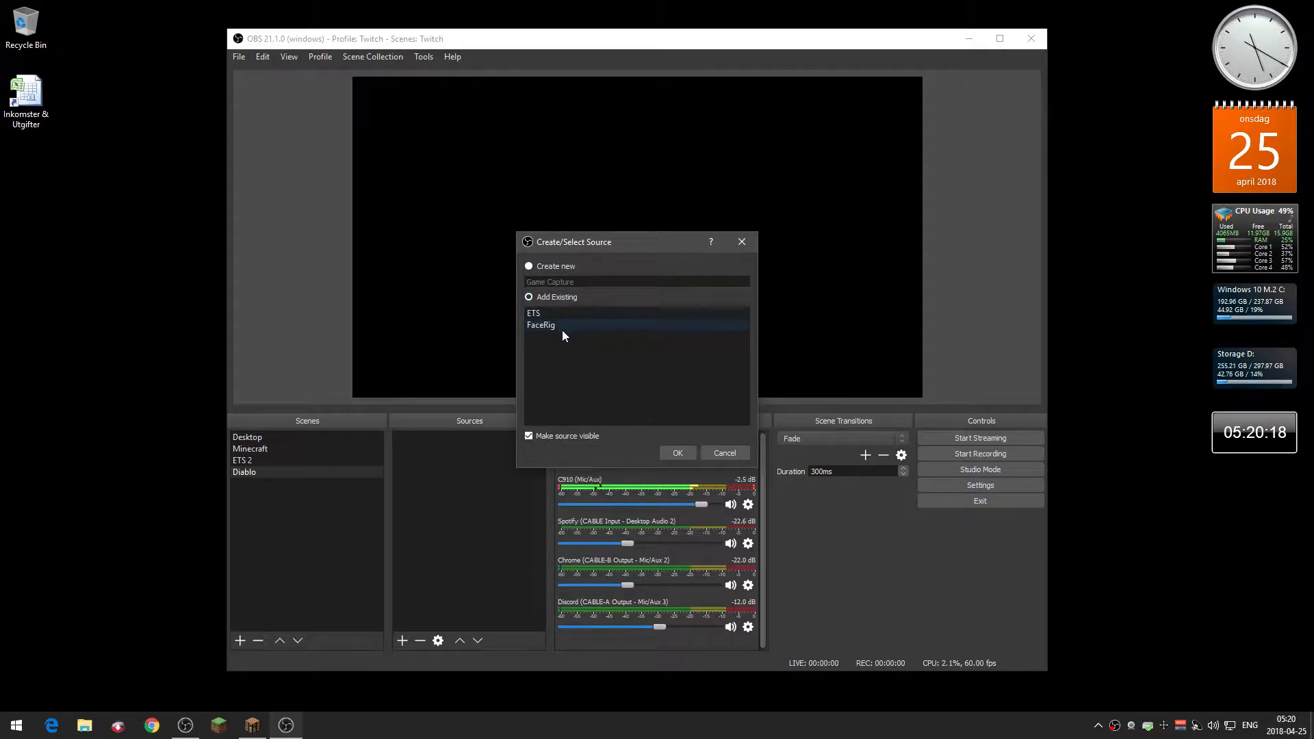
{"action": "left_click", "coordinate": [555, 267]}
{"action": "left_click_drag", "start_coordinate": [576, 282], "coordinate": [524, 282]}
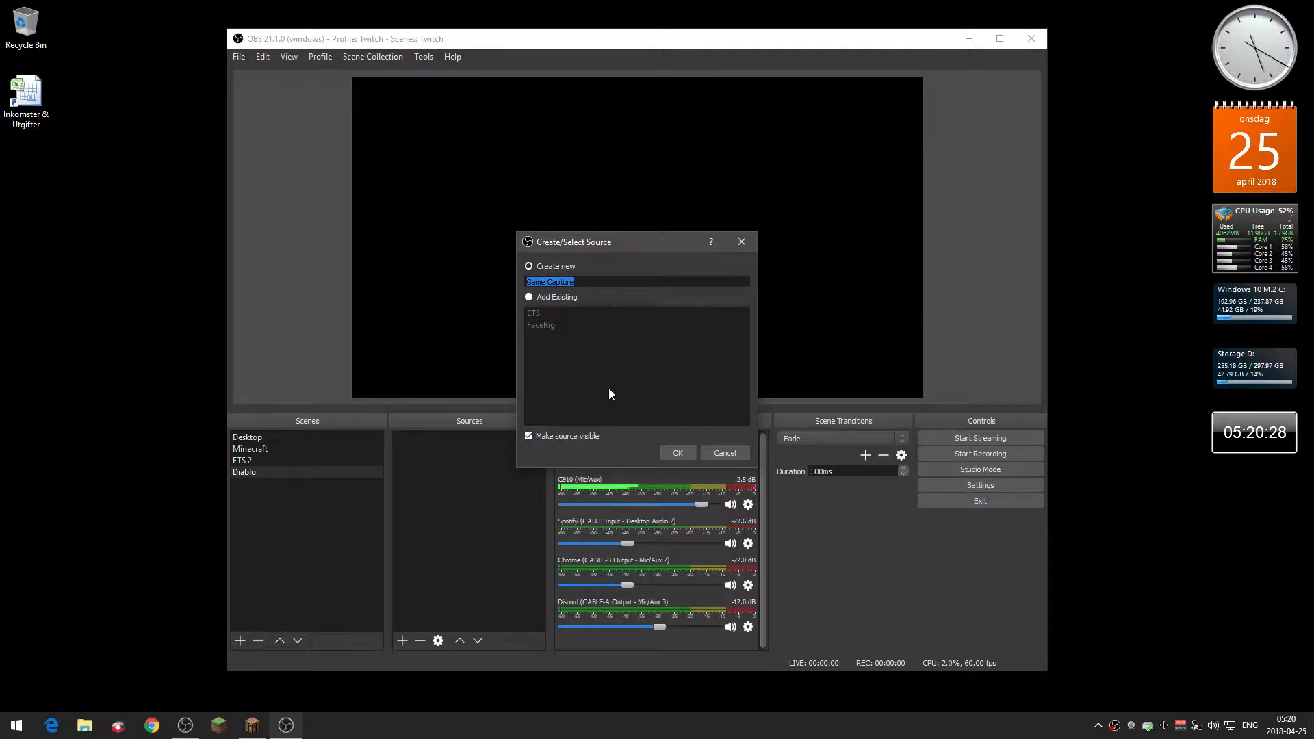
{"action": "type", "text": "Game"}
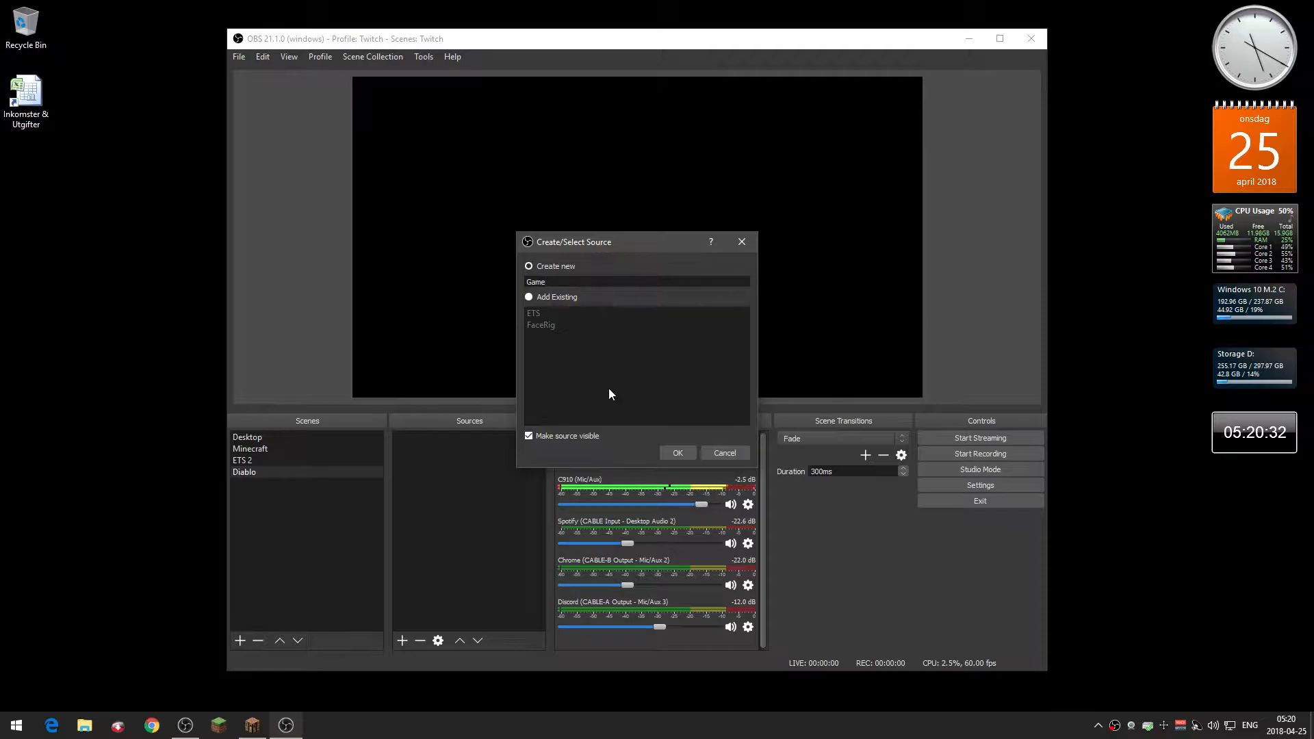
{"action": "left_click", "coordinate": [679, 452]}
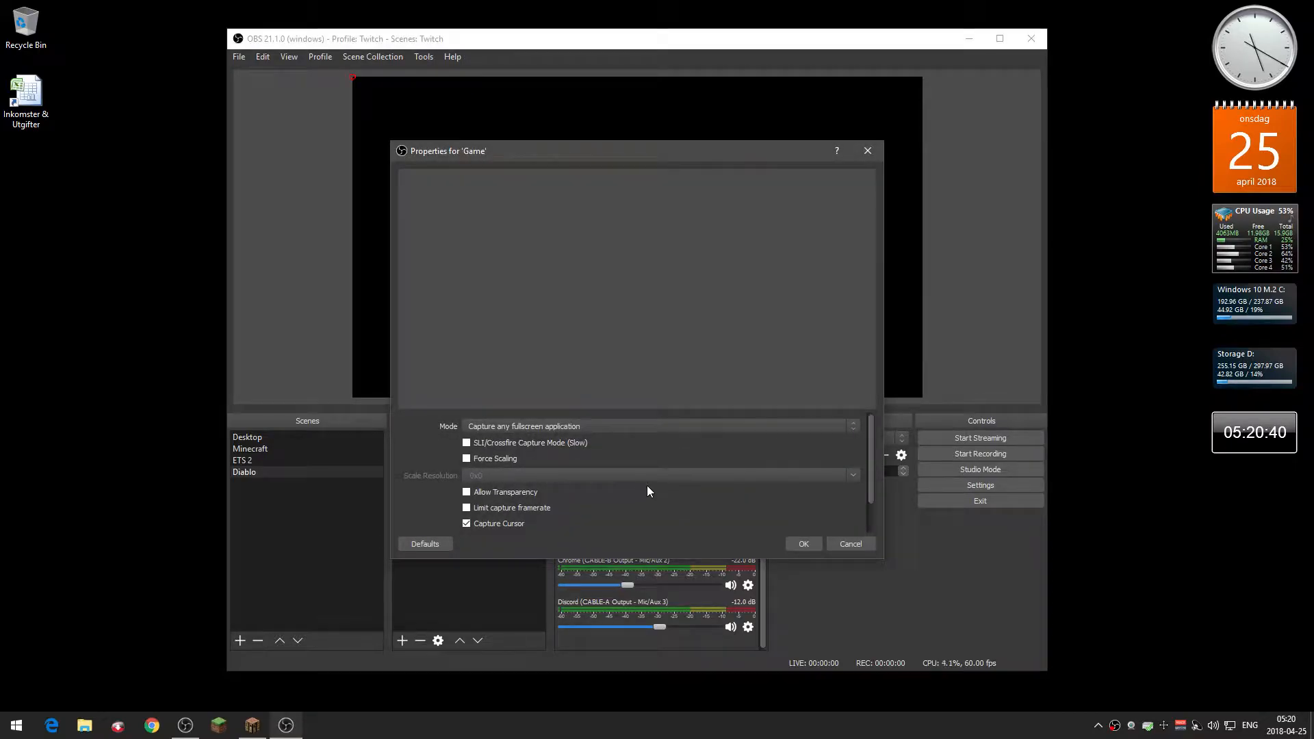
Step: Set the Game source to capture the specific window [javaw.exe]: Minecraft 1.12.2 and accept its properties
{"action": "left_click", "coordinate": [622, 426]}
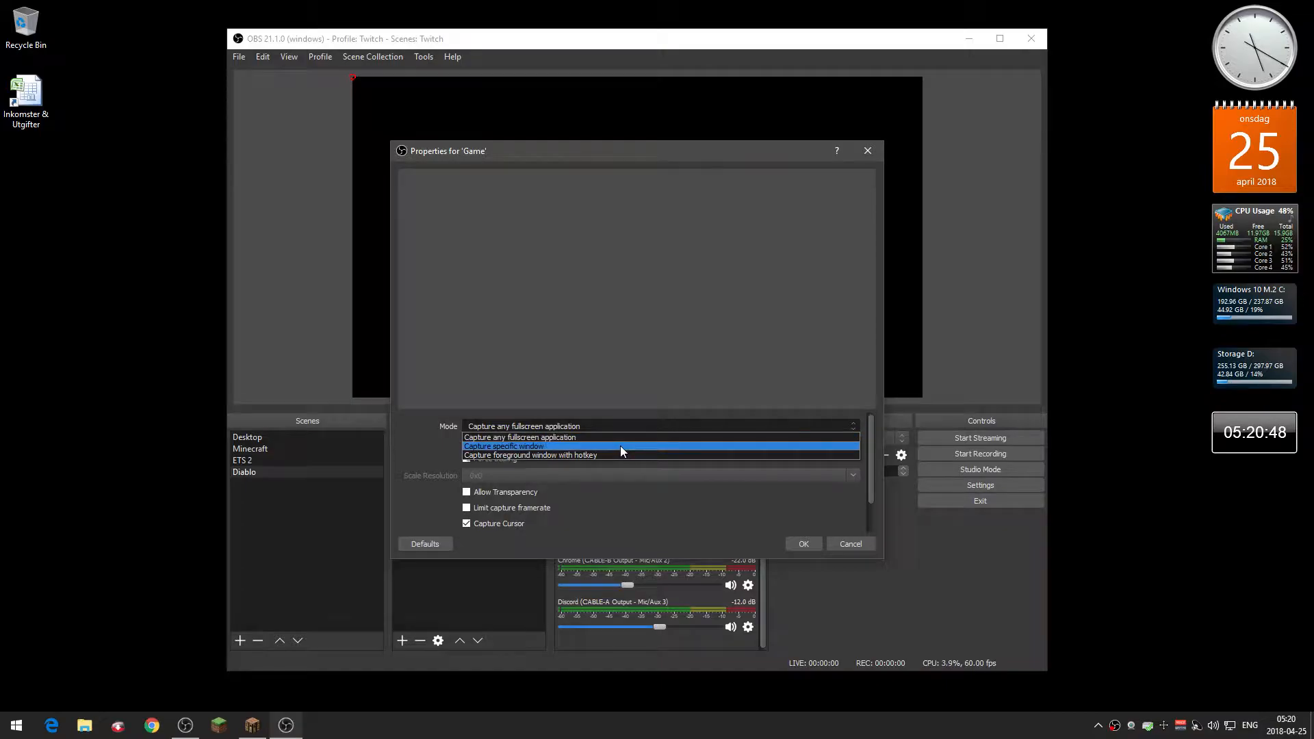
{"action": "left_click", "coordinate": [620, 445]}
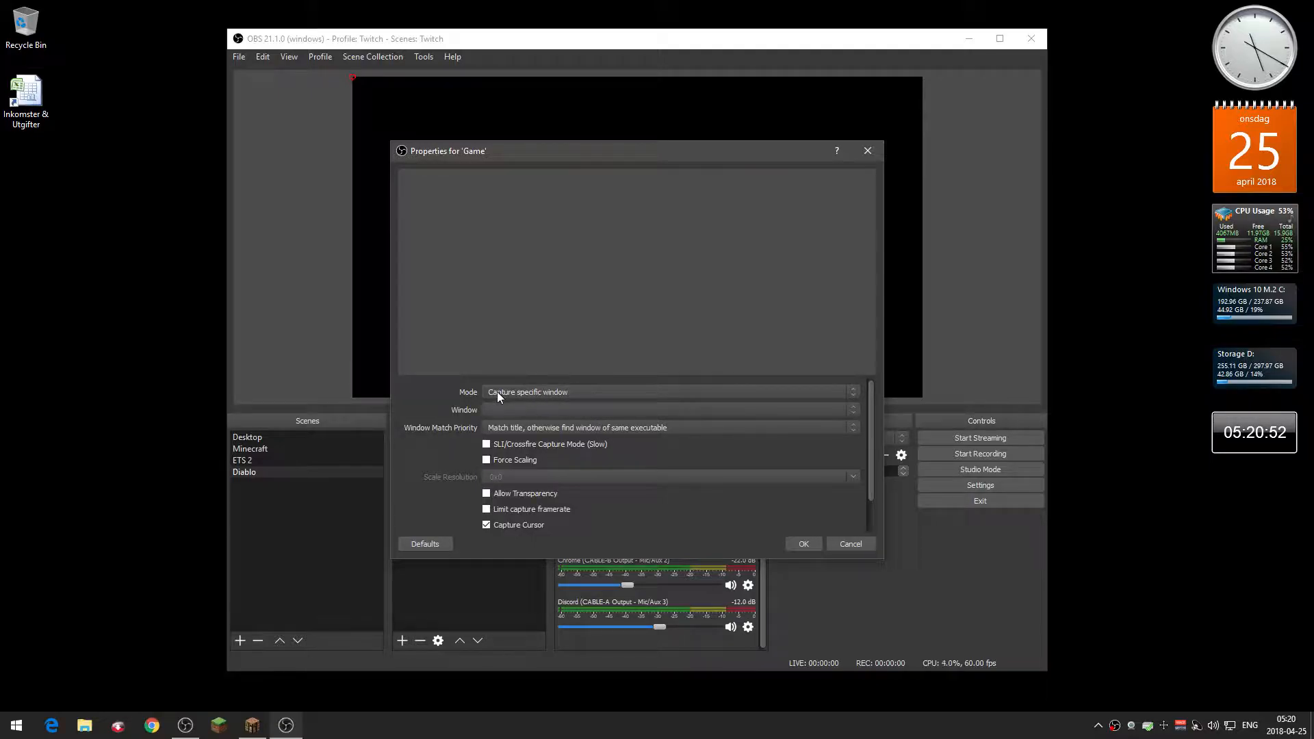
{"action": "left_click", "coordinate": [561, 408]}
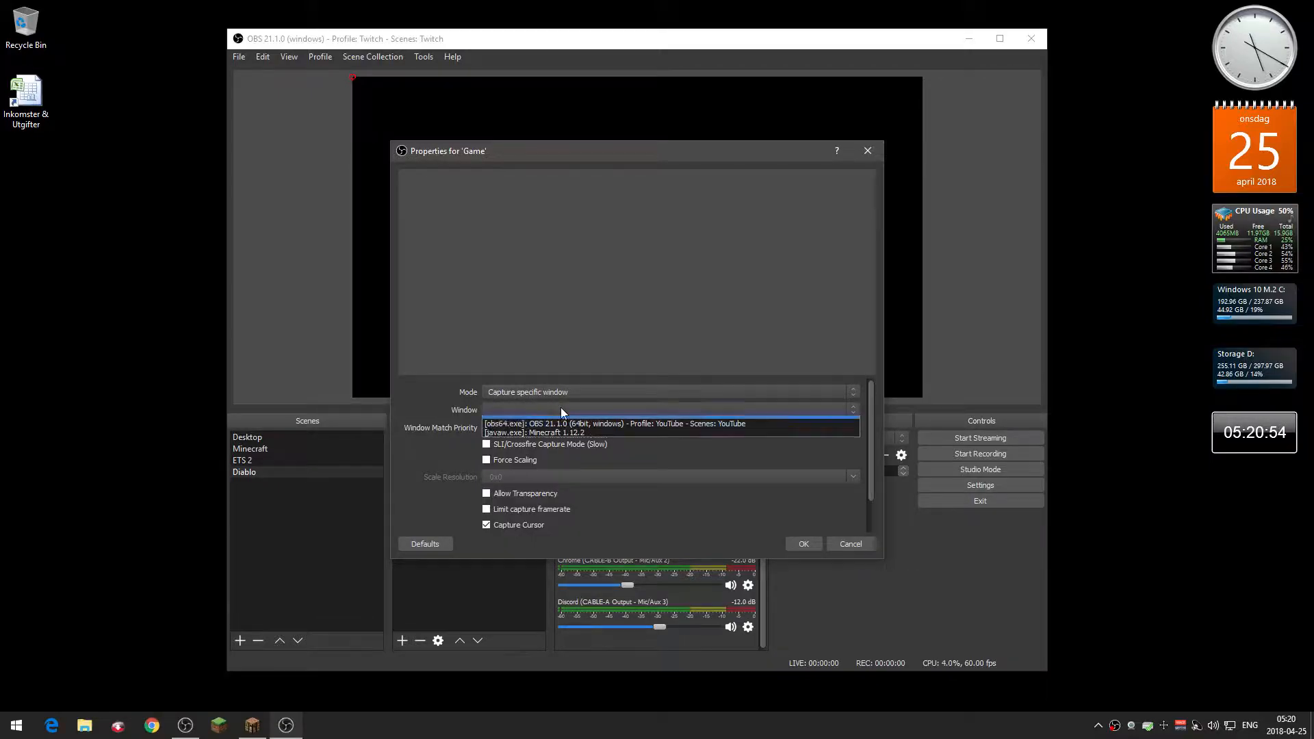
{"action": "left_click", "coordinate": [610, 439]}
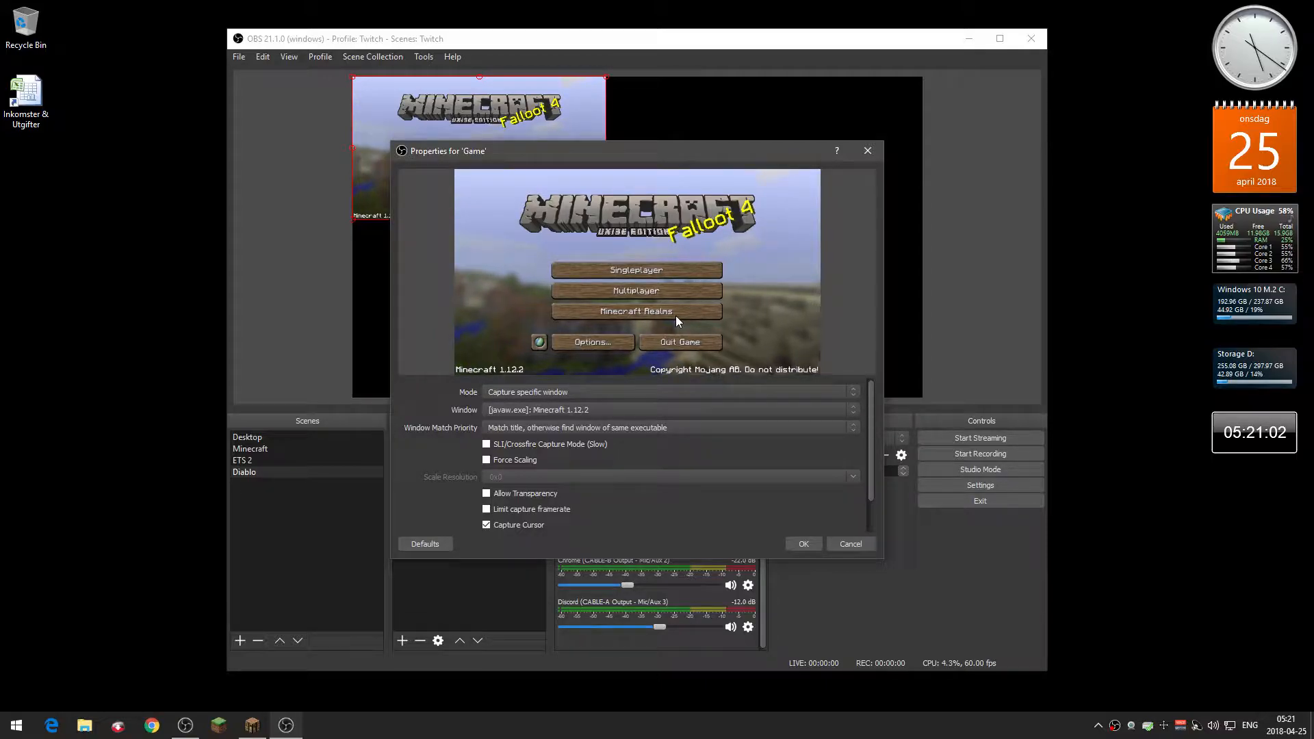
{"action": "left_click", "coordinate": [806, 544]}
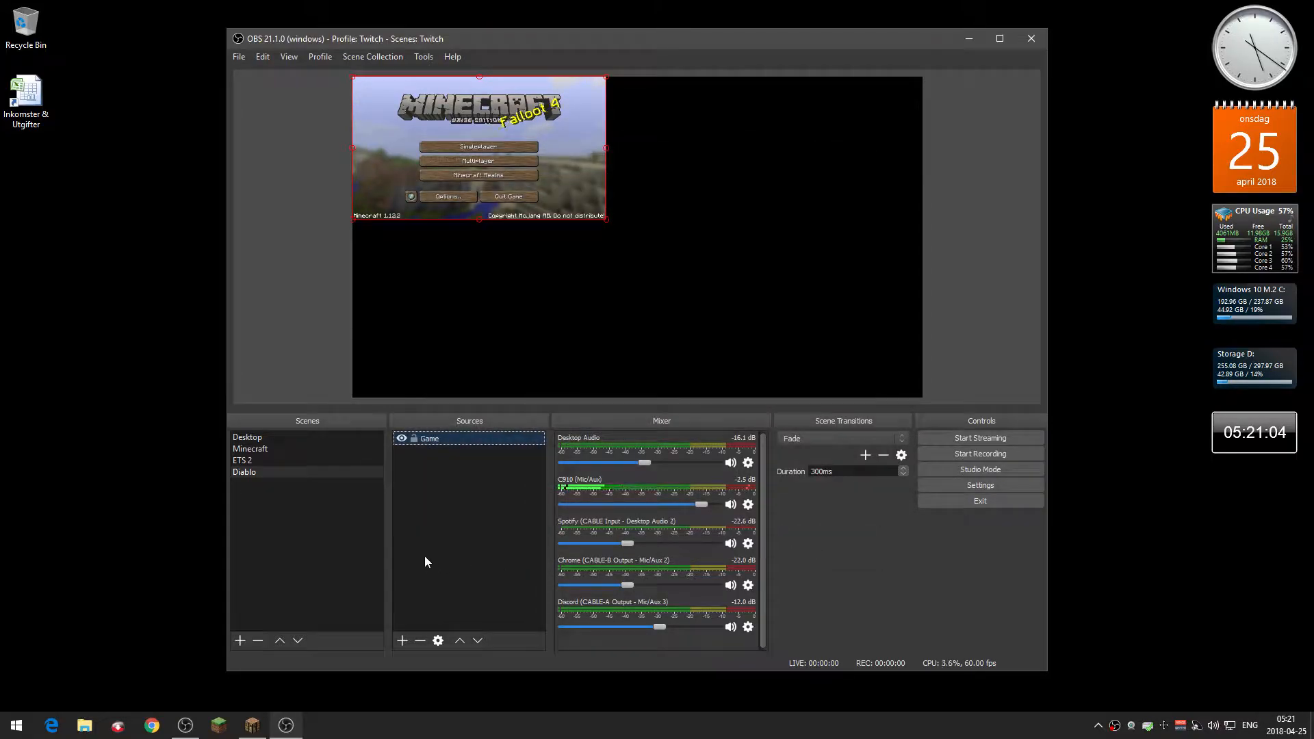
Step: Move the small game capture to the middle of the canvas and fit it to the screen
{"action": "left_click_drag", "start_coordinate": [555, 148], "coordinate": [701, 224]}
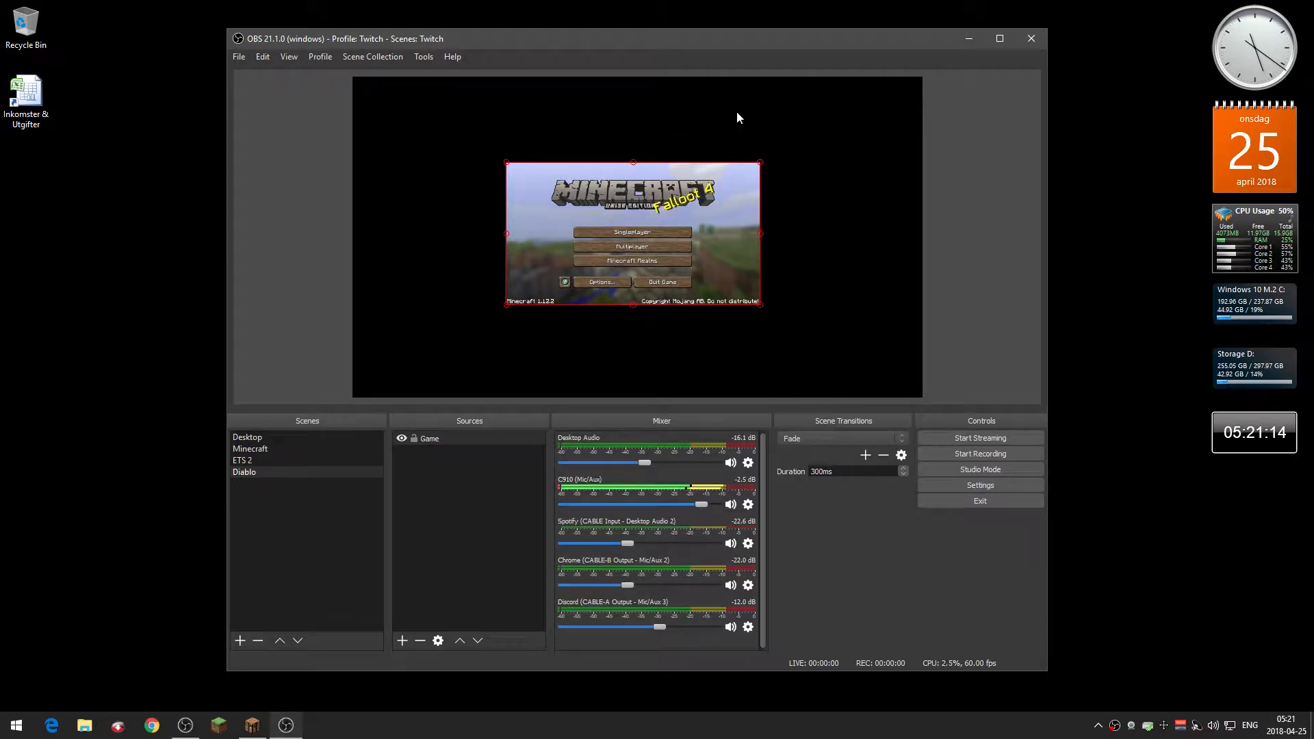
{"action": "right_click", "coordinate": [611, 221]}
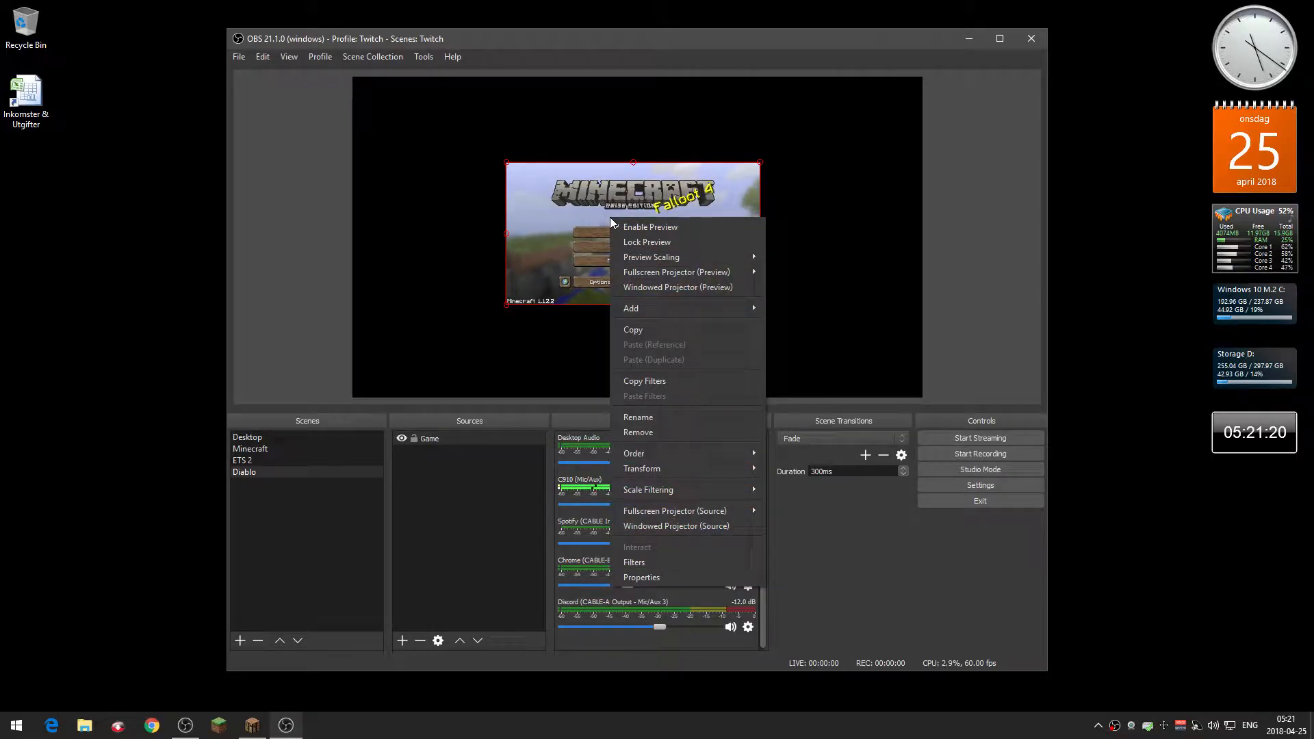
{"action": "mouse_move", "coordinate": [713, 461]}
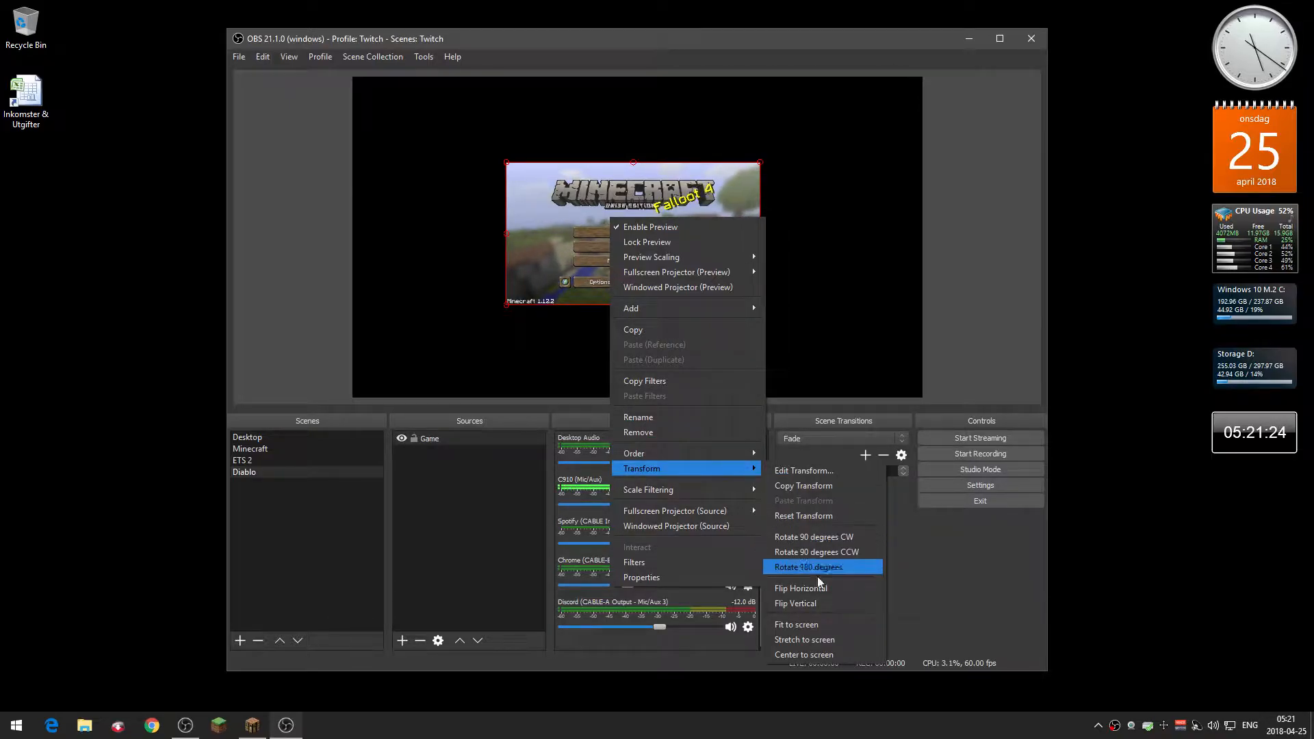
{"action": "left_click", "coordinate": [856, 623]}
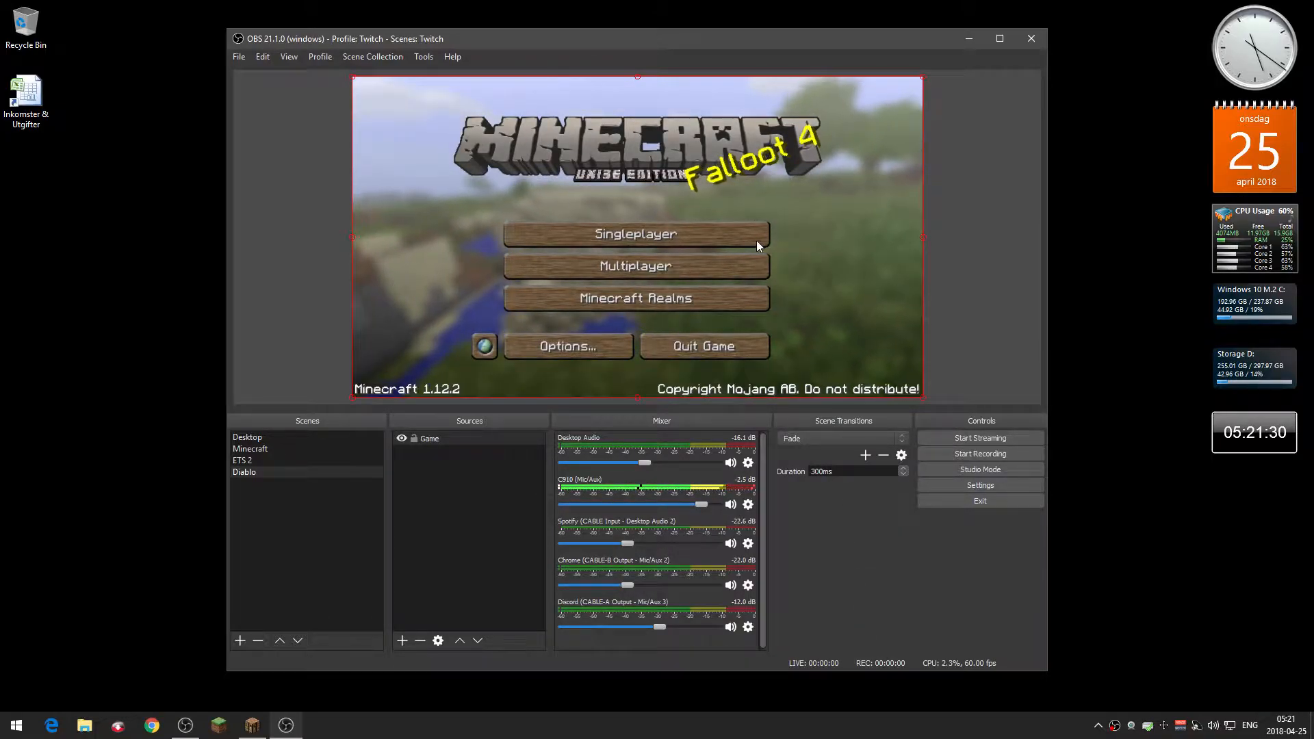
Step: Shrink the game capture from its upper-left corner, move it near the canvas center, and fit it to the screen again
{"action": "left_click_drag", "start_coordinate": [353, 77], "coordinate": [525, 176]}
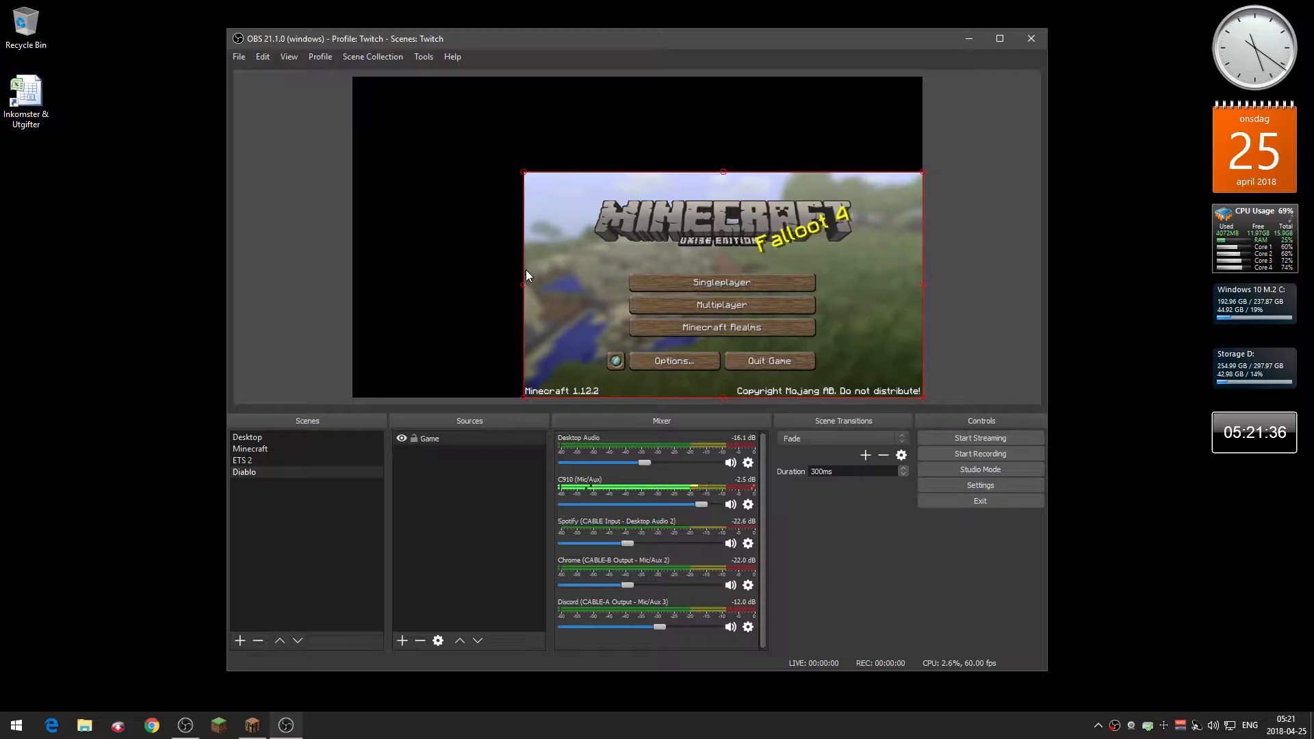
{"action": "left_click_drag", "start_coordinate": [524, 284], "coordinate": [528, 237]}
{"action": "left_click_drag", "start_coordinate": [689, 256], "coordinate": [605, 179]}
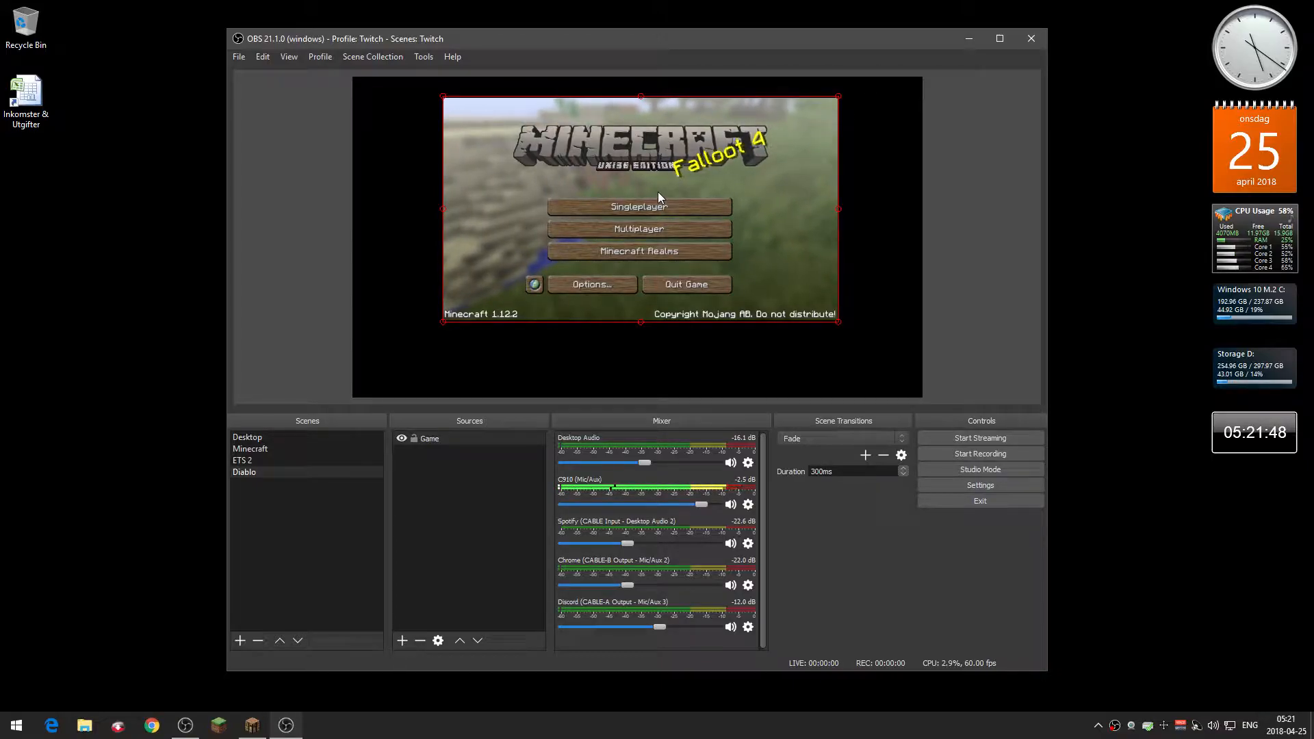
{"action": "right_click", "coordinate": [610, 169]}
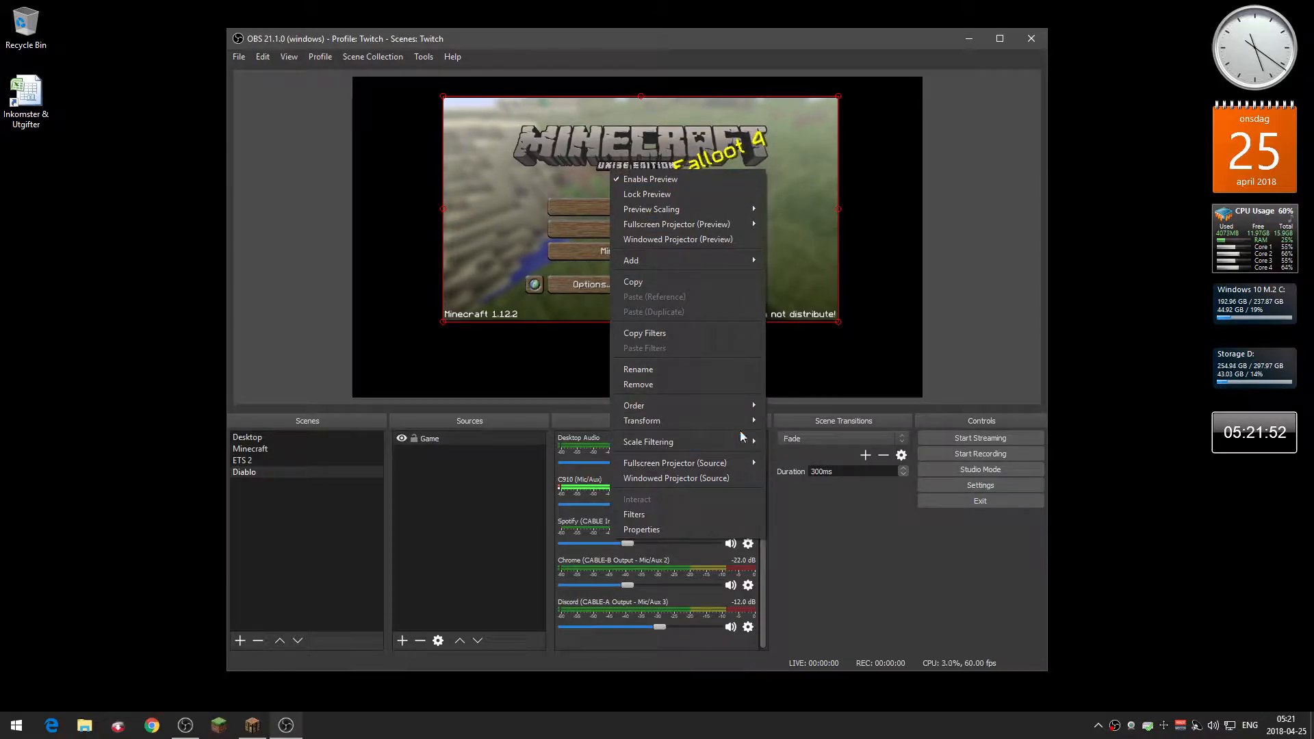
{"action": "mouse_move", "coordinate": [737, 422]}
{"action": "left_click", "coordinate": [831, 576]}
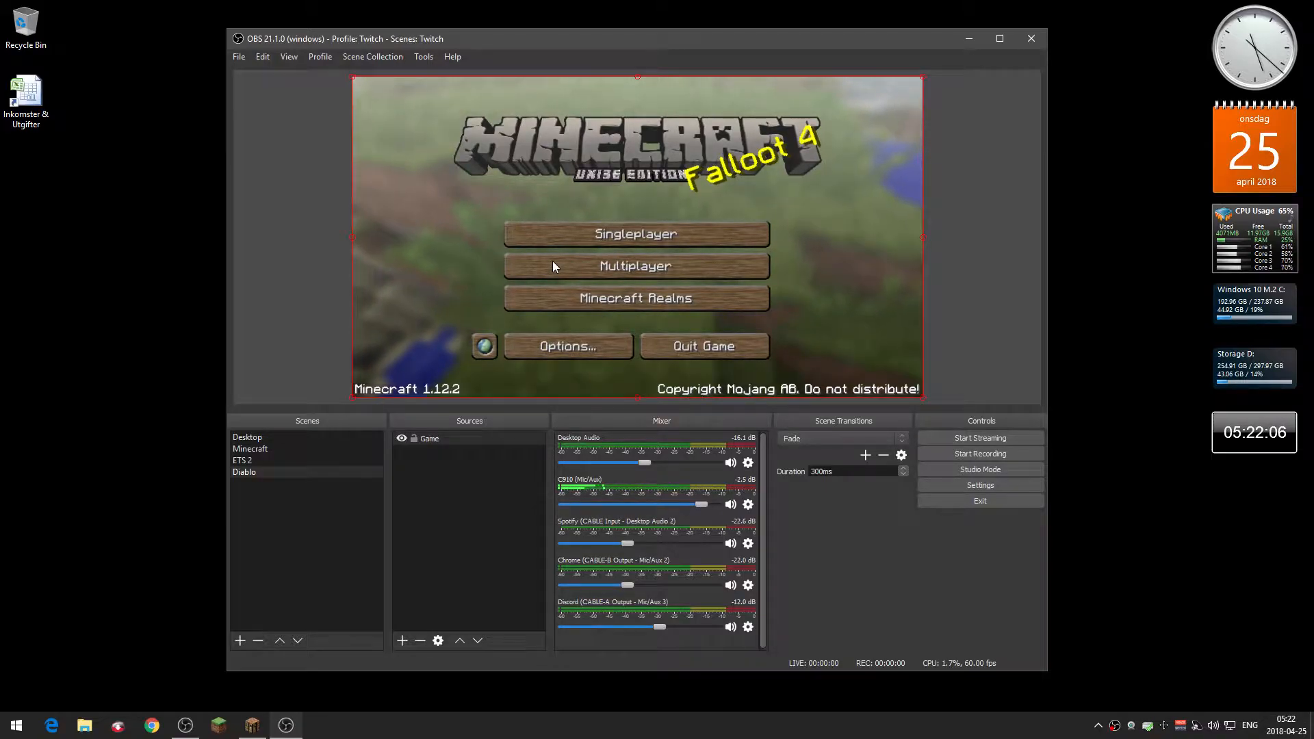
Step: Remove the Game source from the Diablo scene
{"action": "left_click", "coordinate": [429, 439]}
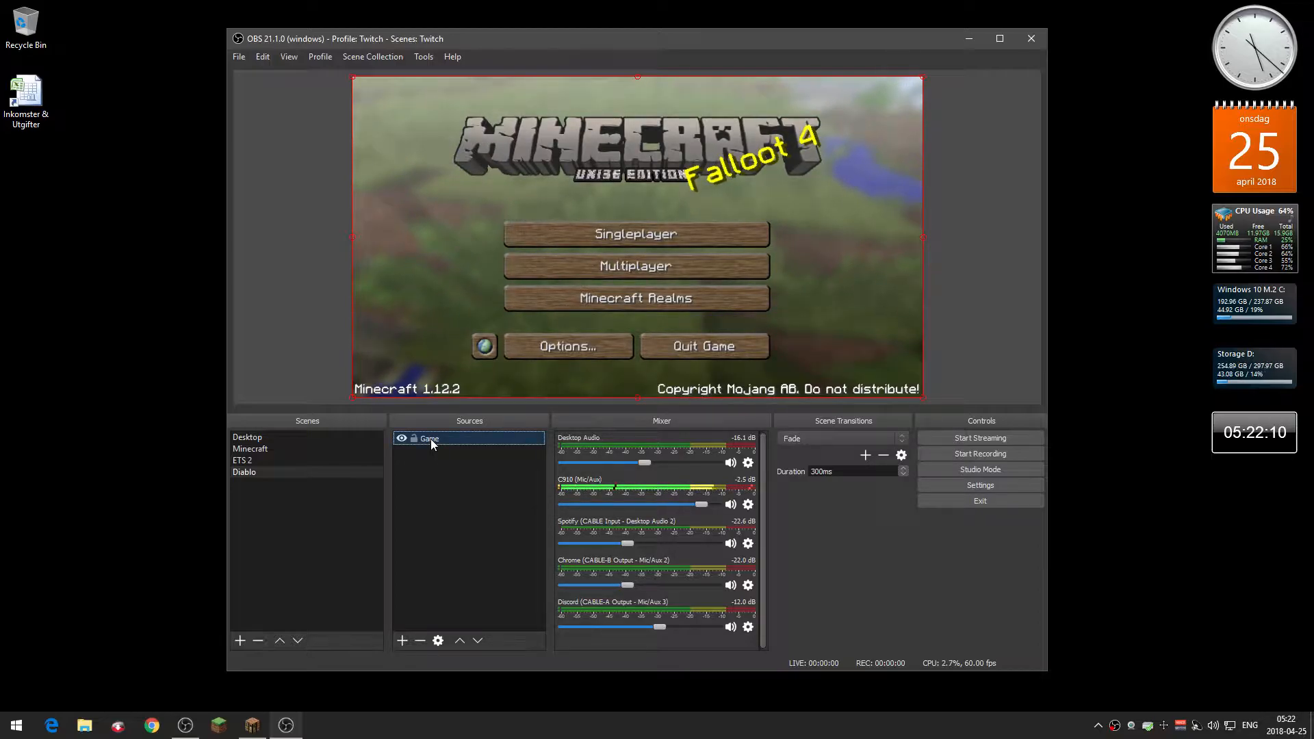
{"action": "key", "text": "Delete"}
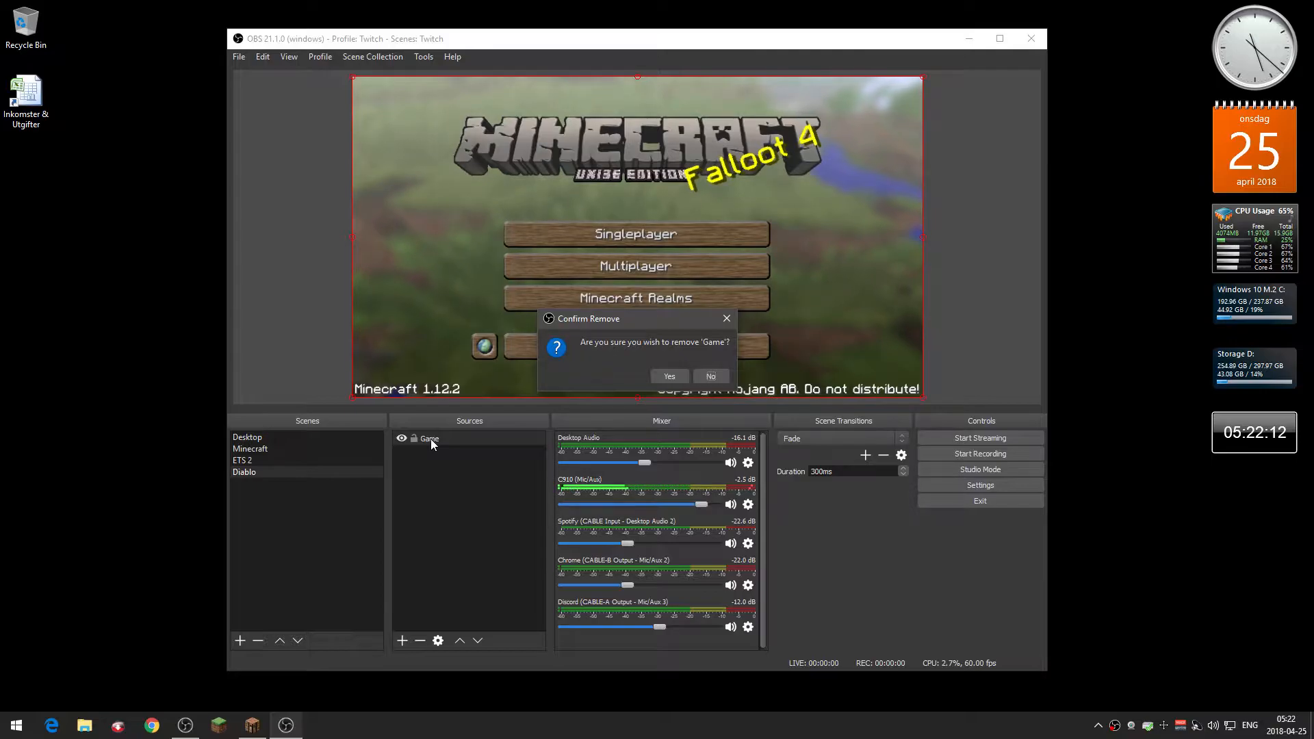
{"action": "left_click", "coordinate": [671, 376]}
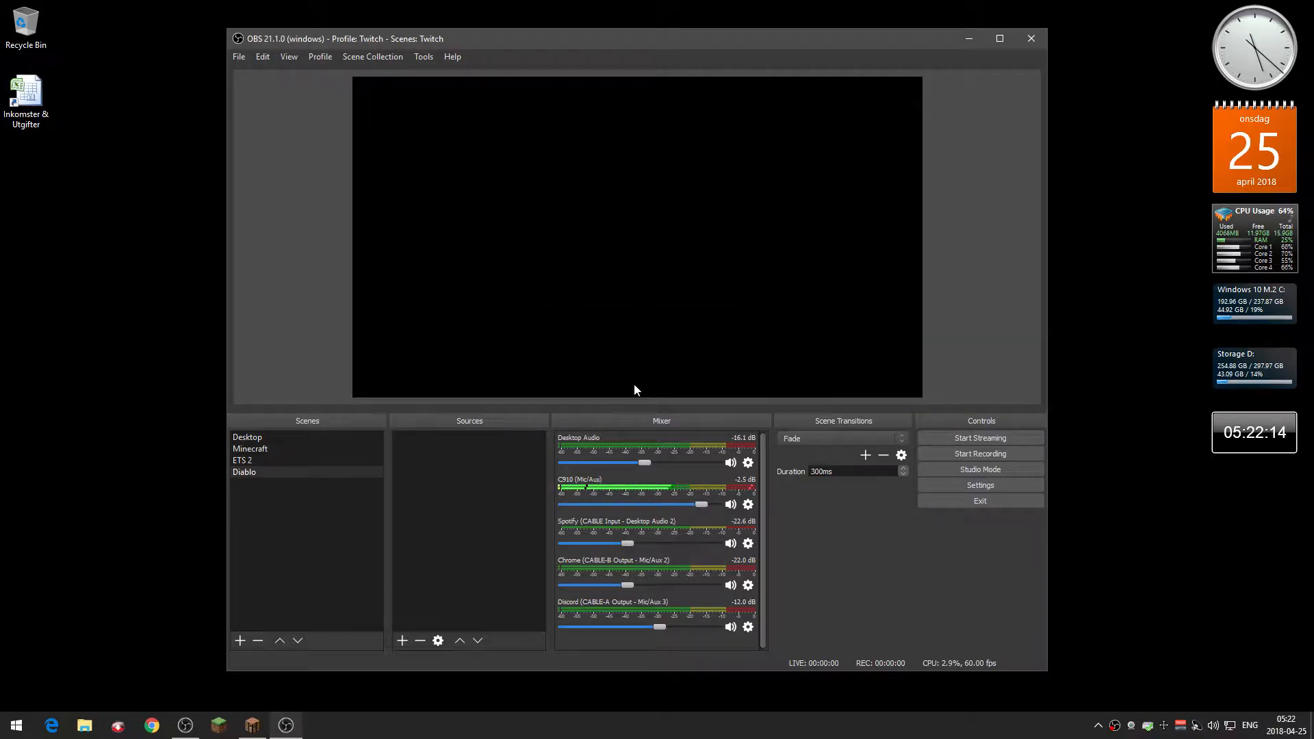
Step: Switch to the Minecraft window and open the Sizer configuration
{"action": "left_click", "coordinate": [284, 727]}
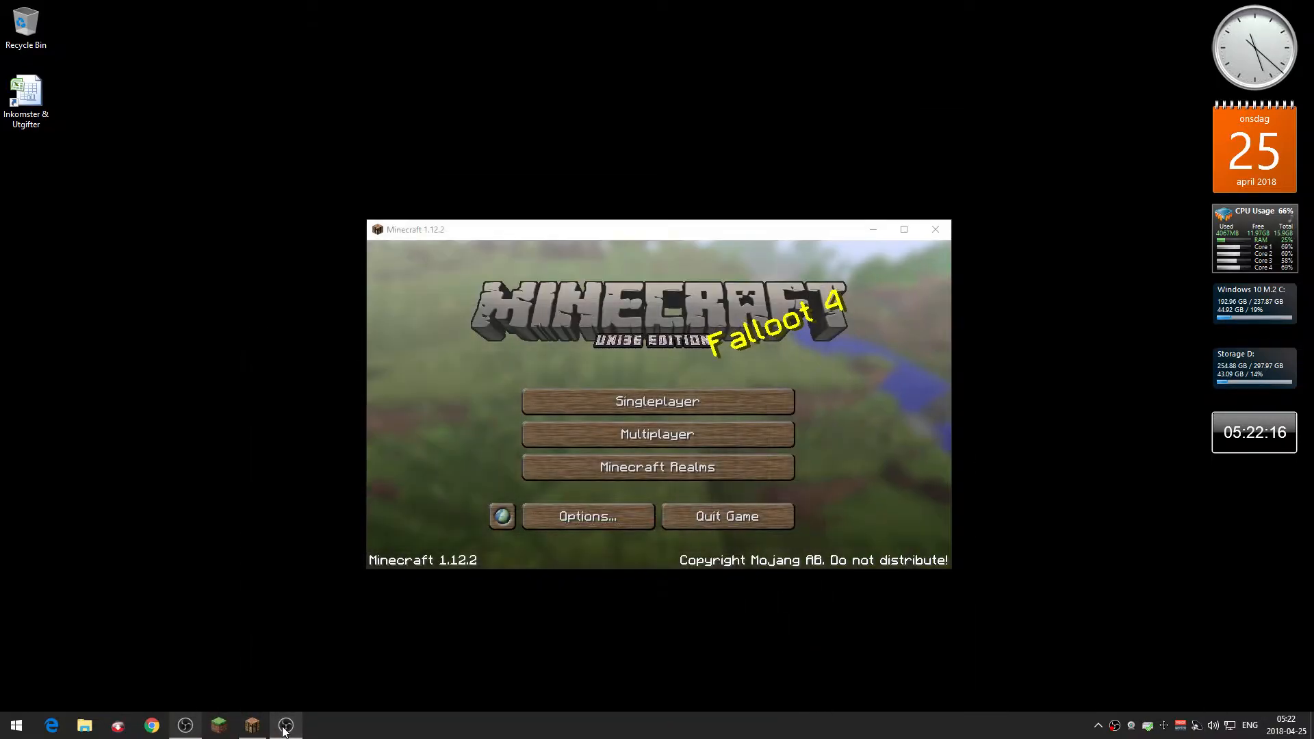
{"action": "left_click", "coordinate": [639, 229]}
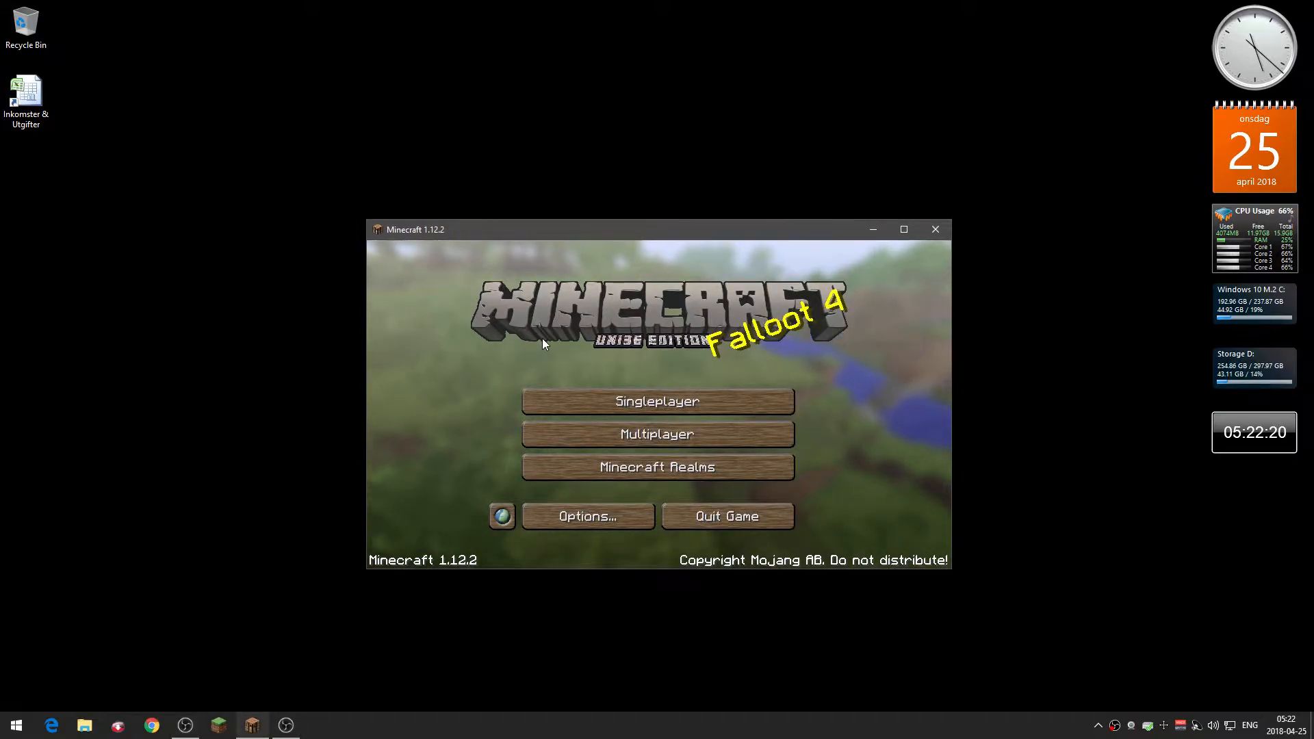
{"action": "right_click", "coordinate": [1167, 729]}
{"action": "left_click", "coordinate": [1194, 696]}
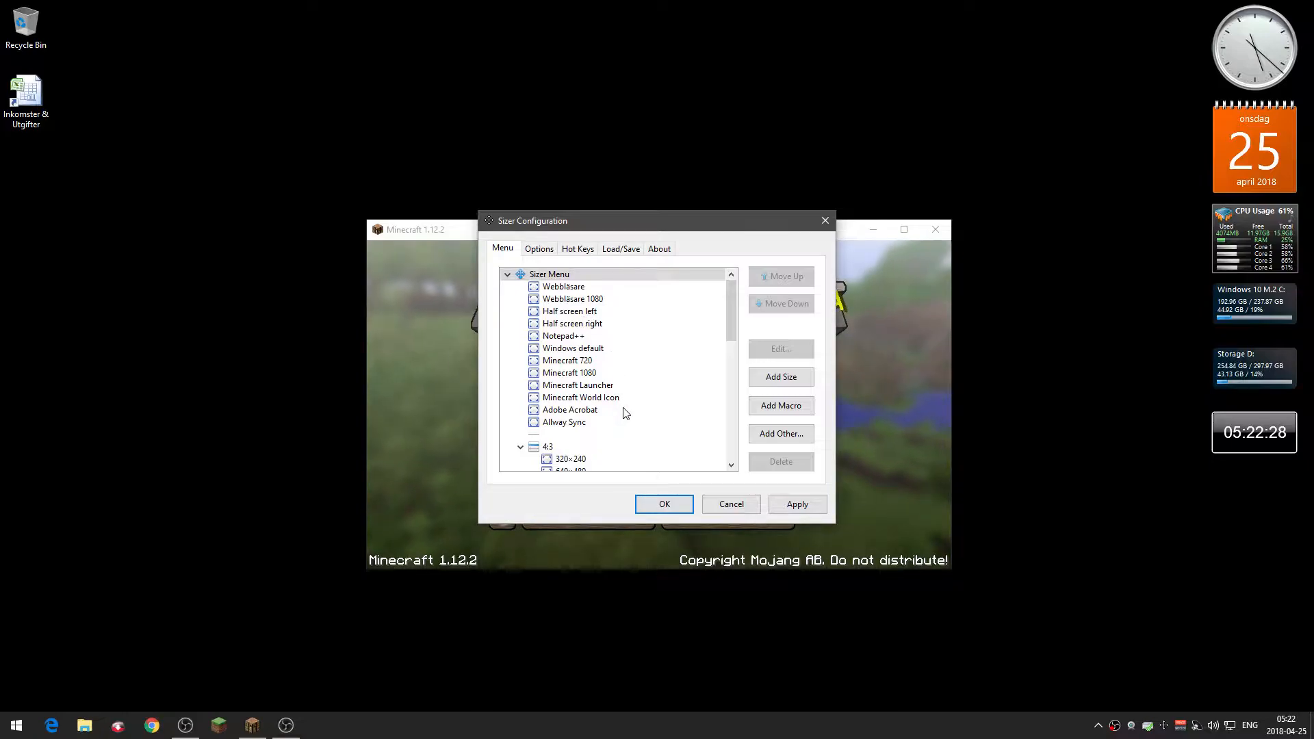
Step: Examine the width and height of the Minecraft 720 size entry and close the Sizer configuration without changes
{"action": "left_click", "coordinate": [585, 361]}
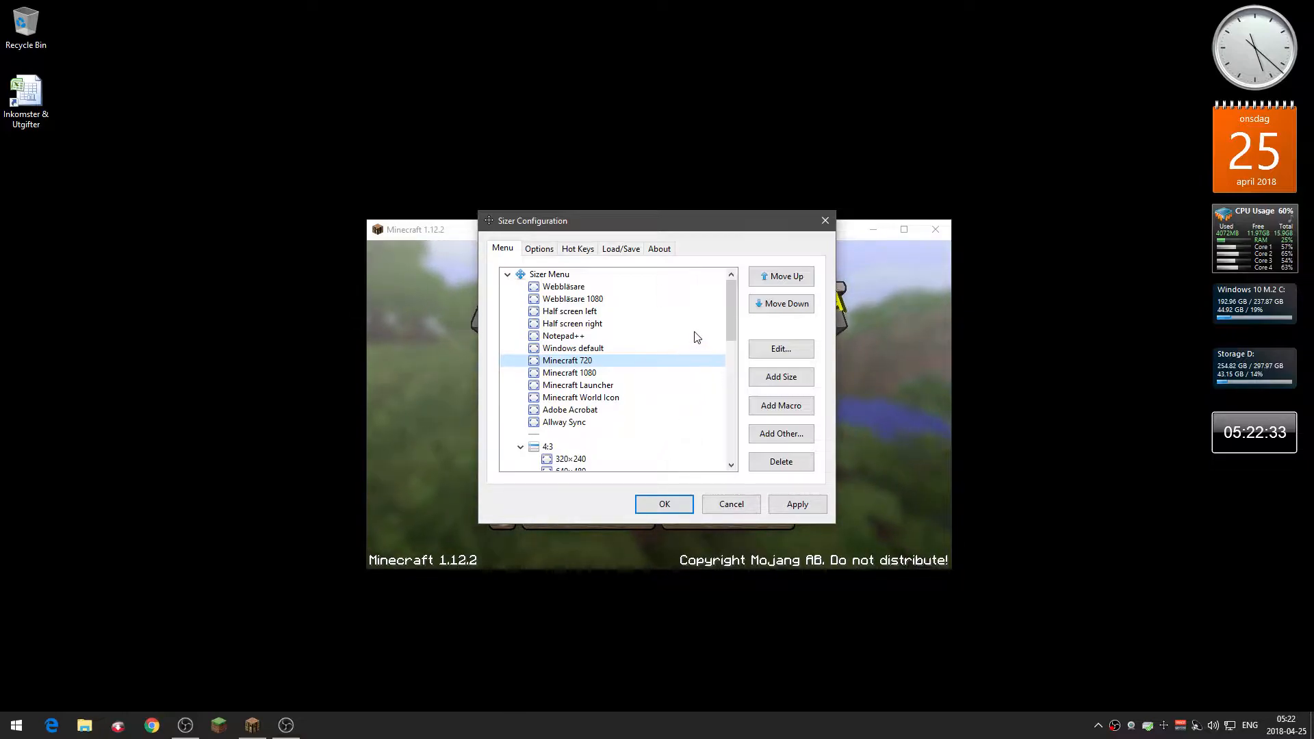
{"action": "left_click_drag", "start_coordinate": [657, 220], "coordinate": [650, 273]}
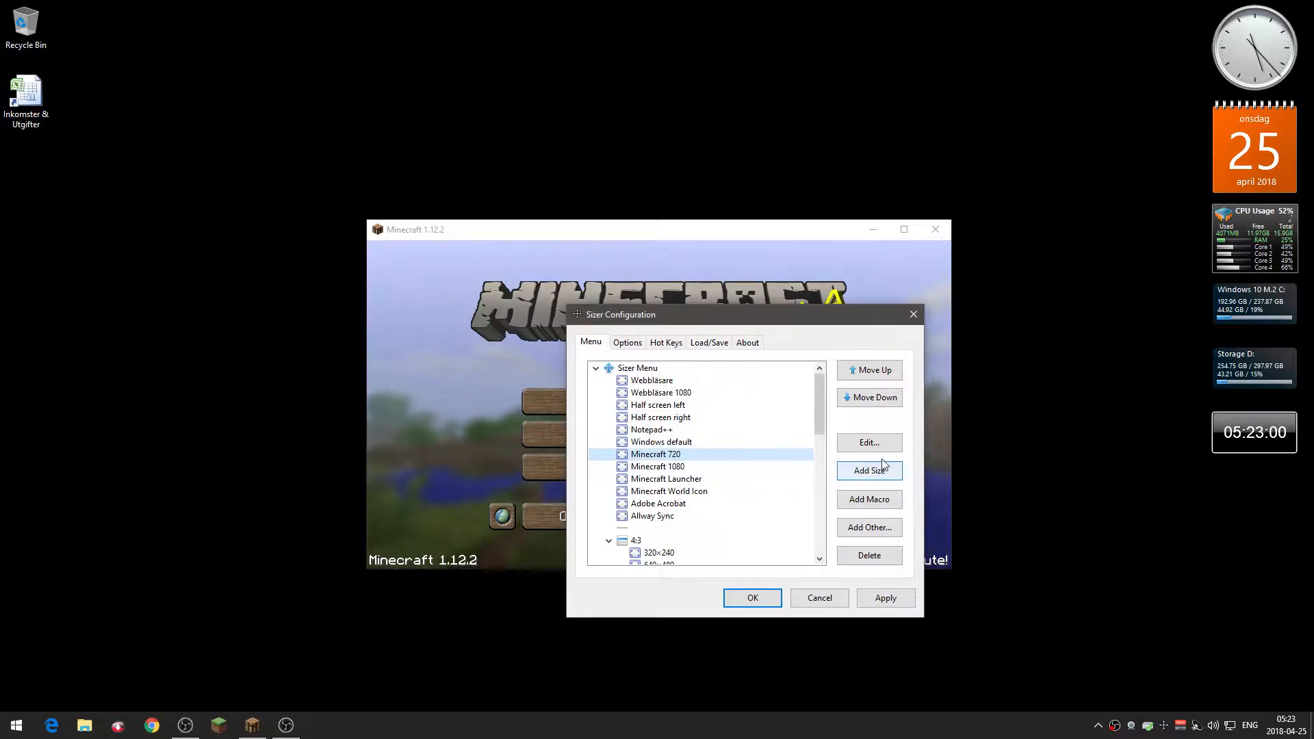
{"action": "left_click", "coordinate": [870, 444]}
{"action": "left_click", "coordinate": [694, 394]}
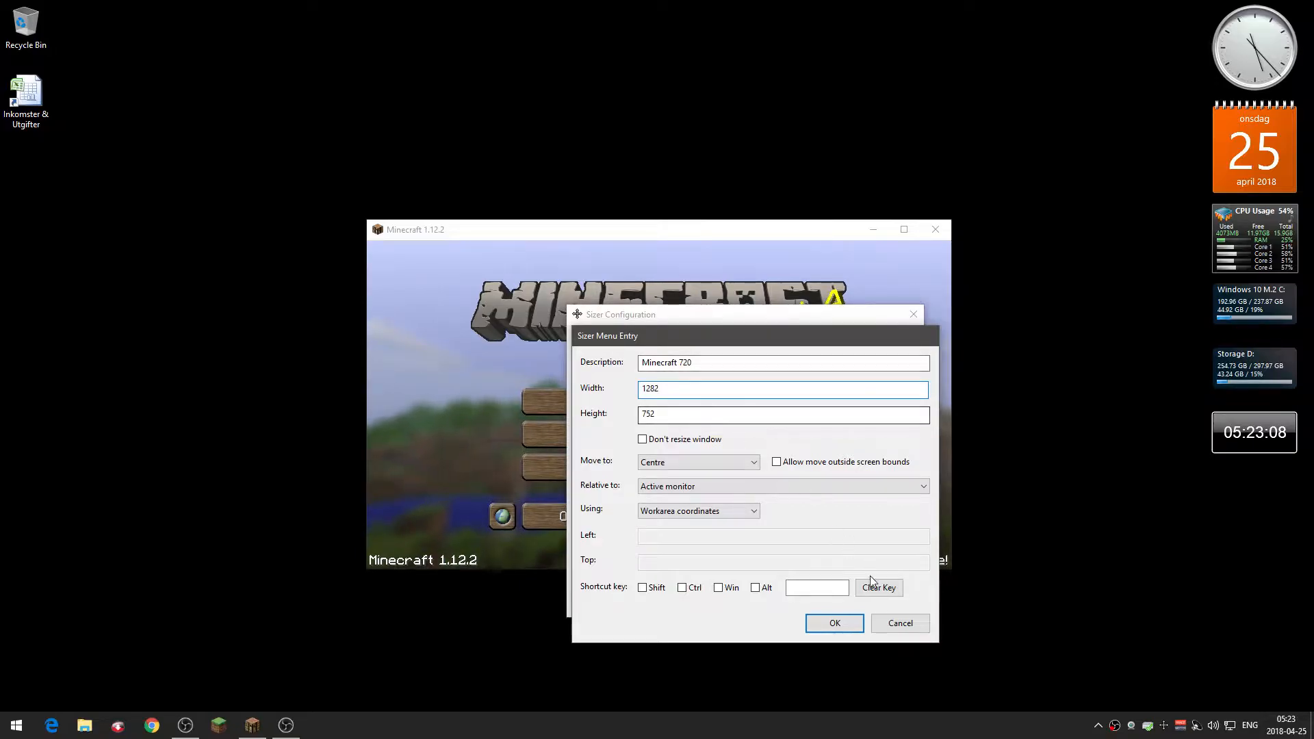
{"action": "left_click", "coordinate": [889, 623]}
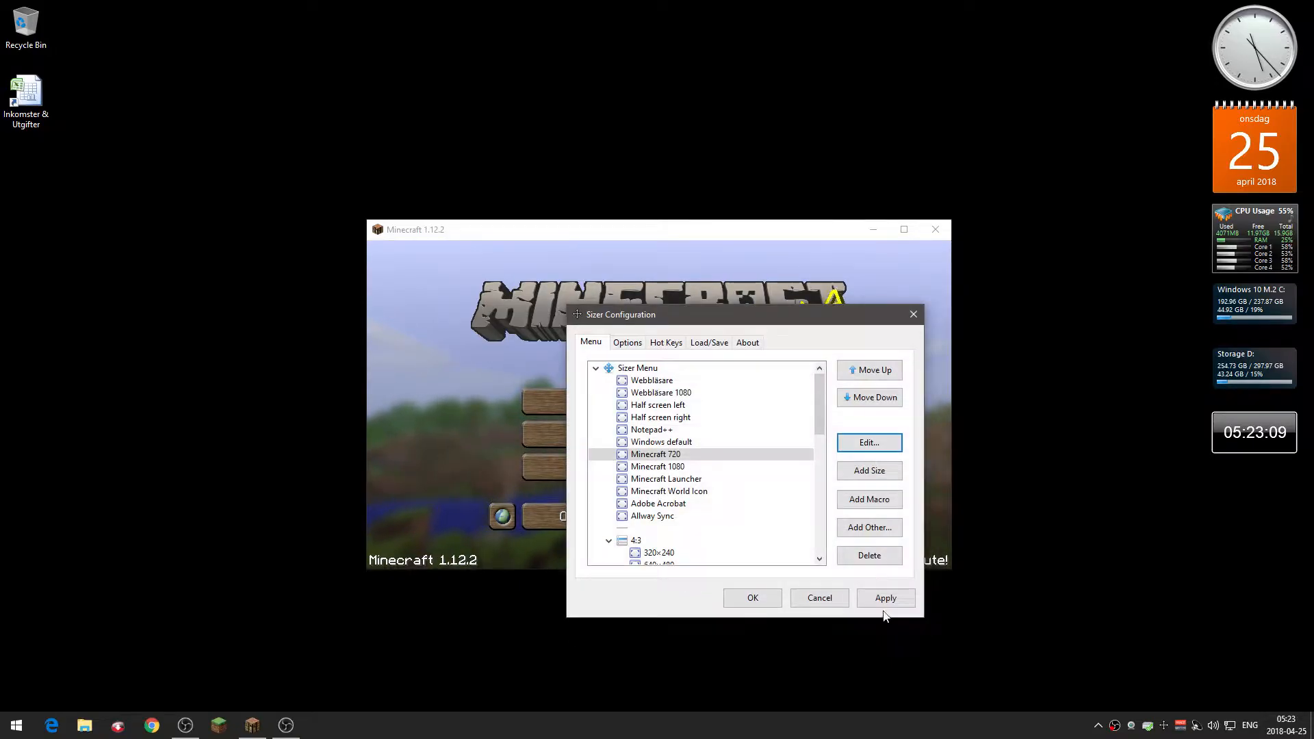
{"action": "left_click", "coordinate": [819, 598]}
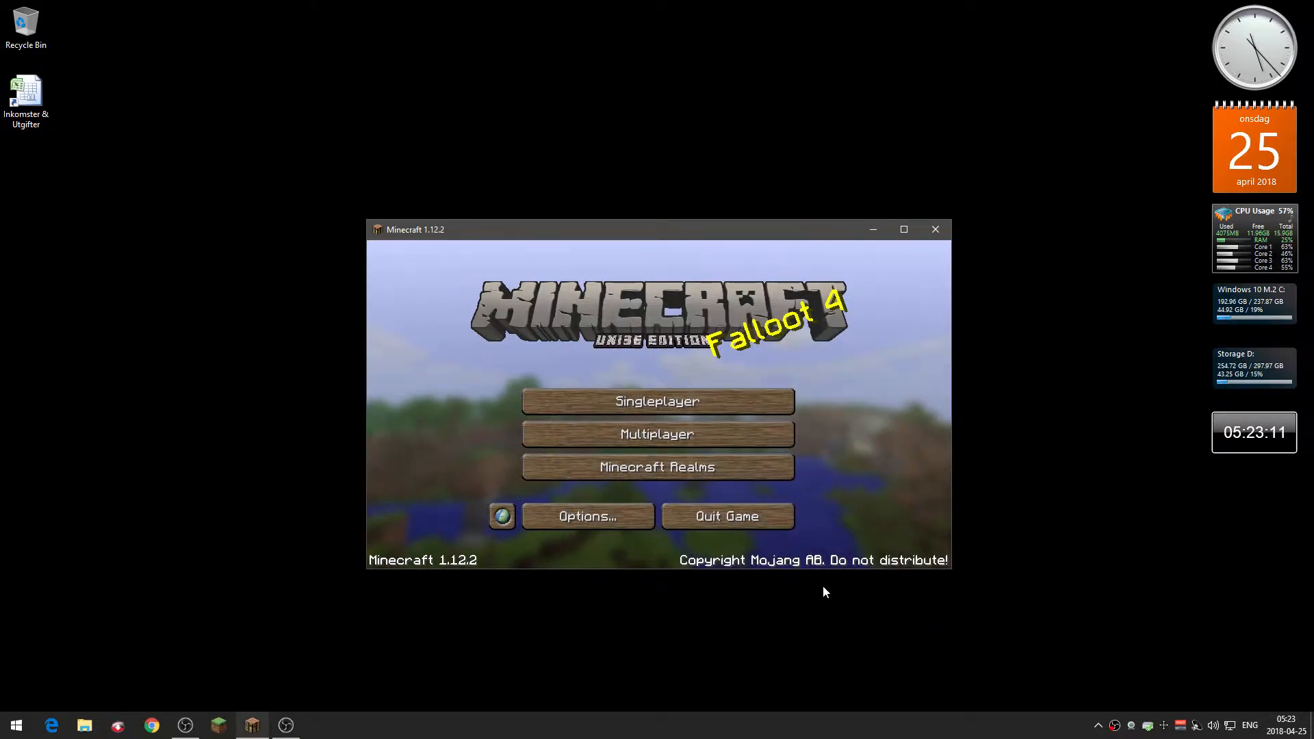
Step: Resize the Minecraft window with the Minecraft 720 Sizer preset and switch back to OBS
{"action": "right_click", "coordinate": [721, 220]}
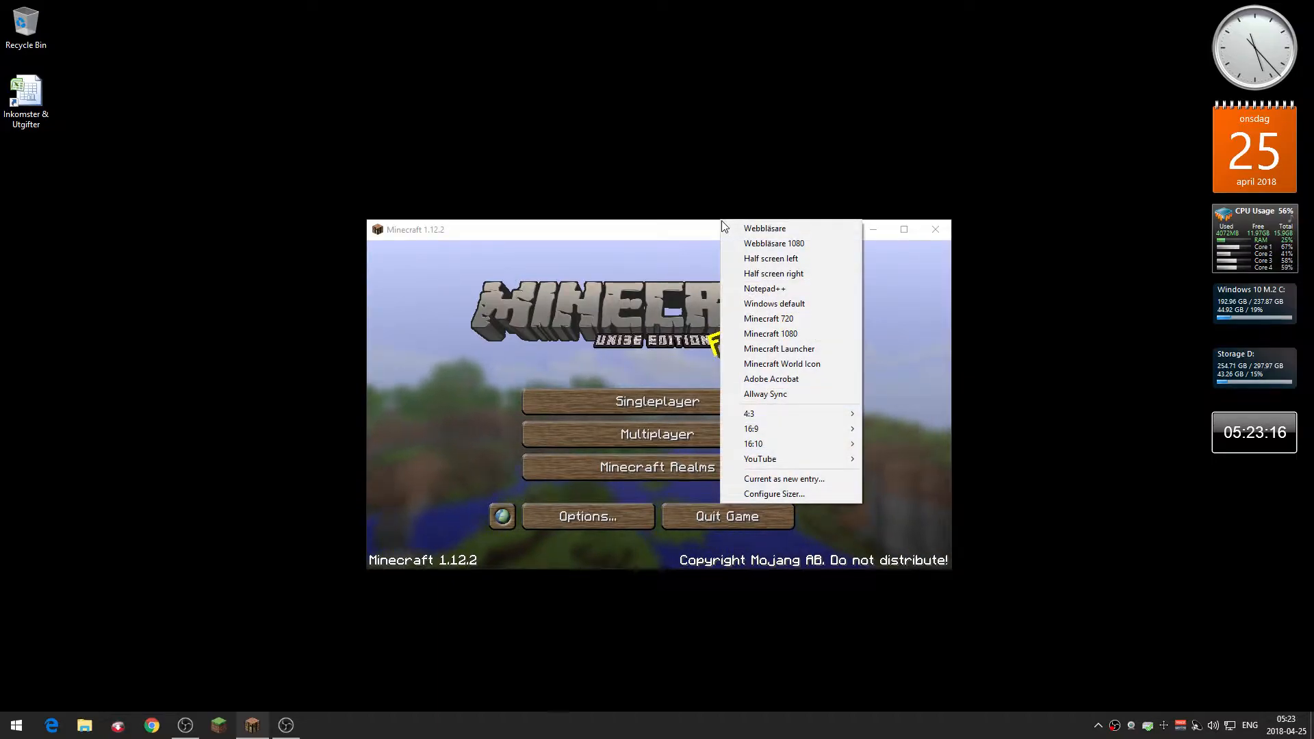
{"action": "left_click", "coordinate": [827, 321]}
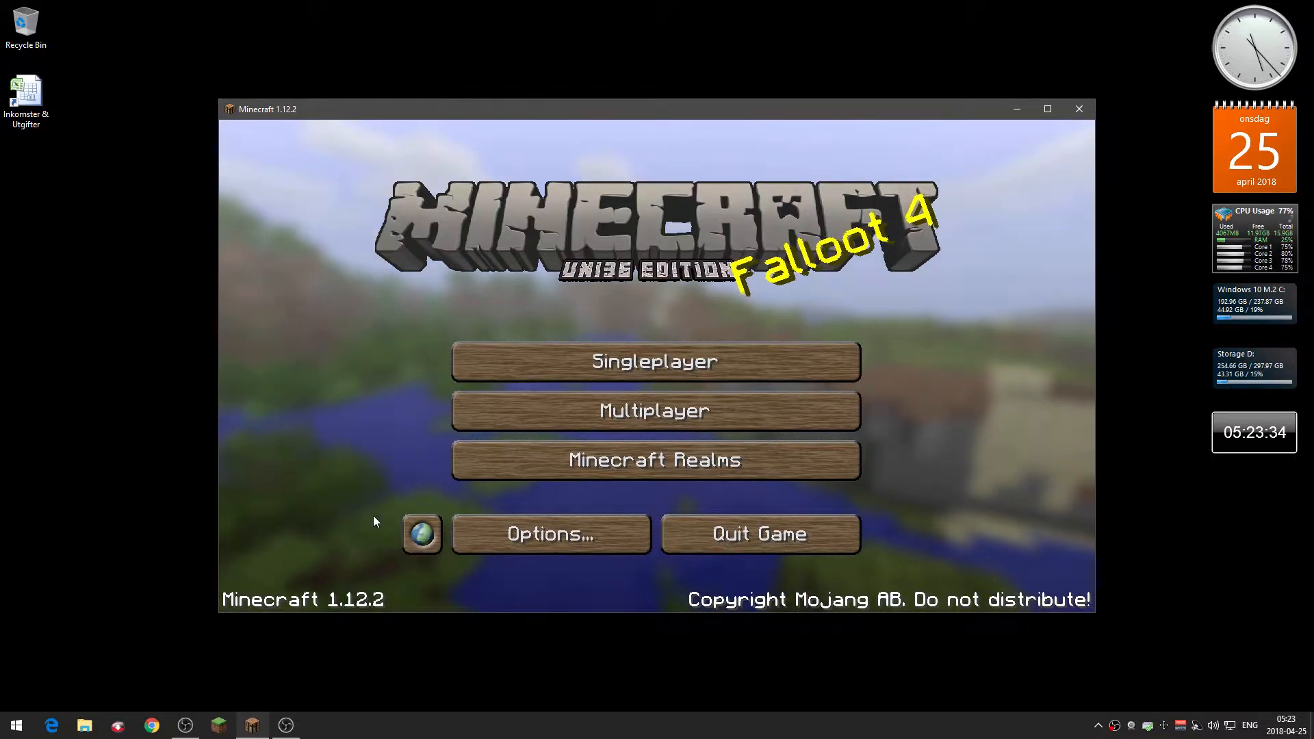
{"action": "left_click", "coordinate": [287, 727]}
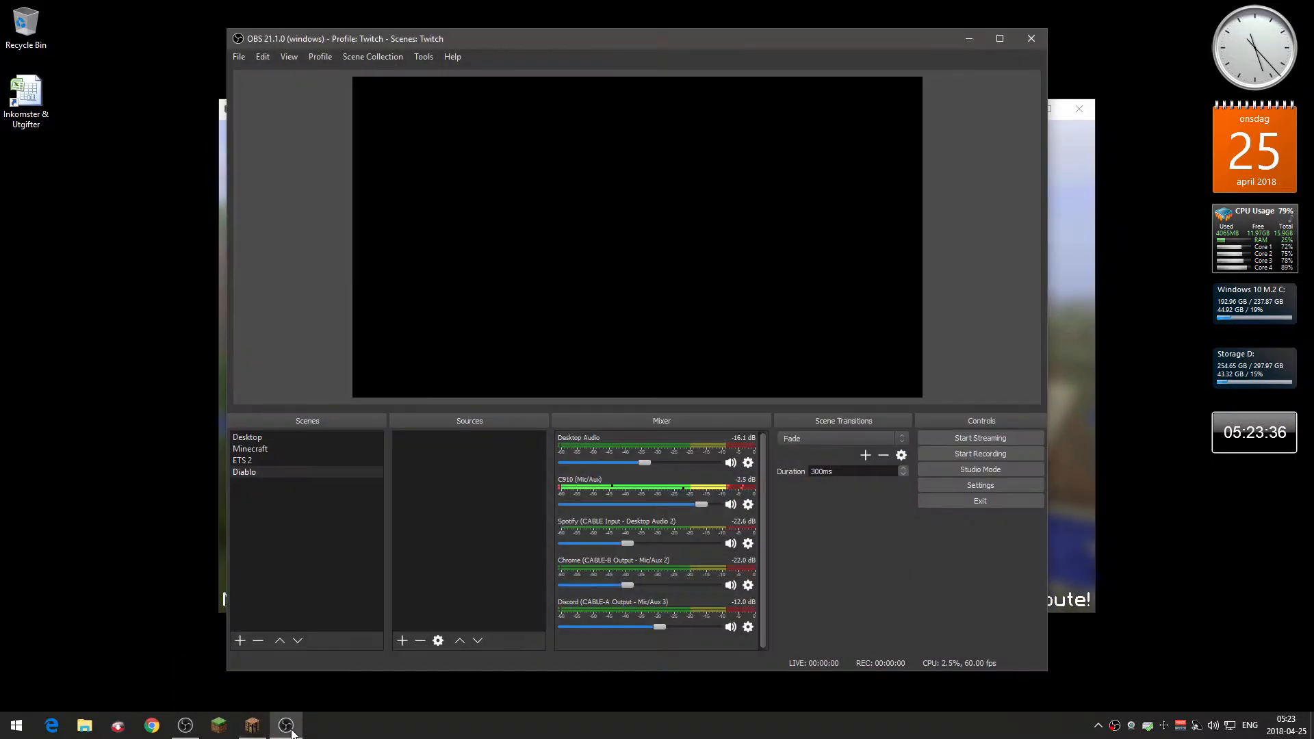
Step: Add a new Game Capture source named Game to the empty Diablo scene
{"action": "right_click", "coordinate": [421, 504]}
{"action": "mouse_move", "coordinate": [437, 508]}
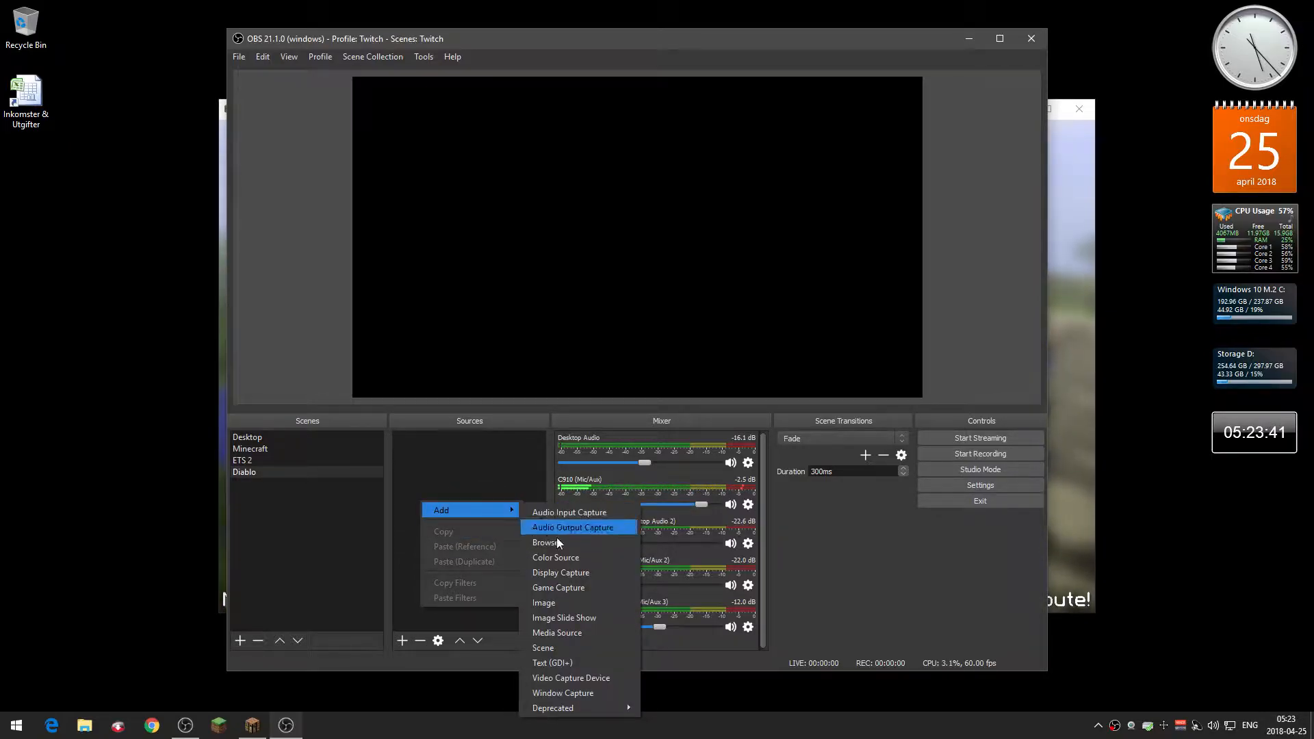
{"action": "left_click", "coordinate": [590, 589]}
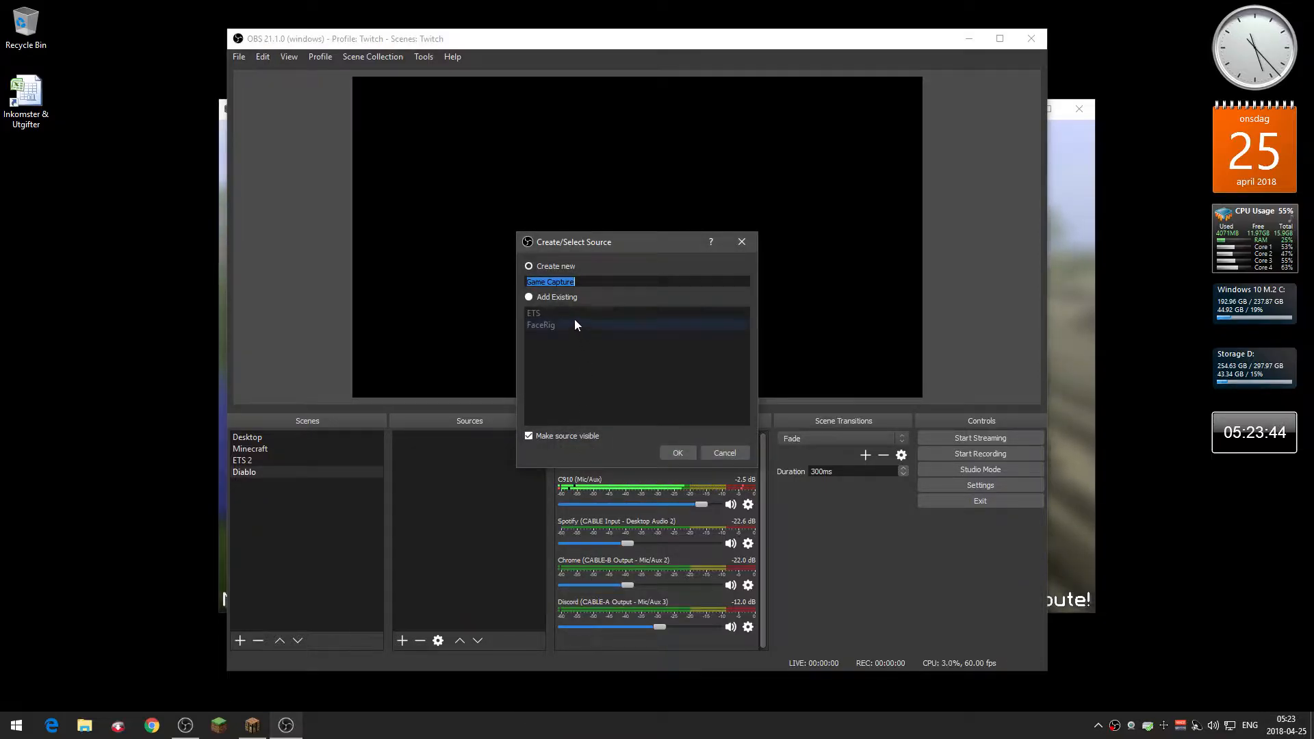
{"action": "type", "text": "Game"}
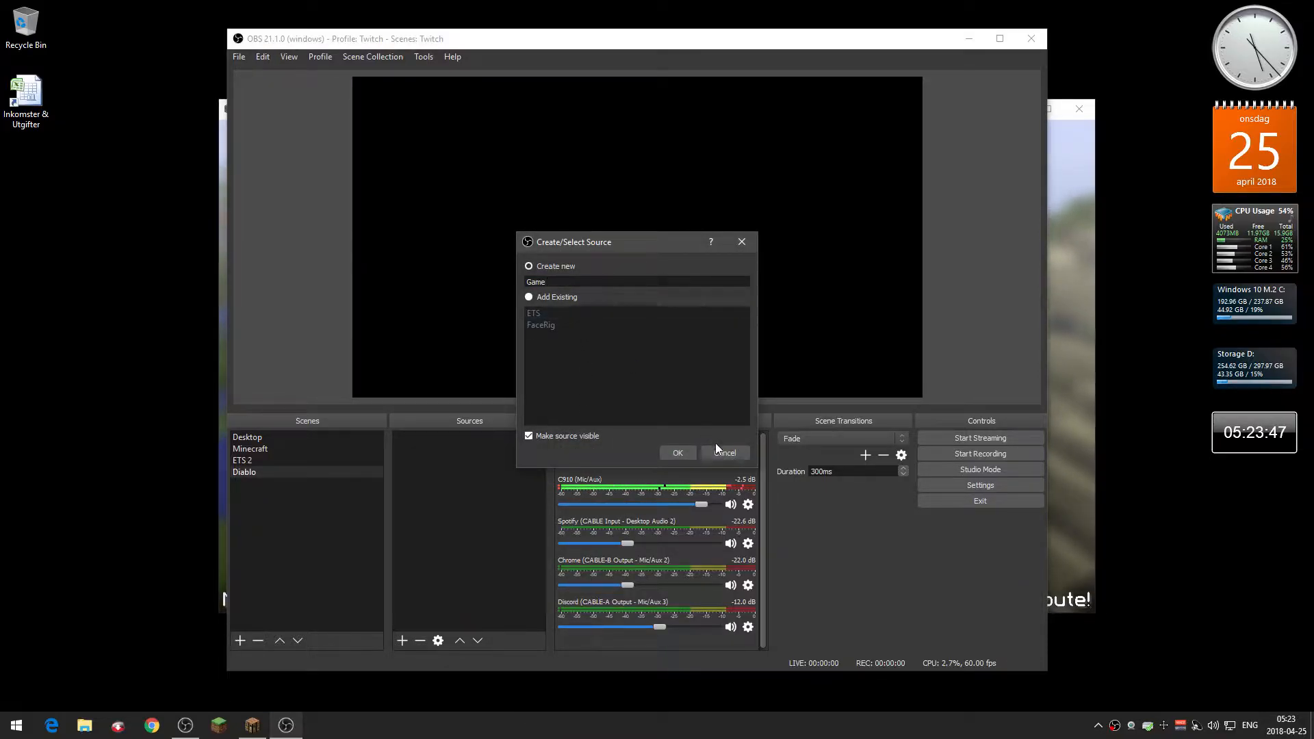
{"action": "left_click", "coordinate": [680, 450]}
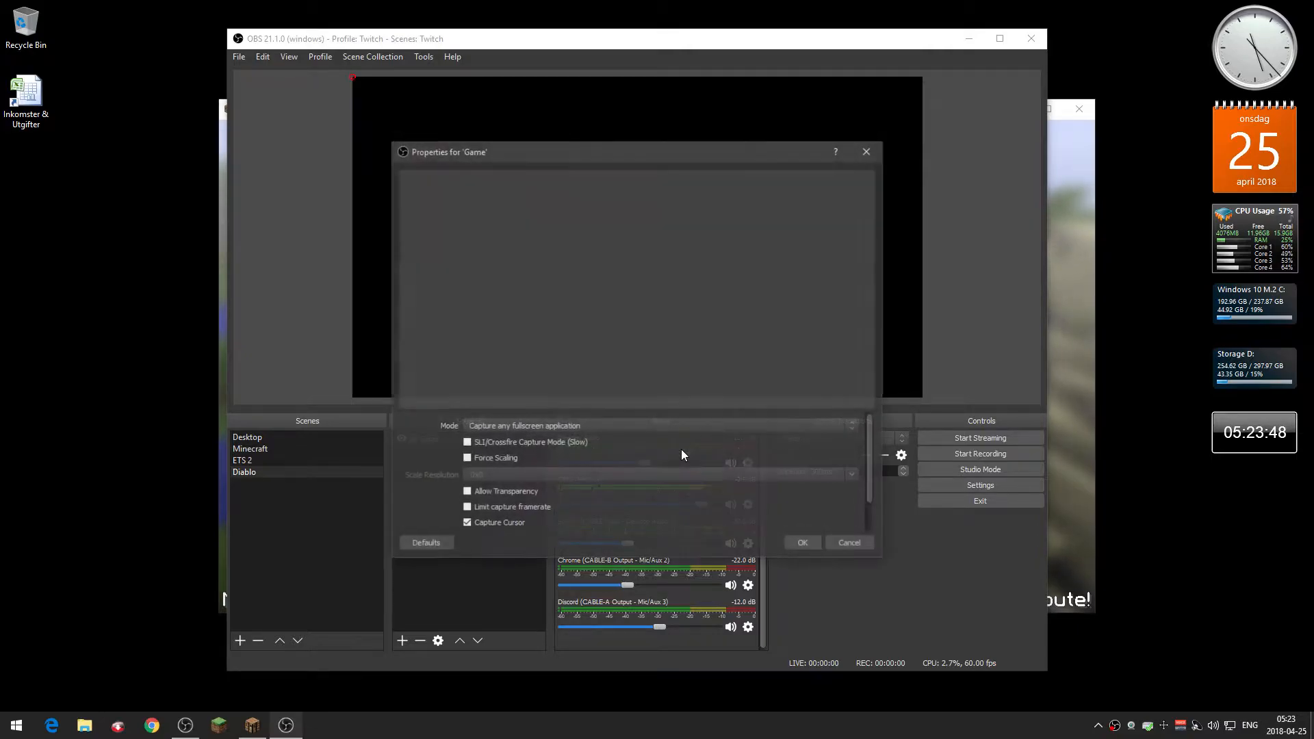
Step: Make the new Game source capture the specific window [javaw.exe]: Minecraft 1.12.2 and accept the properties
{"action": "left_click", "coordinate": [579, 427]}
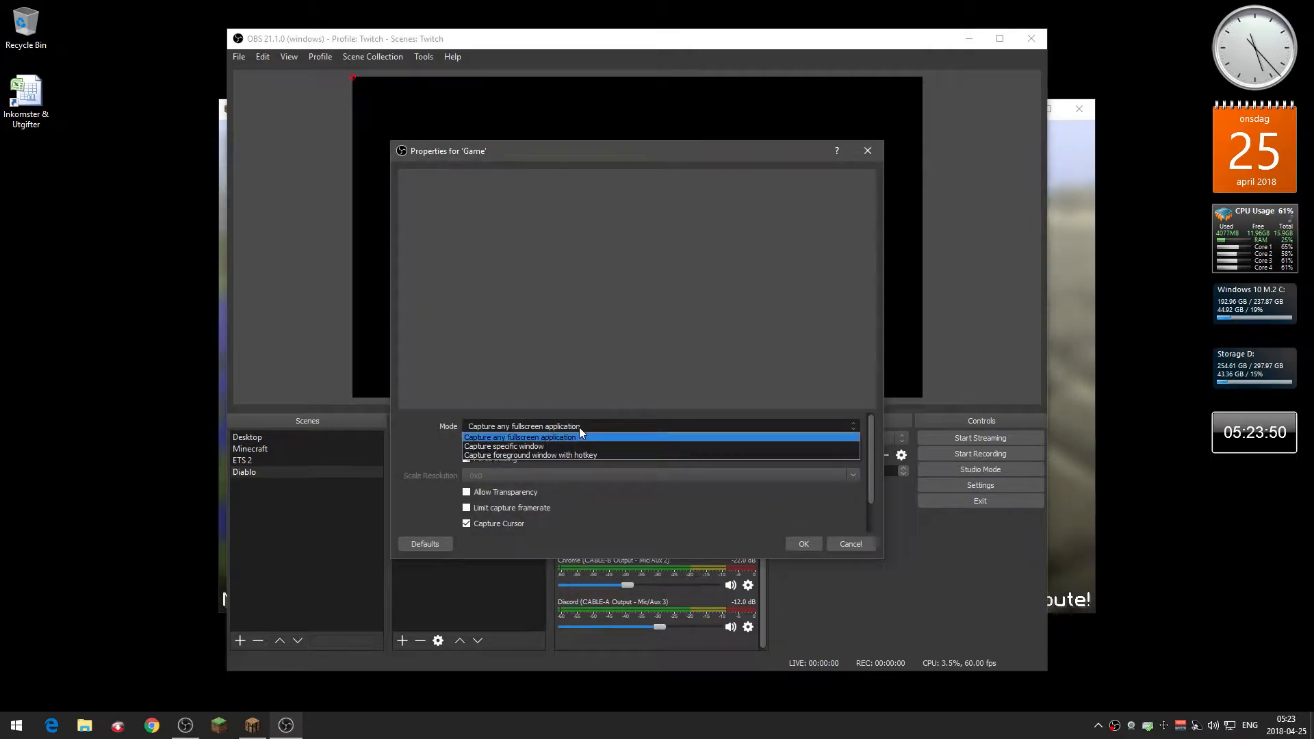
{"action": "left_click", "coordinate": [582, 443]}
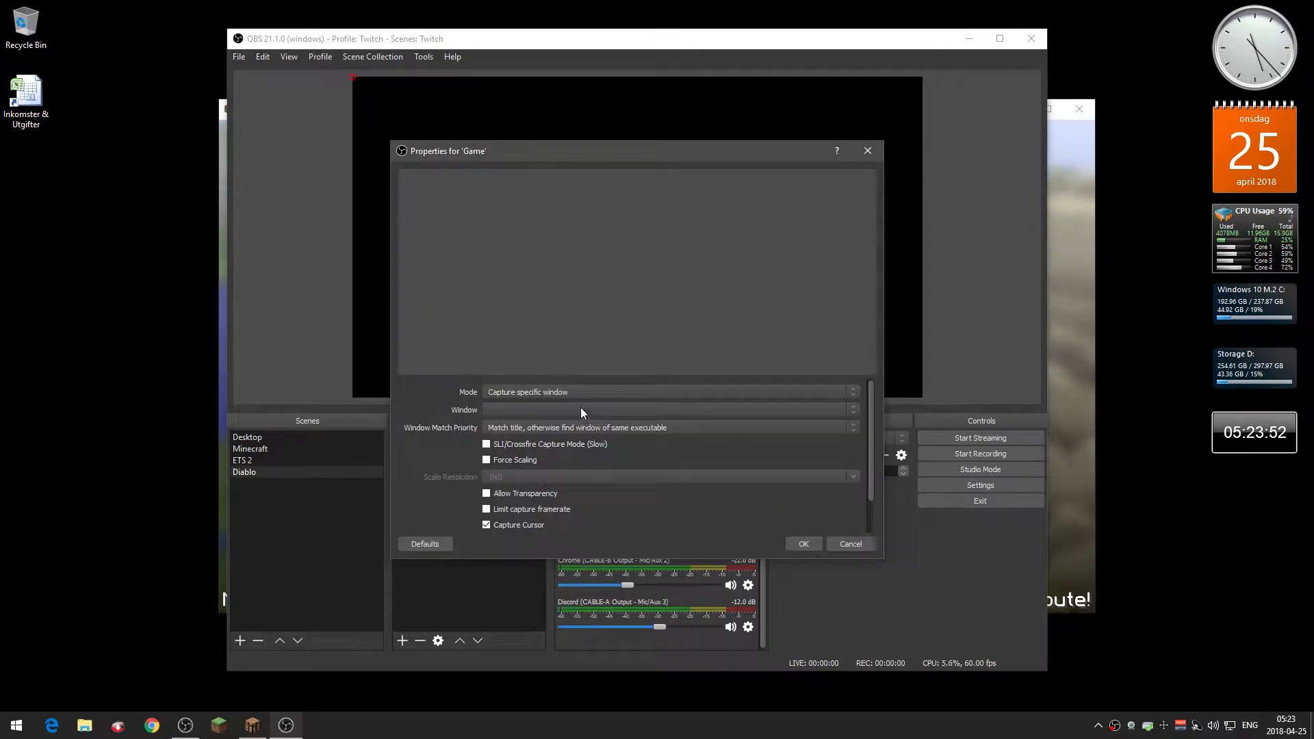
{"action": "left_click", "coordinate": [581, 409]}
{"action": "left_click", "coordinate": [606, 429]}
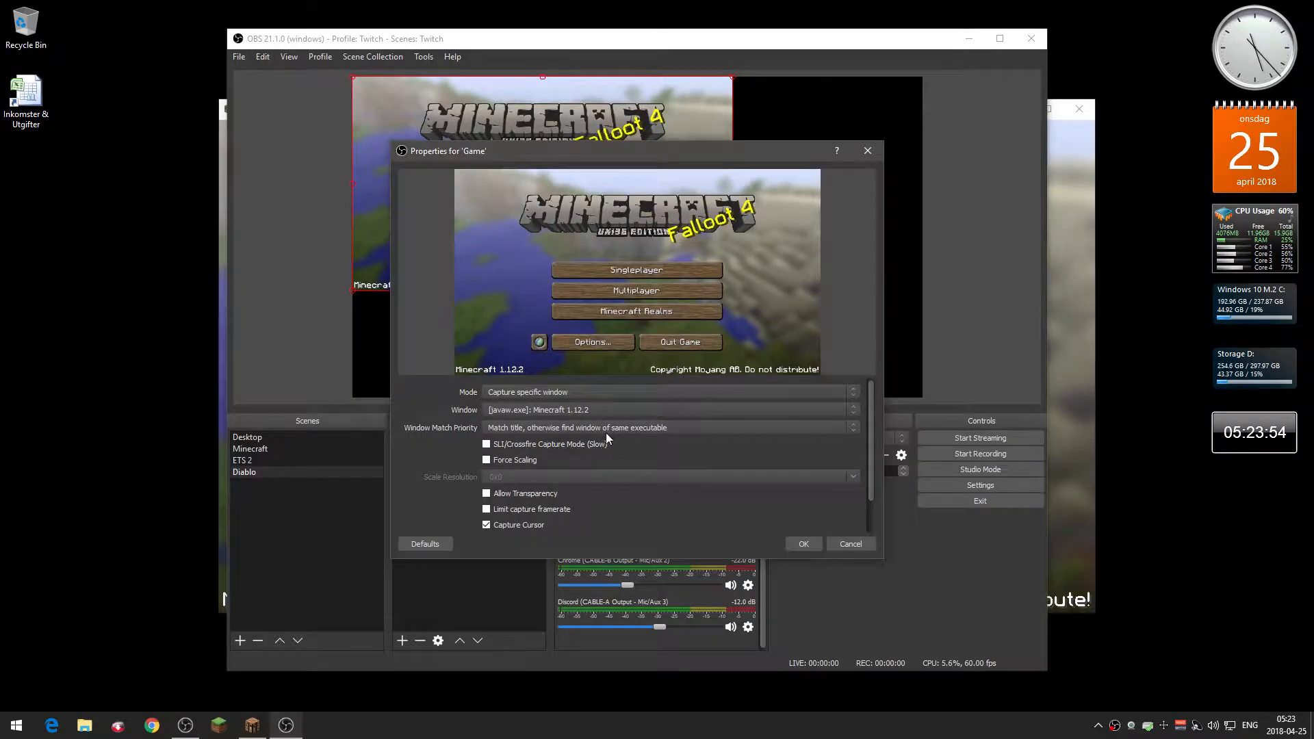
{"action": "left_click", "coordinate": [801, 542]}
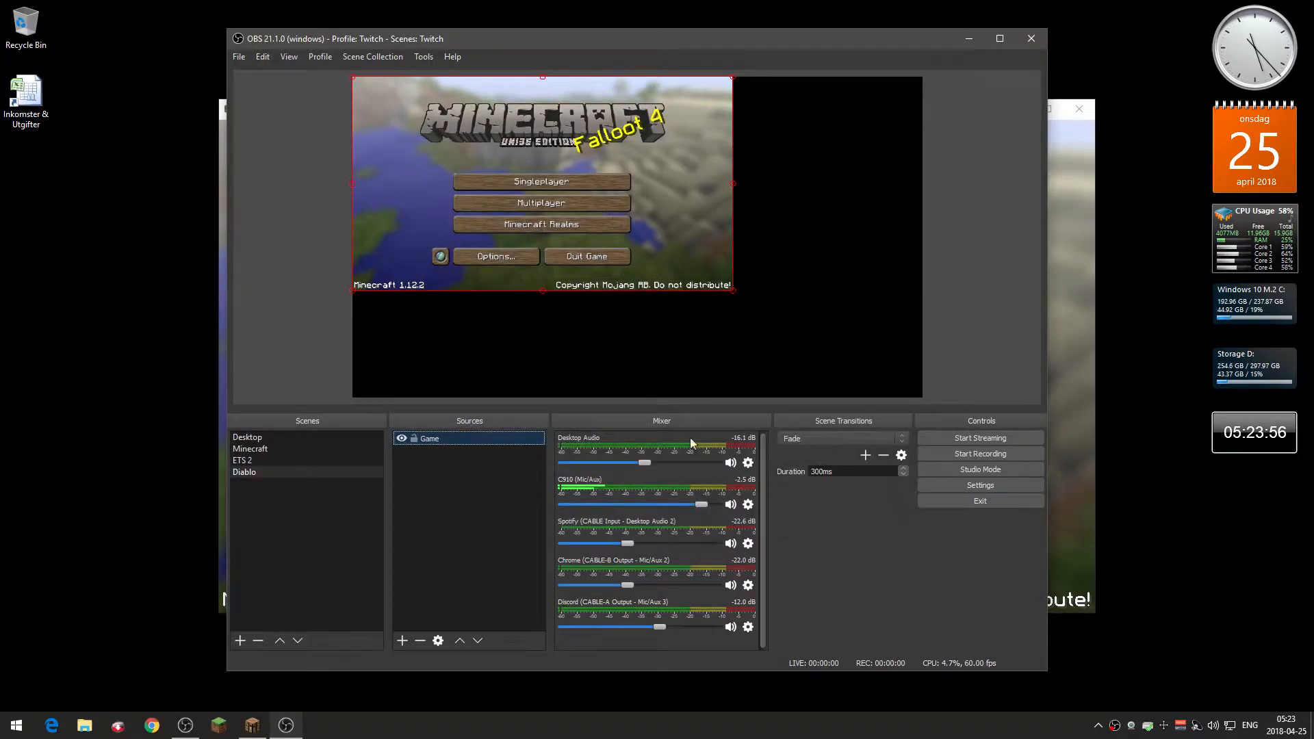
Step: Move the Game source back to the canvas's upper-left corner and enlarge it to fill the whole canvas
{"action": "left_click_drag", "start_coordinate": [585, 167], "coordinate": [696, 206]}
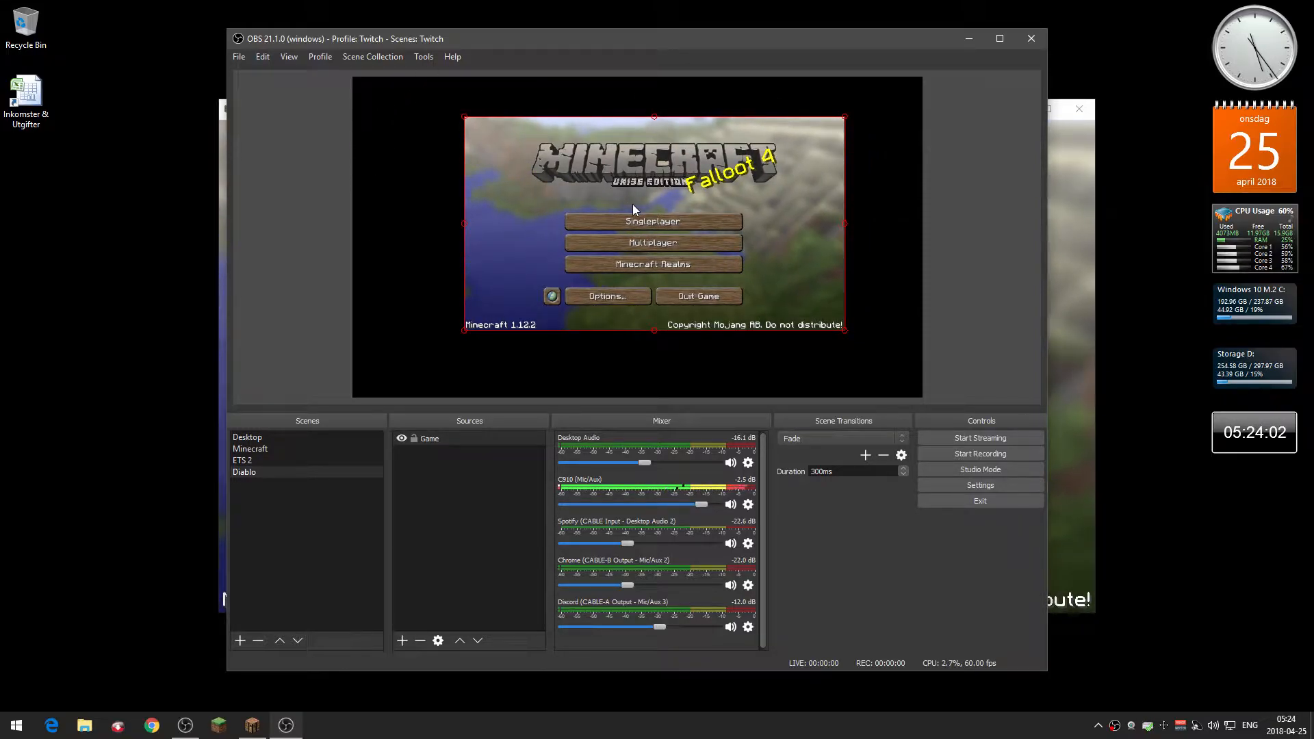
{"action": "left_click_drag", "start_coordinate": [639, 212], "coordinate": [528, 178]}
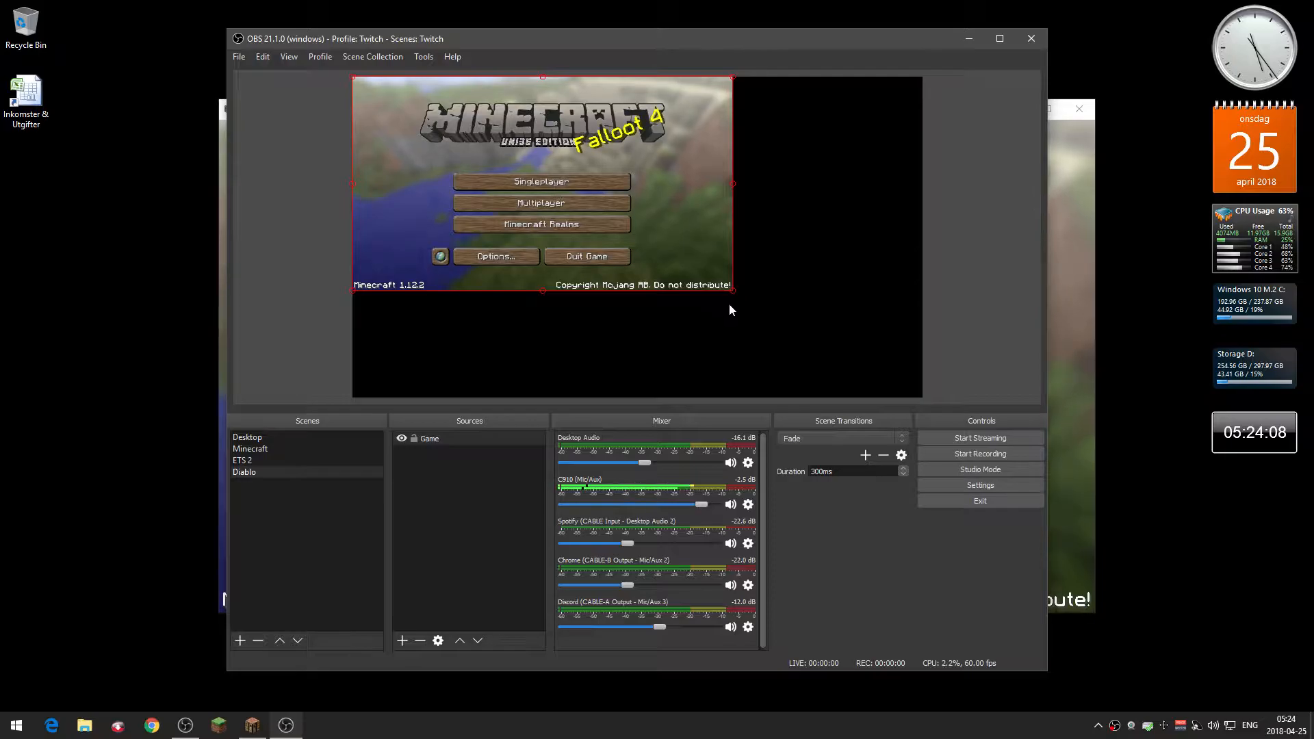
{"action": "left_click_drag", "start_coordinate": [731, 291], "coordinate": [921, 364]}
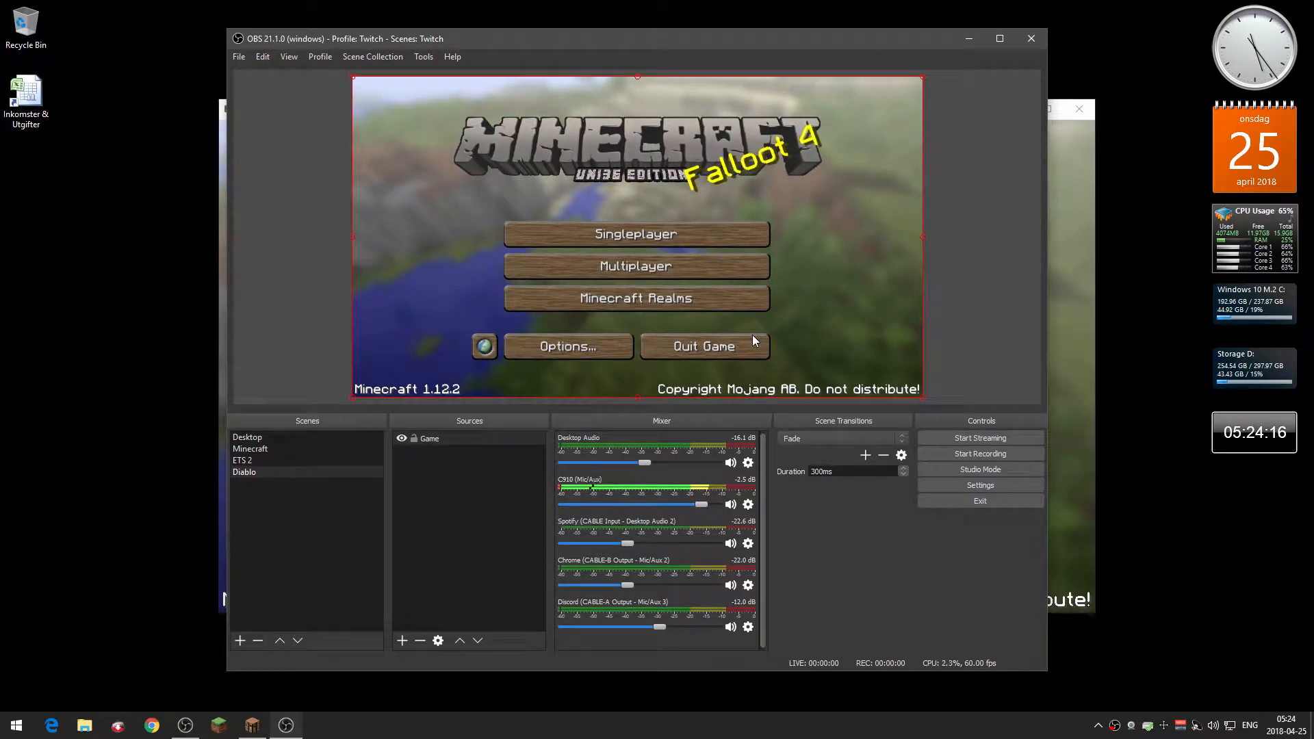
Step: Add a new Browser source to the Diablo scene, cancel its properties unchanged and delete the source again
{"action": "right_click", "coordinate": [439, 511]}
{"action": "mouse_move", "coordinate": [455, 519]}
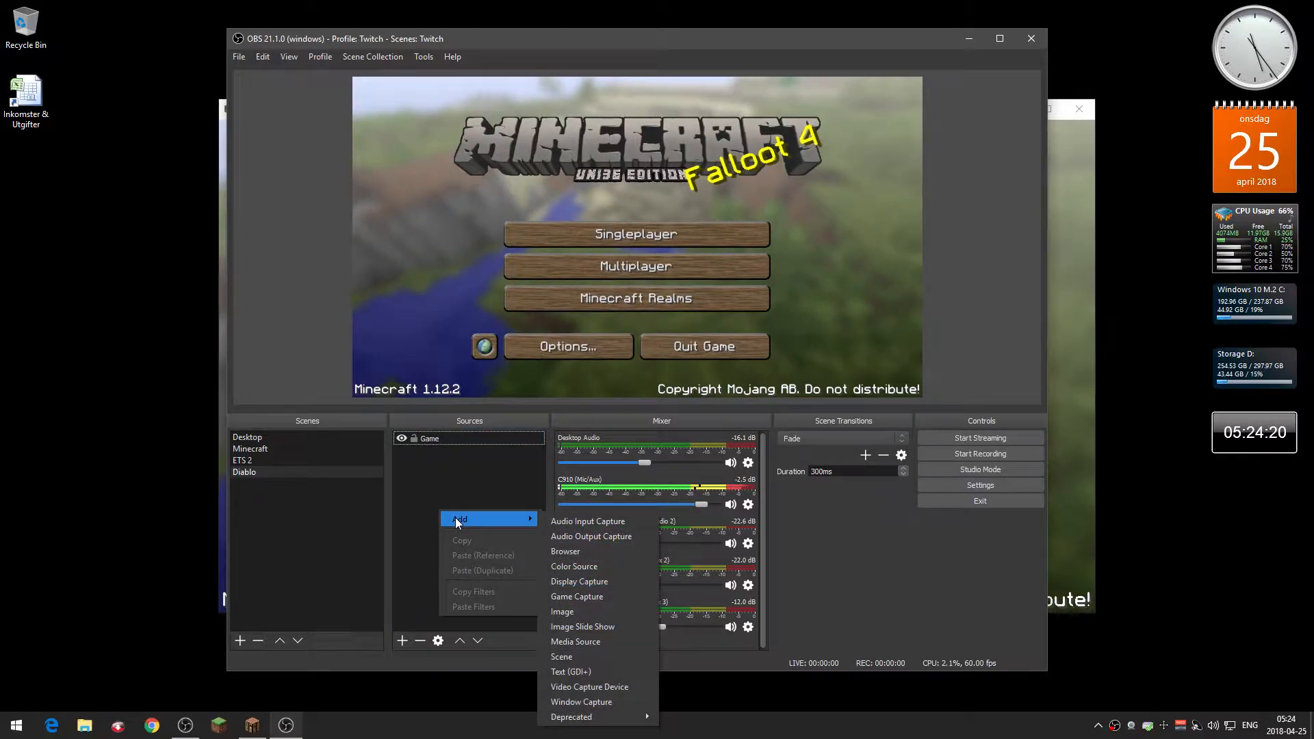
{"action": "left_click", "coordinate": [619, 552]}
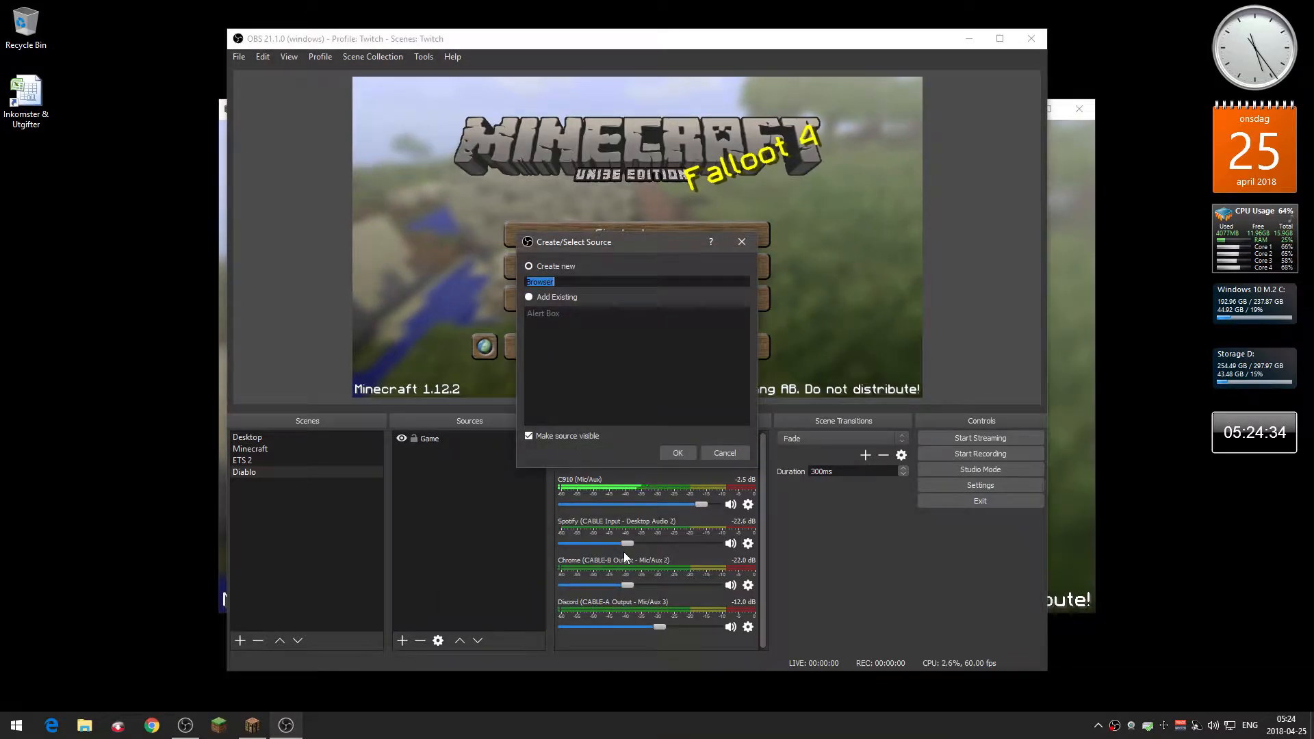
{"action": "left_click", "coordinate": [676, 452]}
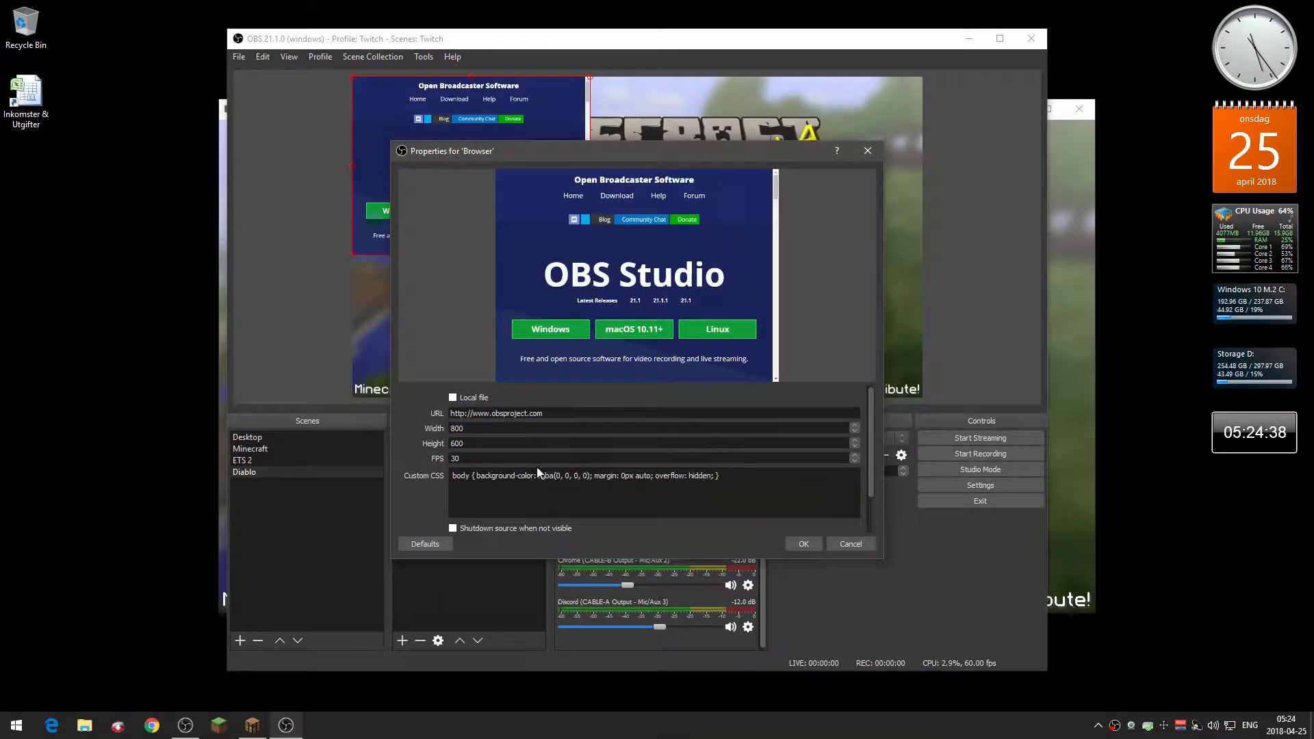
{"action": "left_click_drag", "start_coordinate": [578, 414], "coordinate": [449, 414]}
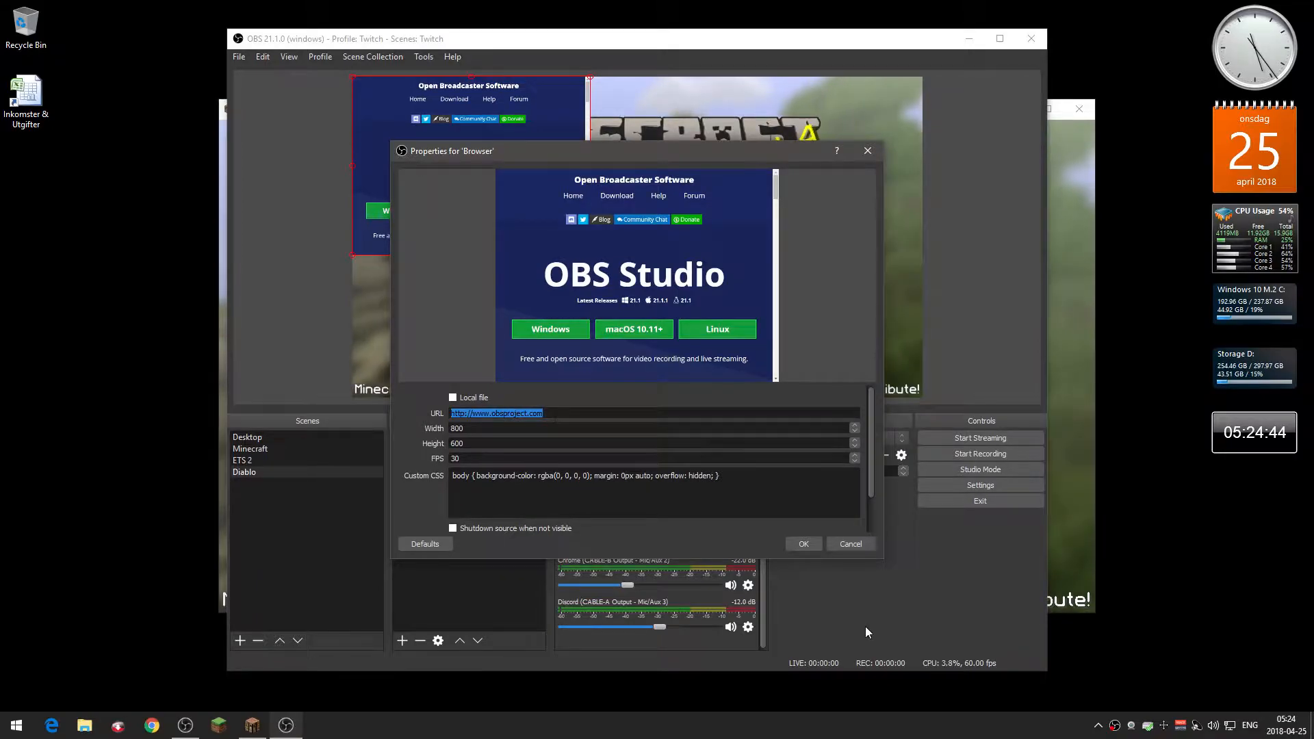
{"action": "left_click", "coordinate": [842, 544]}
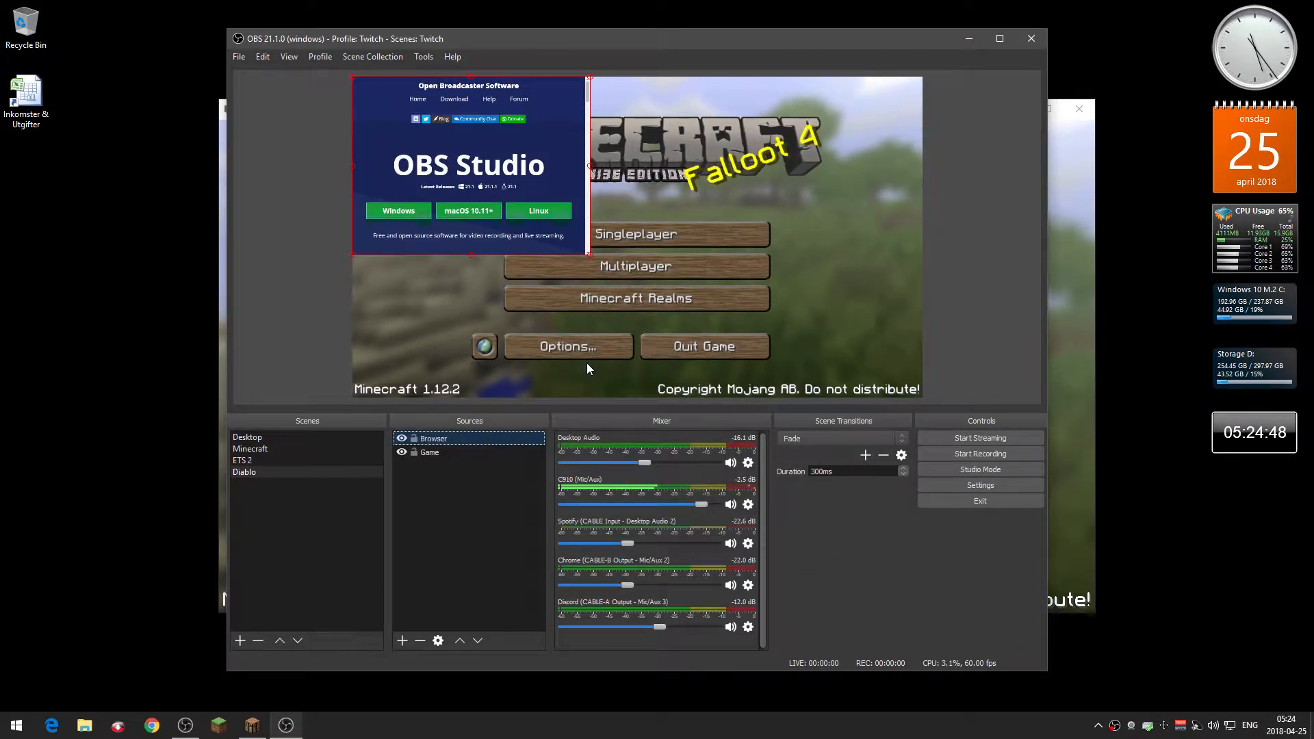
{"action": "key", "text": "Delete"}
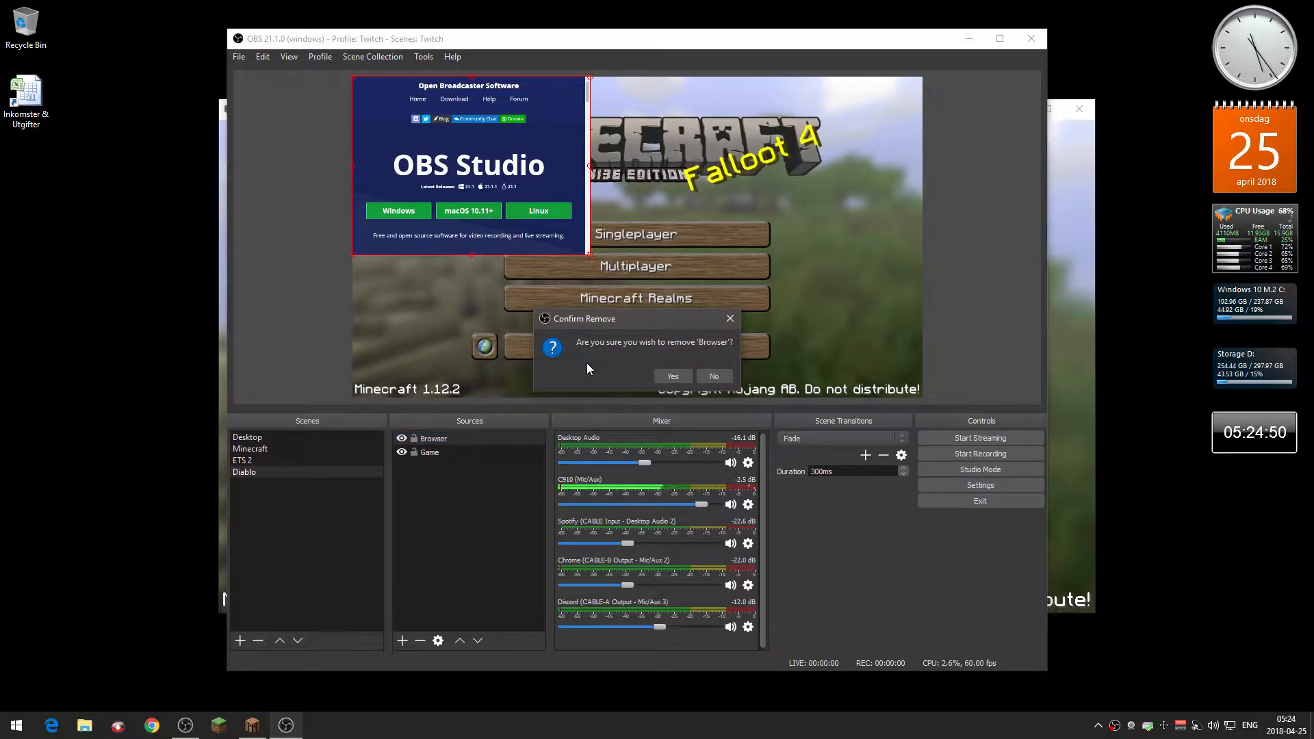
{"action": "key", "text": "Return"}
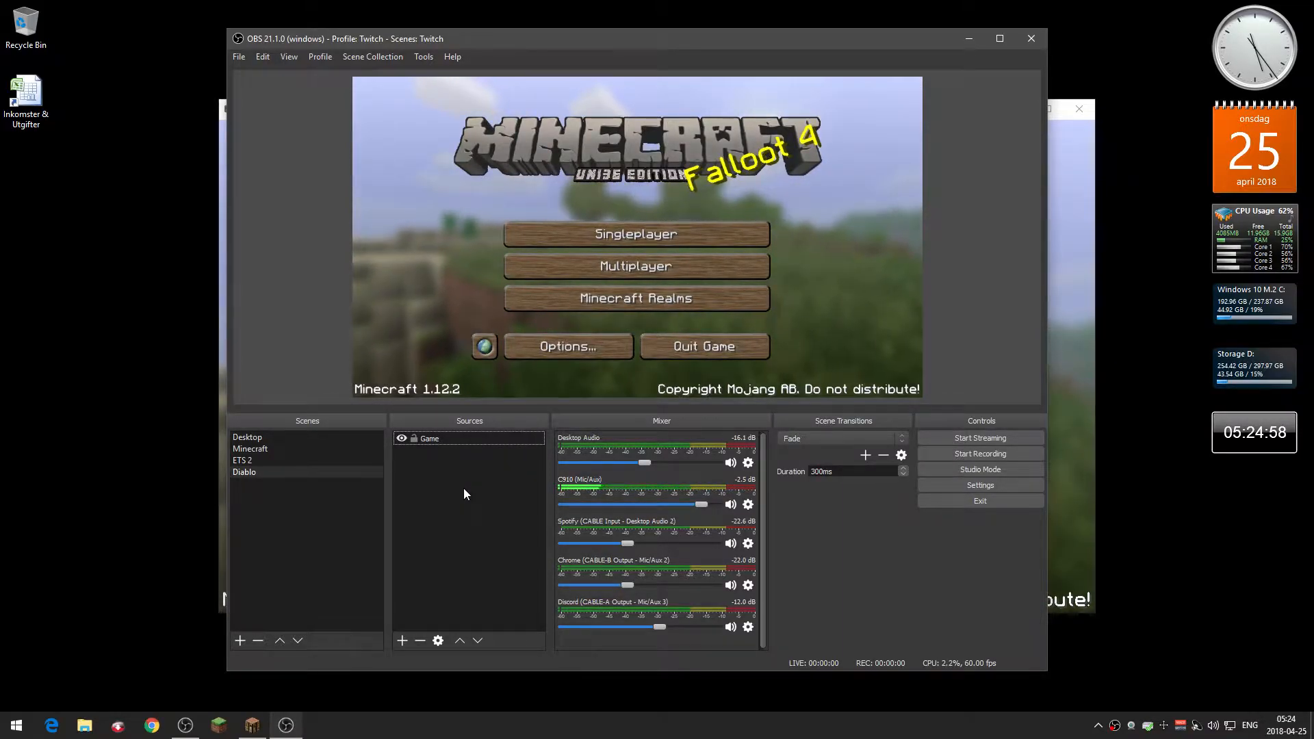
Step: Switch both the profile and the scene collection to YouTube, and open and cancel the settings without changes
{"action": "left_click", "coordinate": [325, 58]}
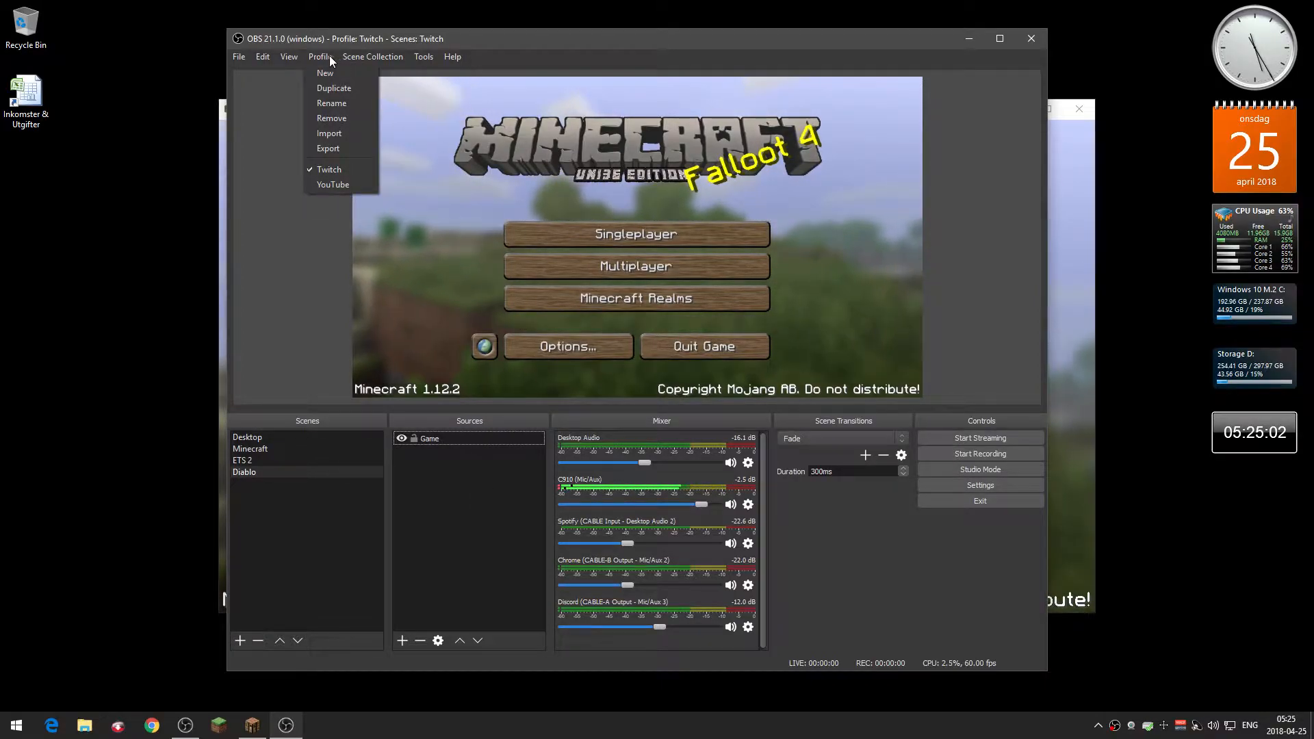
{"action": "left_click", "coordinate": [347, 183]}
{"action": "left_click", "coordinate": [370, 56]}
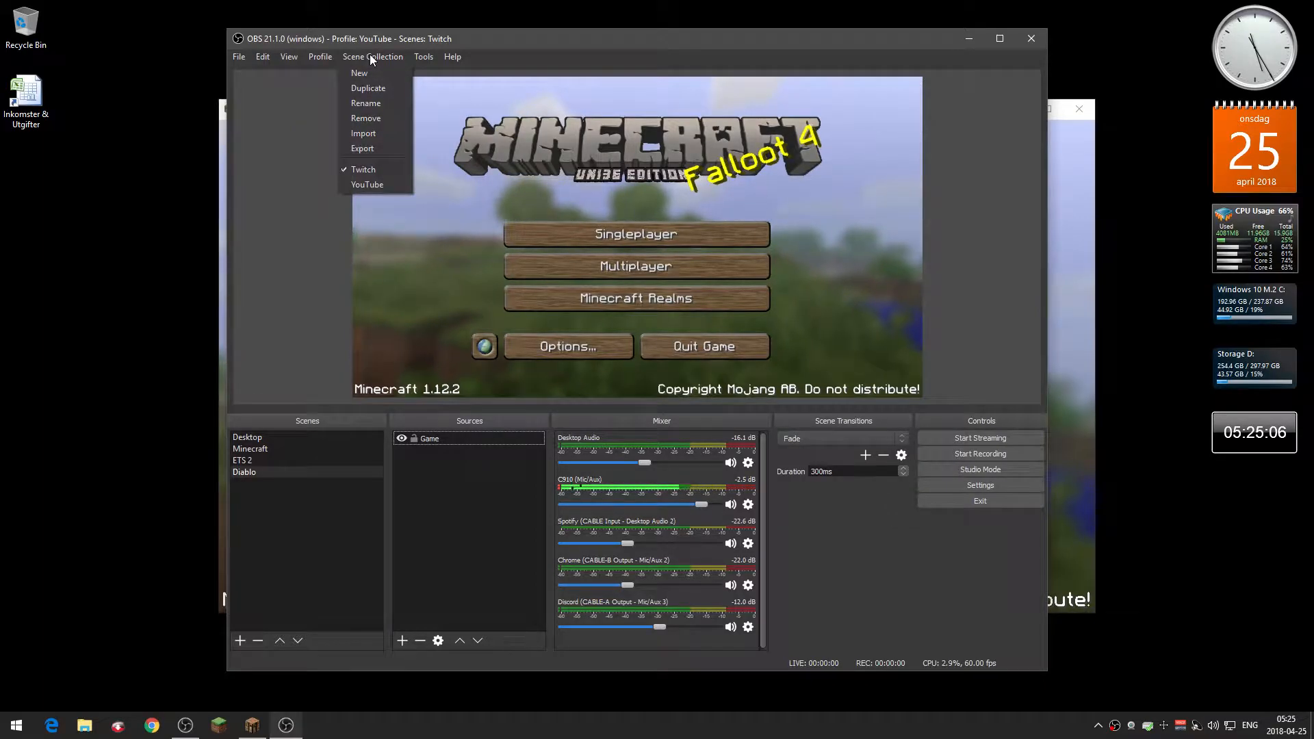
{"action": "left_click", "coordinate": [380, 185]}
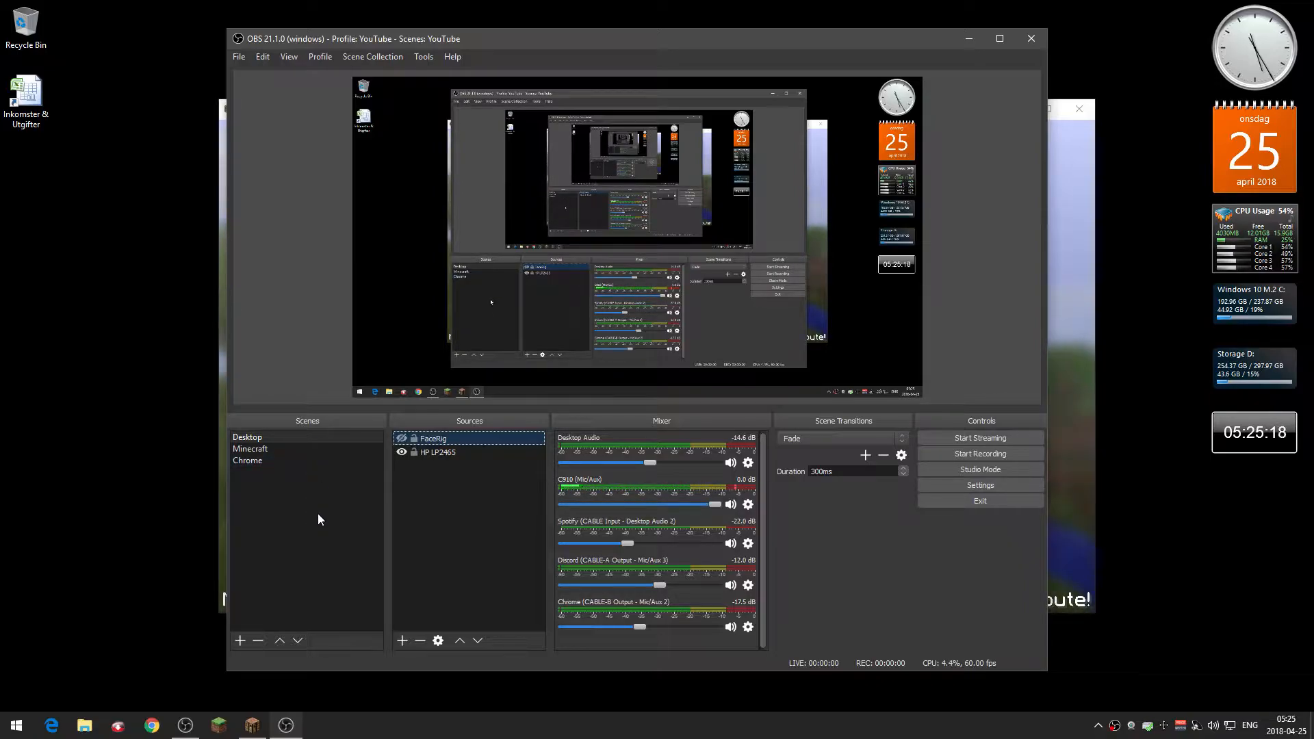
{"action": "left_click", "coordinate": [987, 486]}
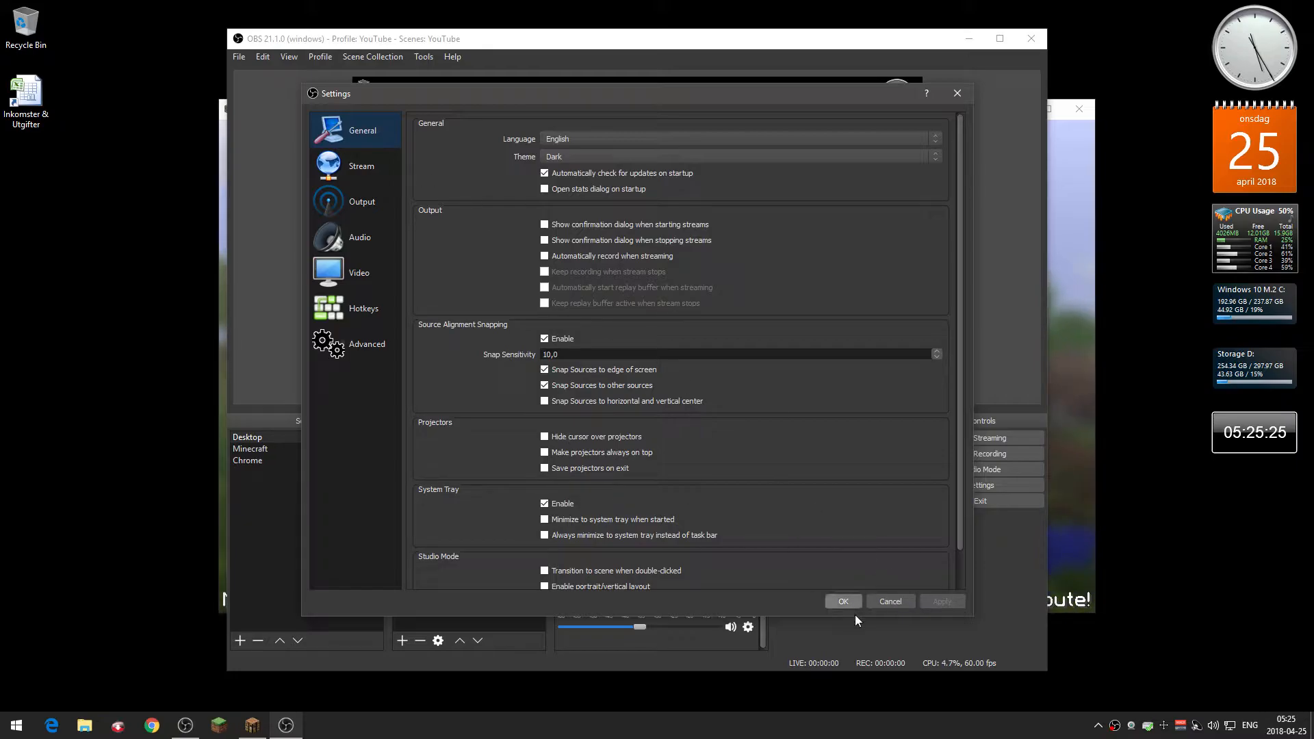
{"action": "left_click", "coordinate": [902, 601]}
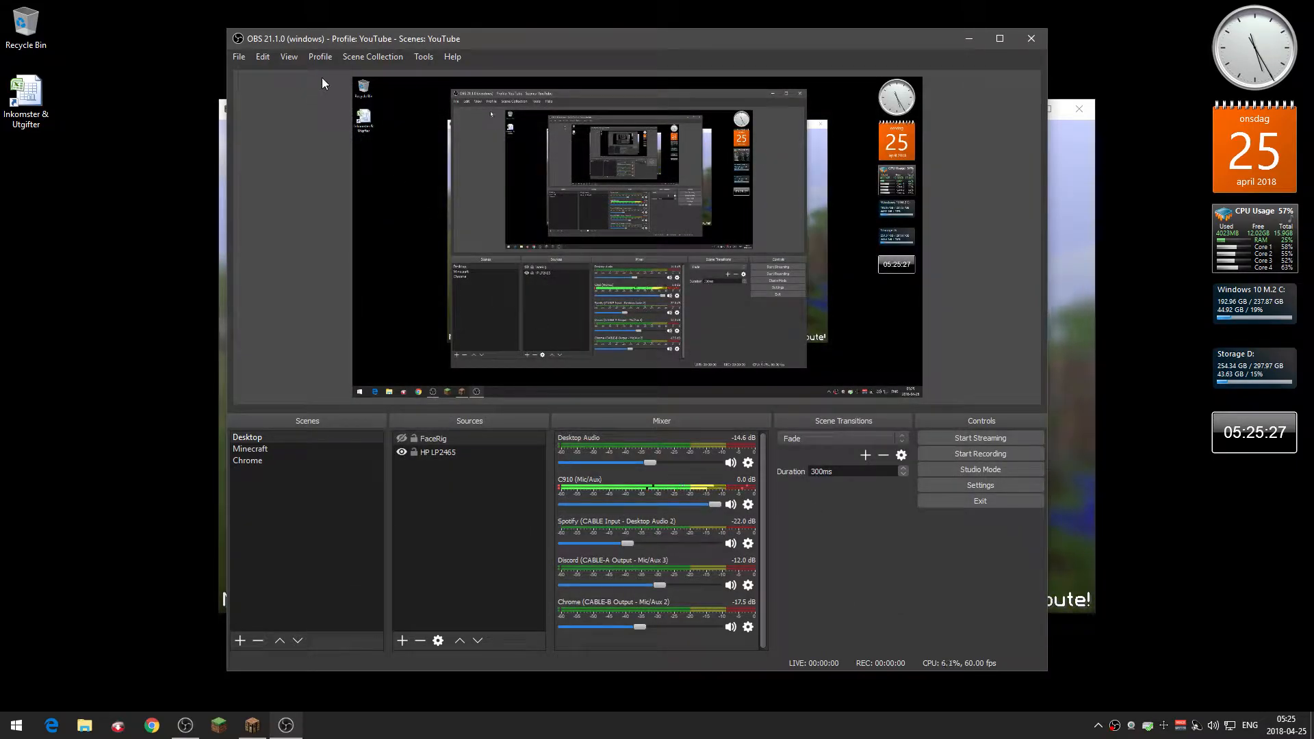
Step: Switch both the profile and the scene collection back to Twitch
{"action": "left_click", "coordinate": [327, 58]}
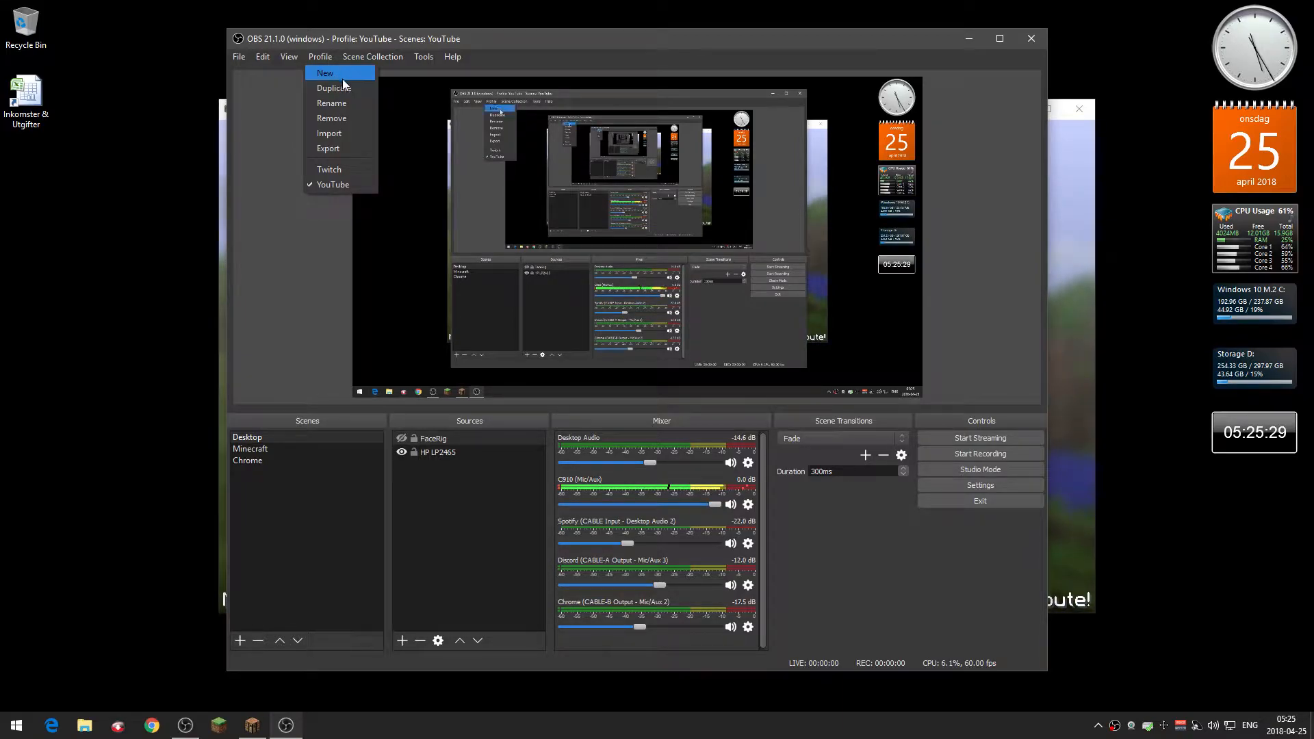
{"action": "left_click", "coordinate": [352, 168]}
{"action": "left_click", "coordinate": [370, 57]}
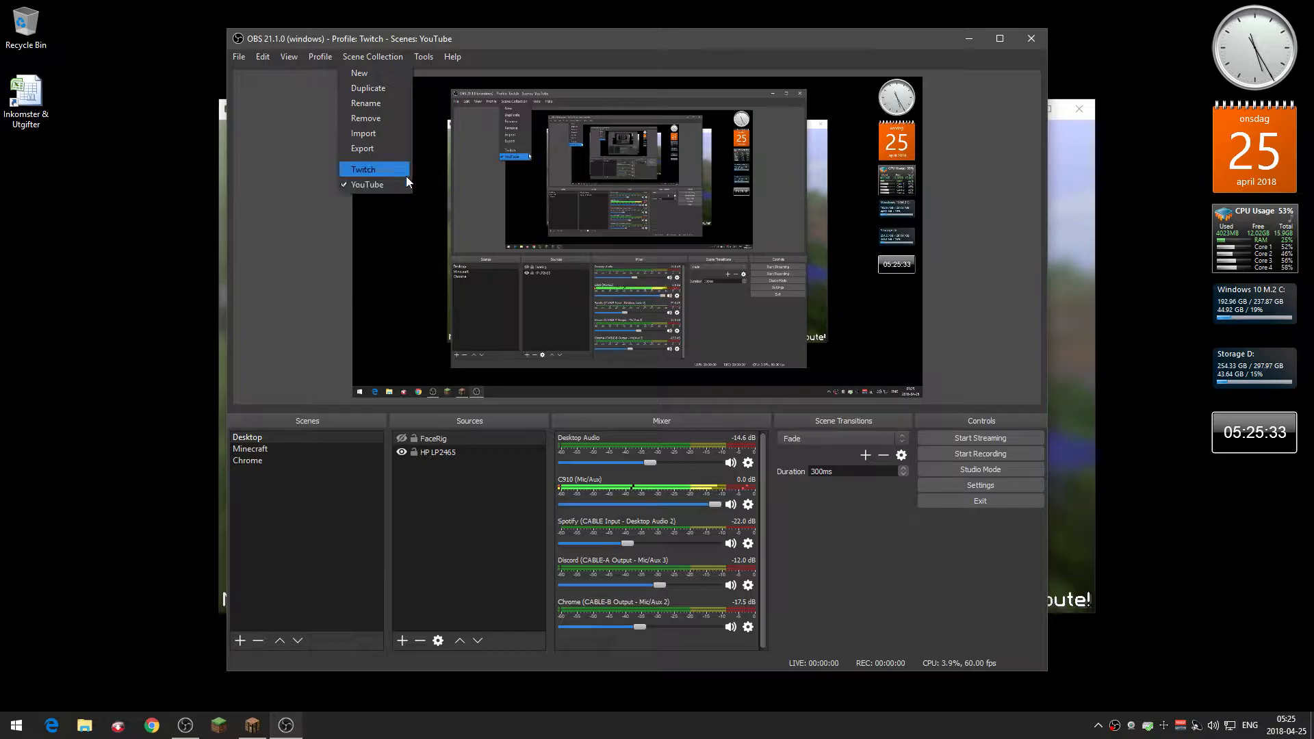
{"action": "left_click", "coordinate": [405, 175]}
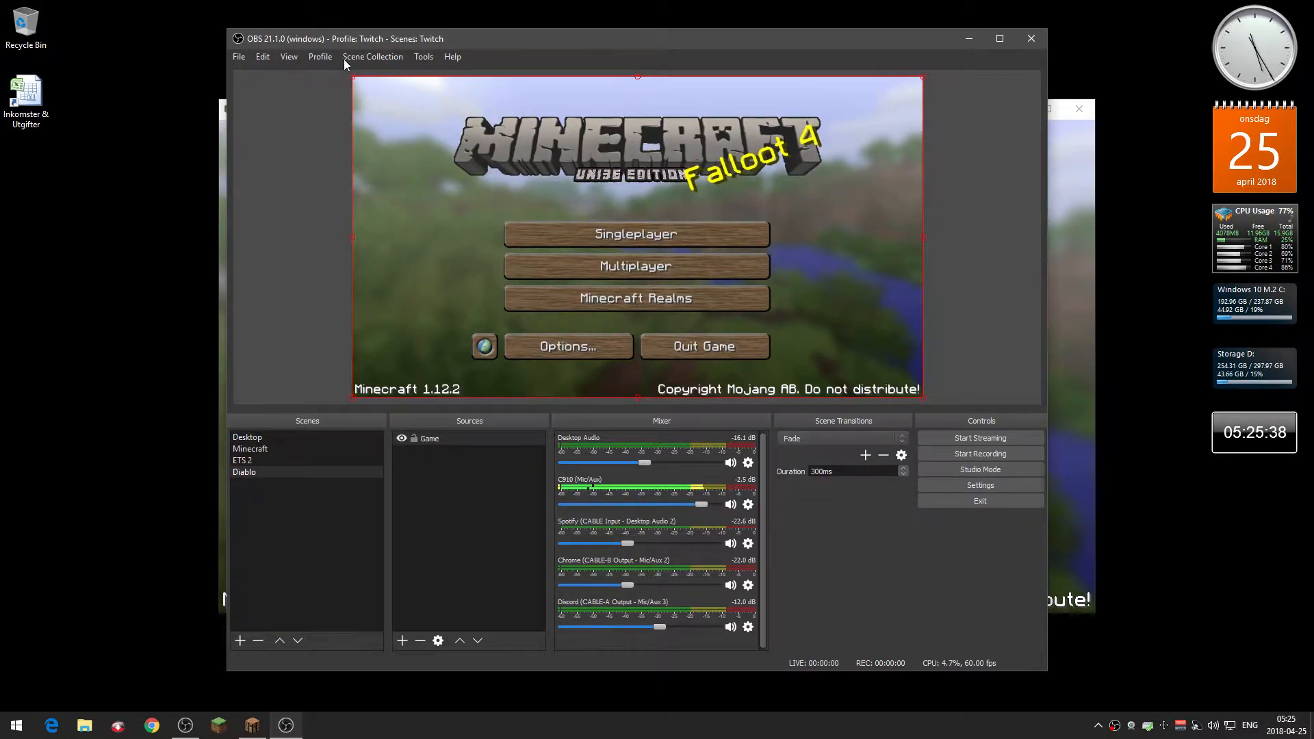
{"action": "left_click", "coordinate": [326, 59]}
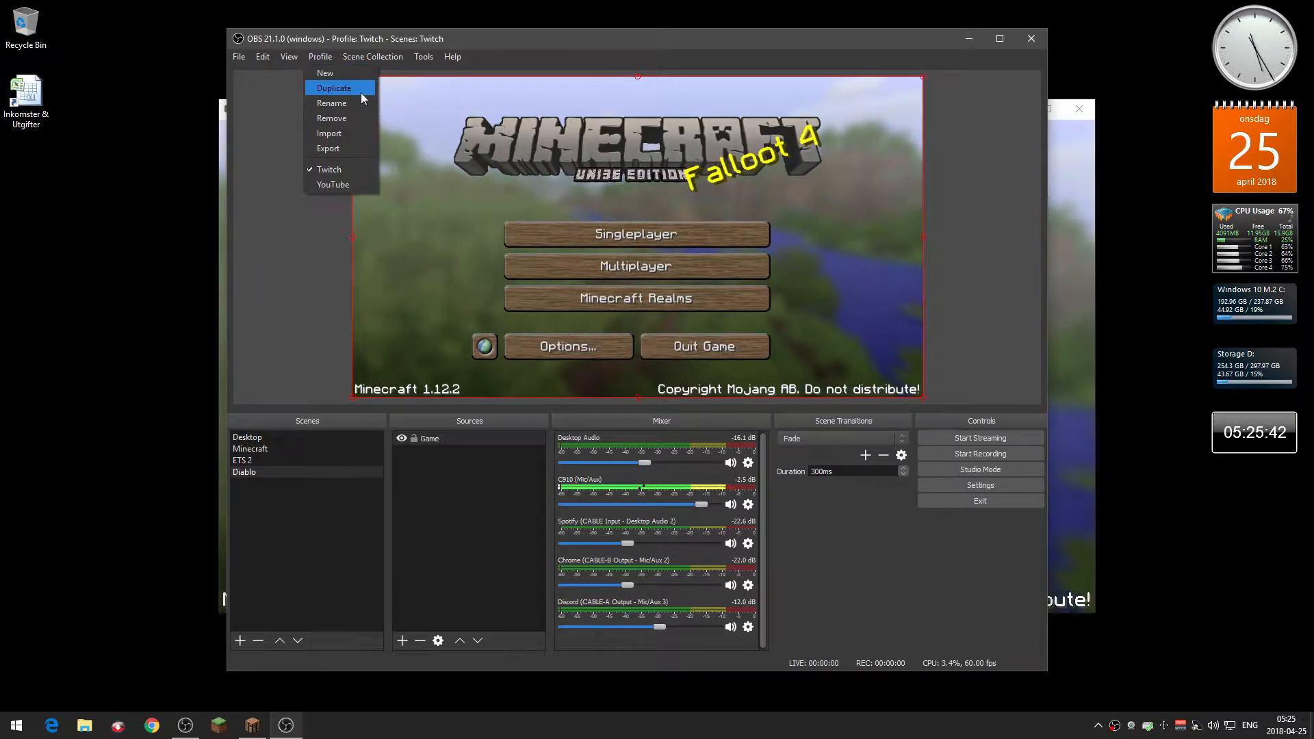
{"action": "left_click", "coordinate": [528, 508]}
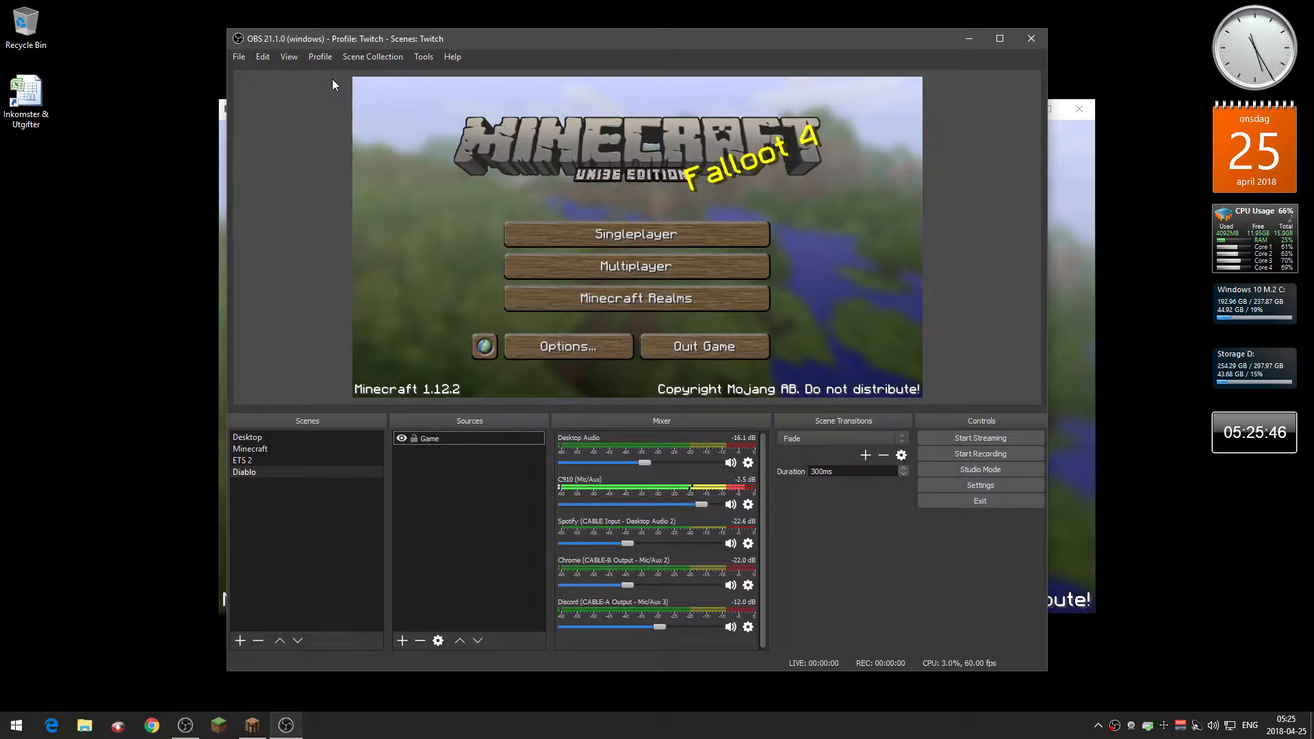
Step: Activate the YouTube profile together with the YouTube scene collection
{"action": "left_click", "coordinate": [321, 56]}
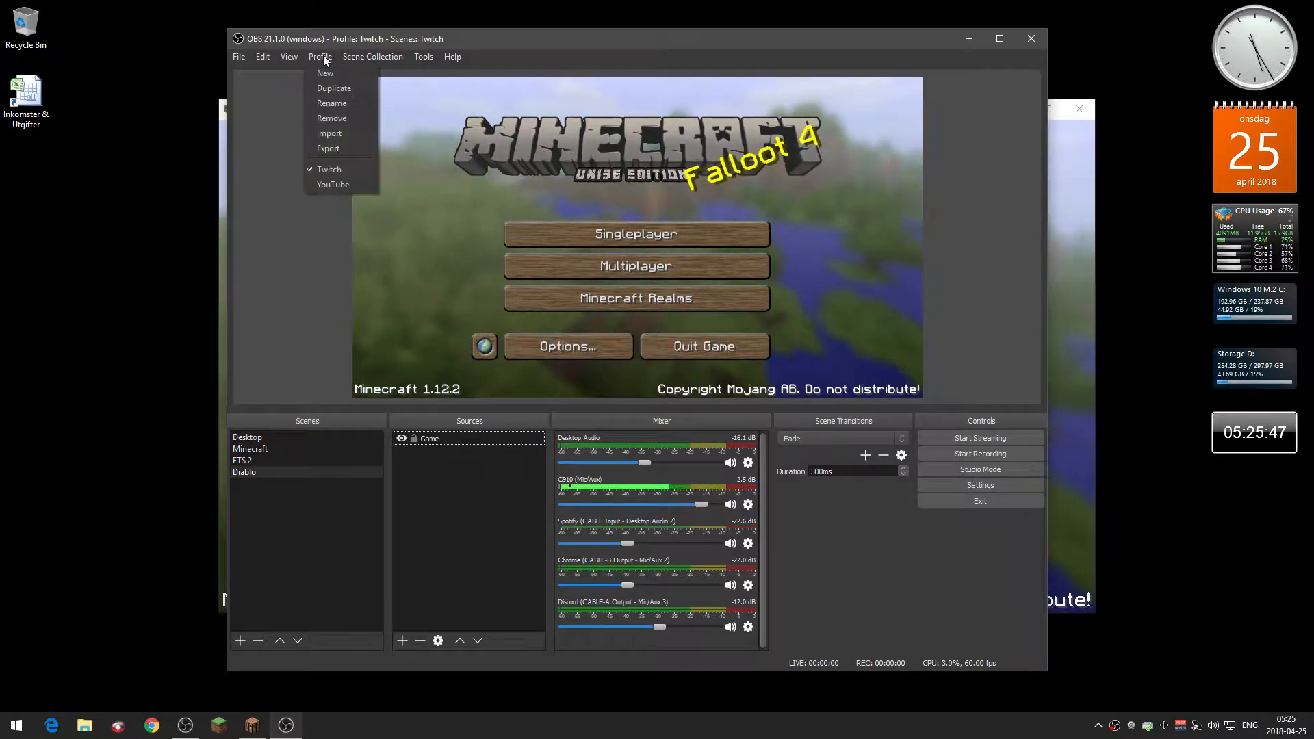
{"action": "left_click", "coordinate": [343, 184]}
{"action": "left_click", "coordinate": [371, 56]}
{"action": "left_click", "coordinate": [396, 185]}
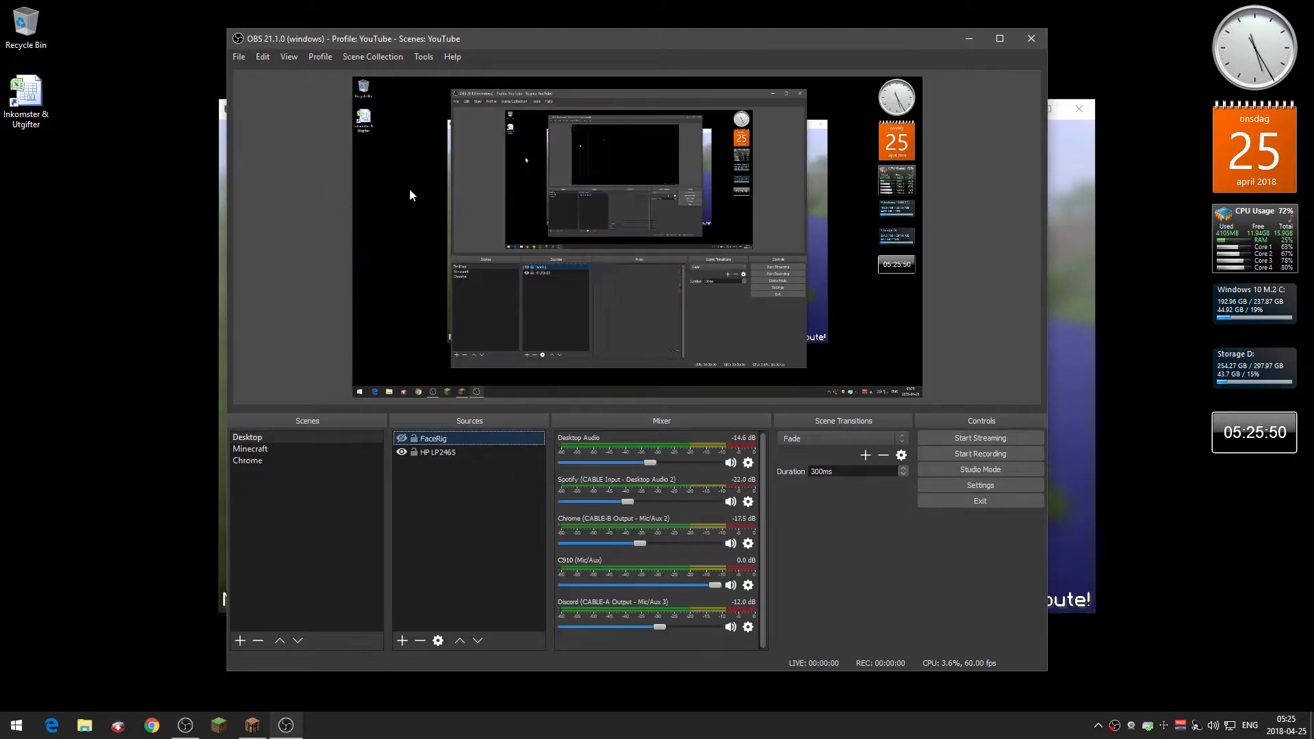
Step: Examine the YouTube profile's stream service settings and its output settings for streaming
{"action": "left_click", "coordinate": [952, 487]}
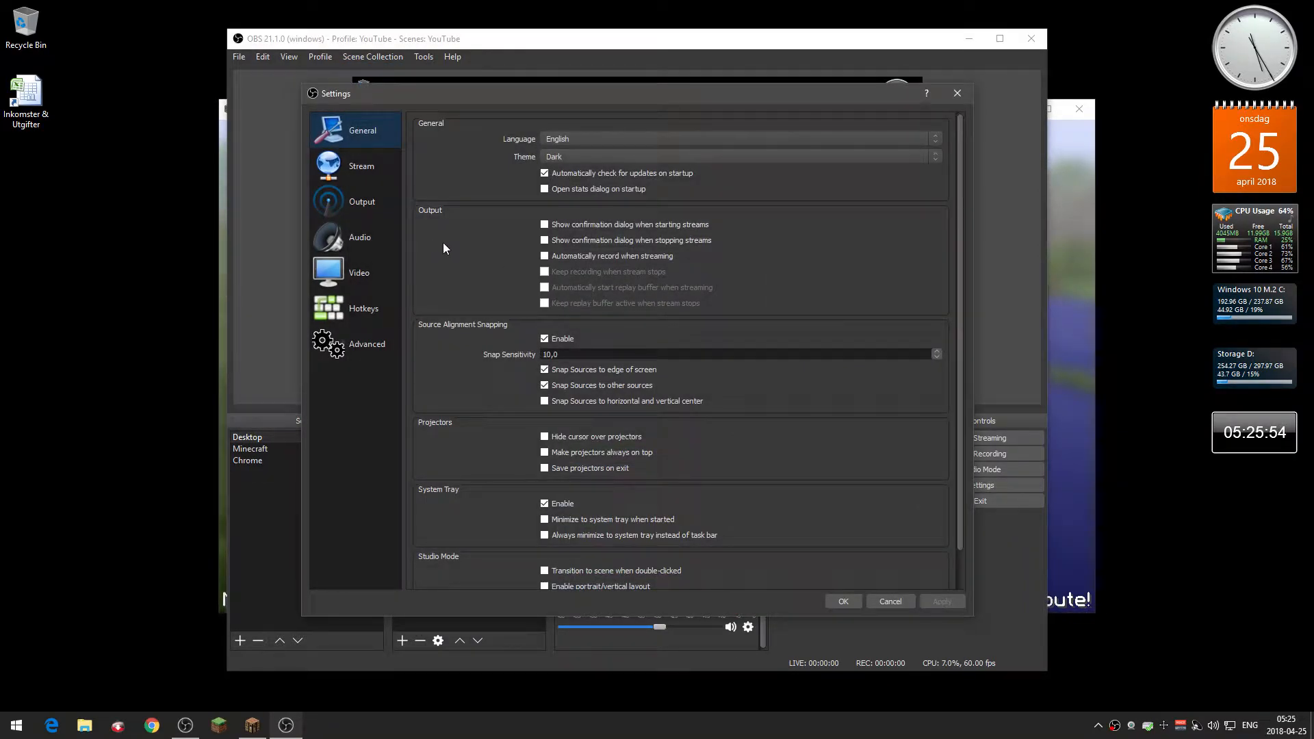
{"action": "left_click", "coordinate": [370, 168]}
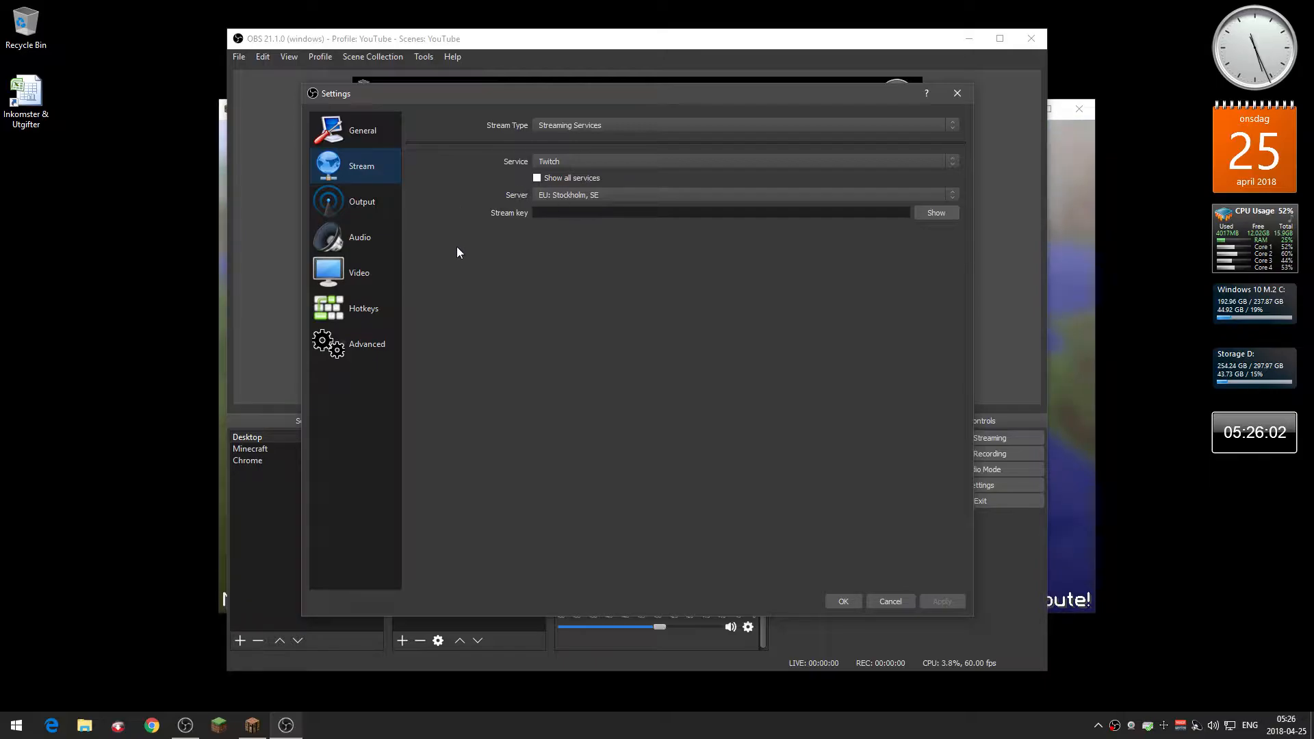
{"action": "left_click", "coordinate": [380, 203]}
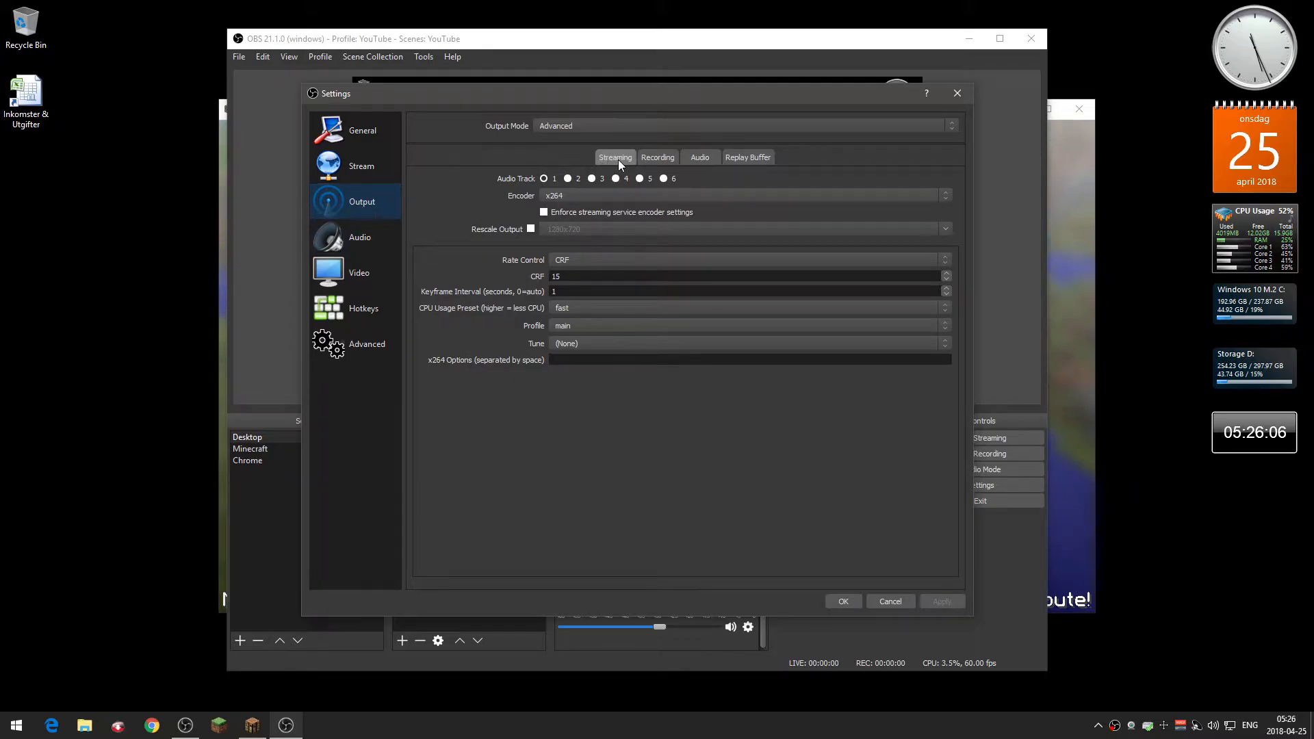
Step: Choose the 02 Uploaded folder in D:/Unipixel Media as the recording path in the output settings
{"action": "left_click", "coordinate": [672, 157]}
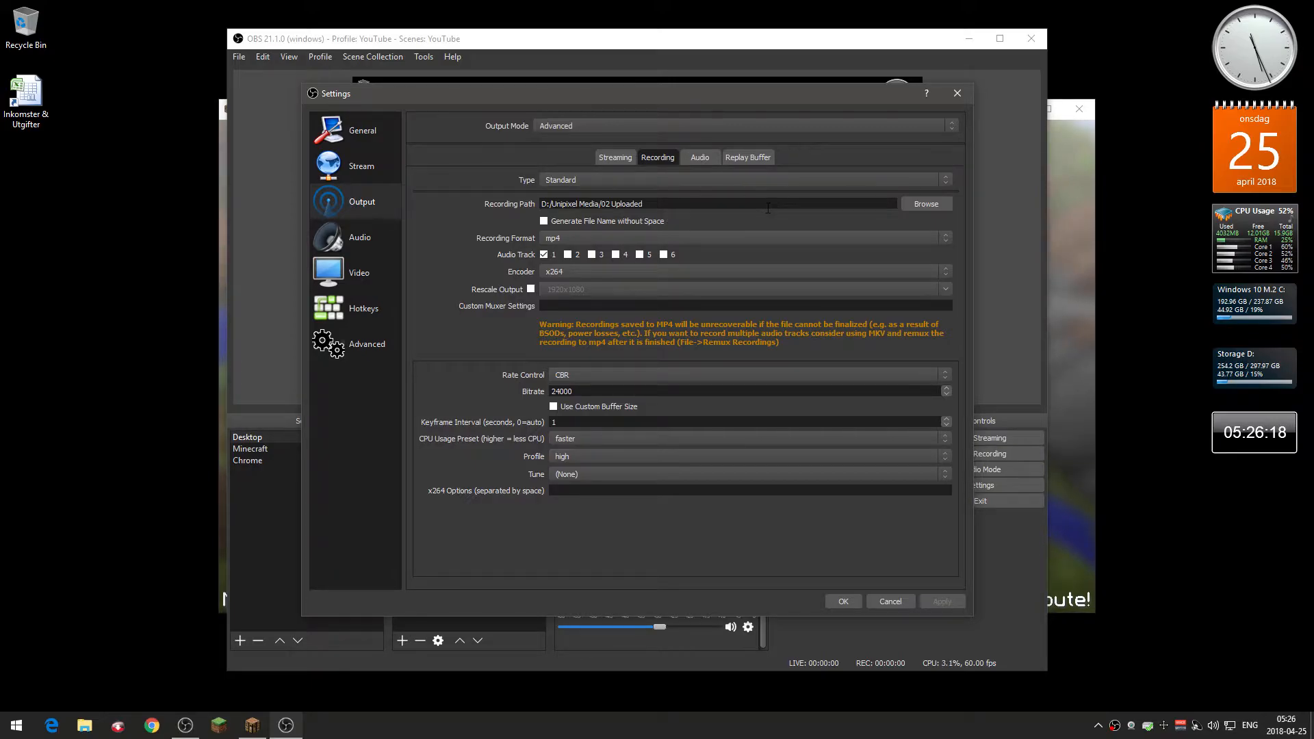
{"action": "left_click", "coordinate": [910, 207]}
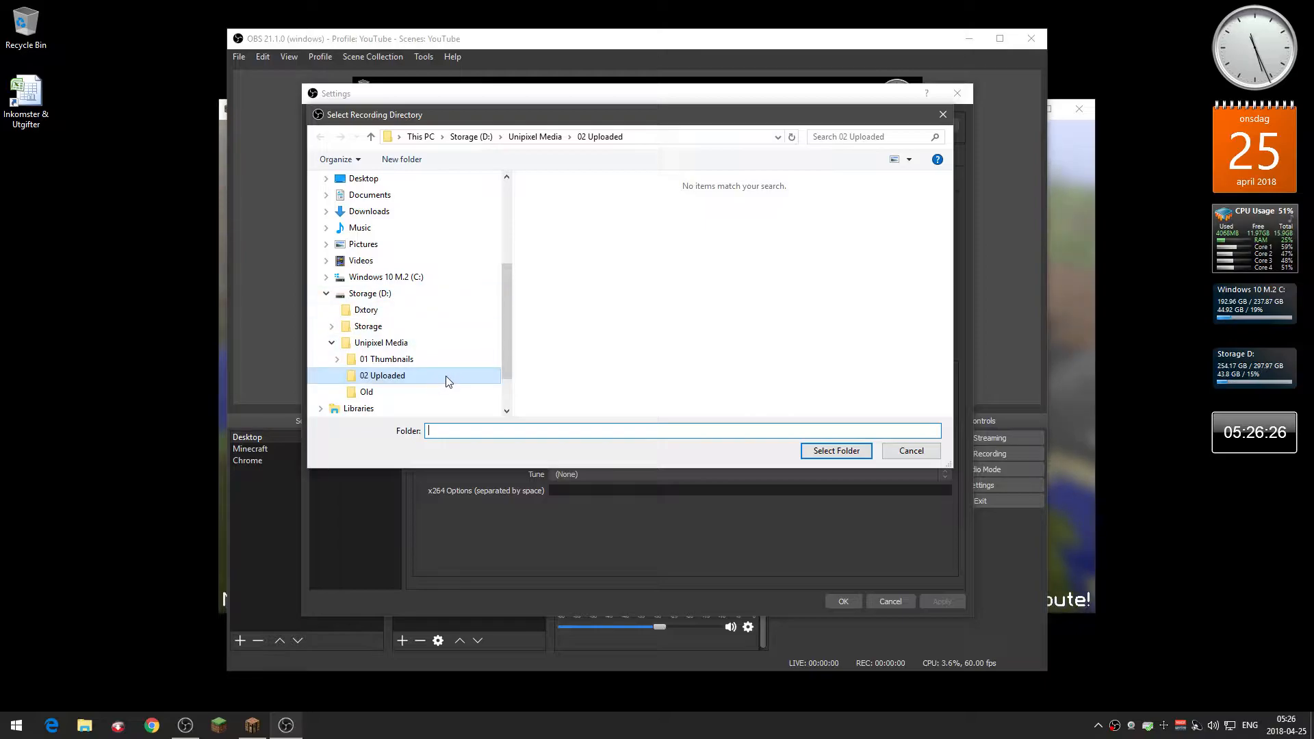
{"action": "left_click", "coordinate": [823, 452]}
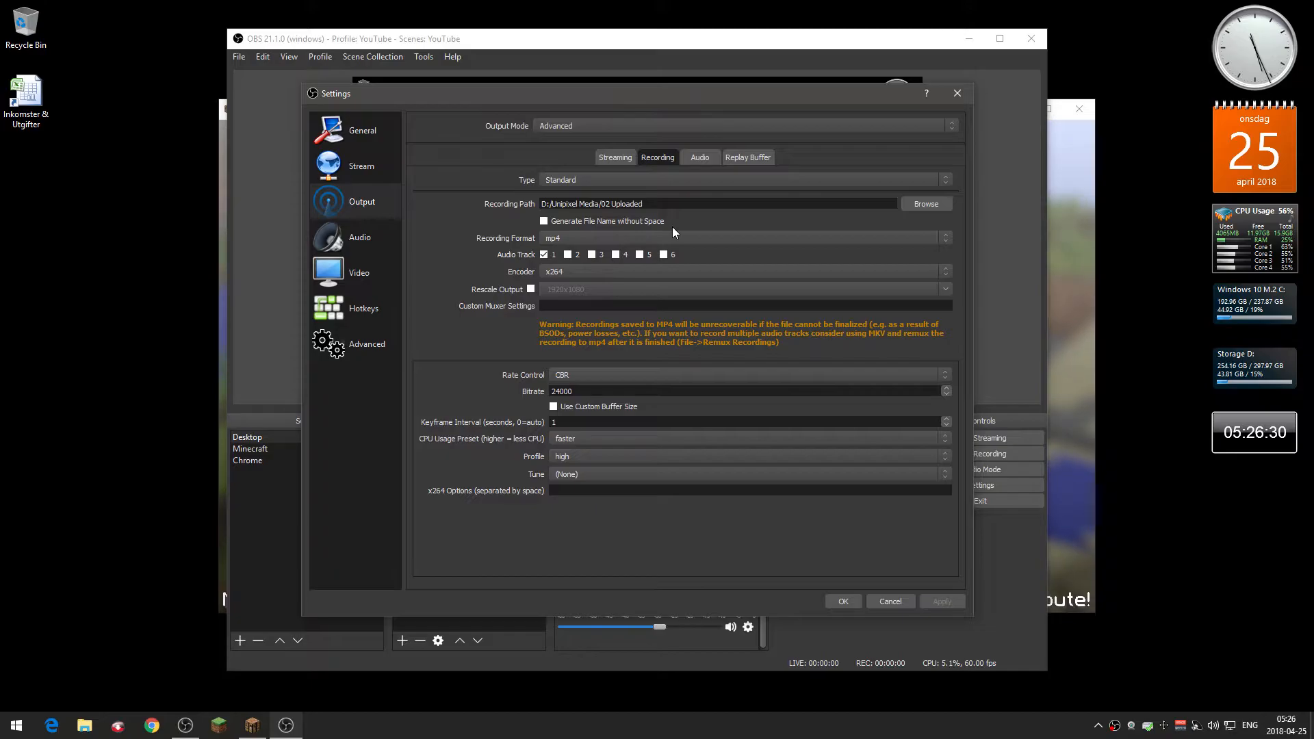
Step: Examine the available recording encoders and CPU usage presets, leaving x264 and faster selected
{"action": "left_click", "coordinate": [578, 274]}
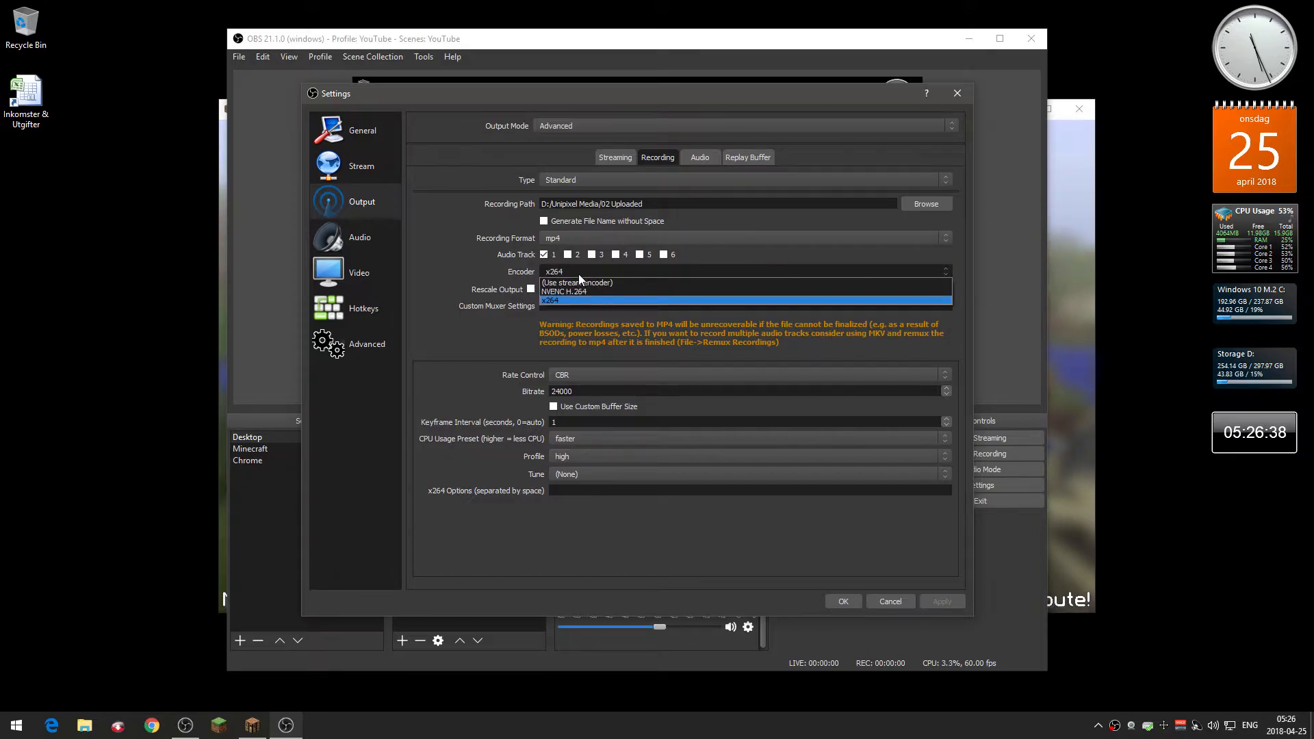
{"action": "left_click", "coordinate": [582, 272]}
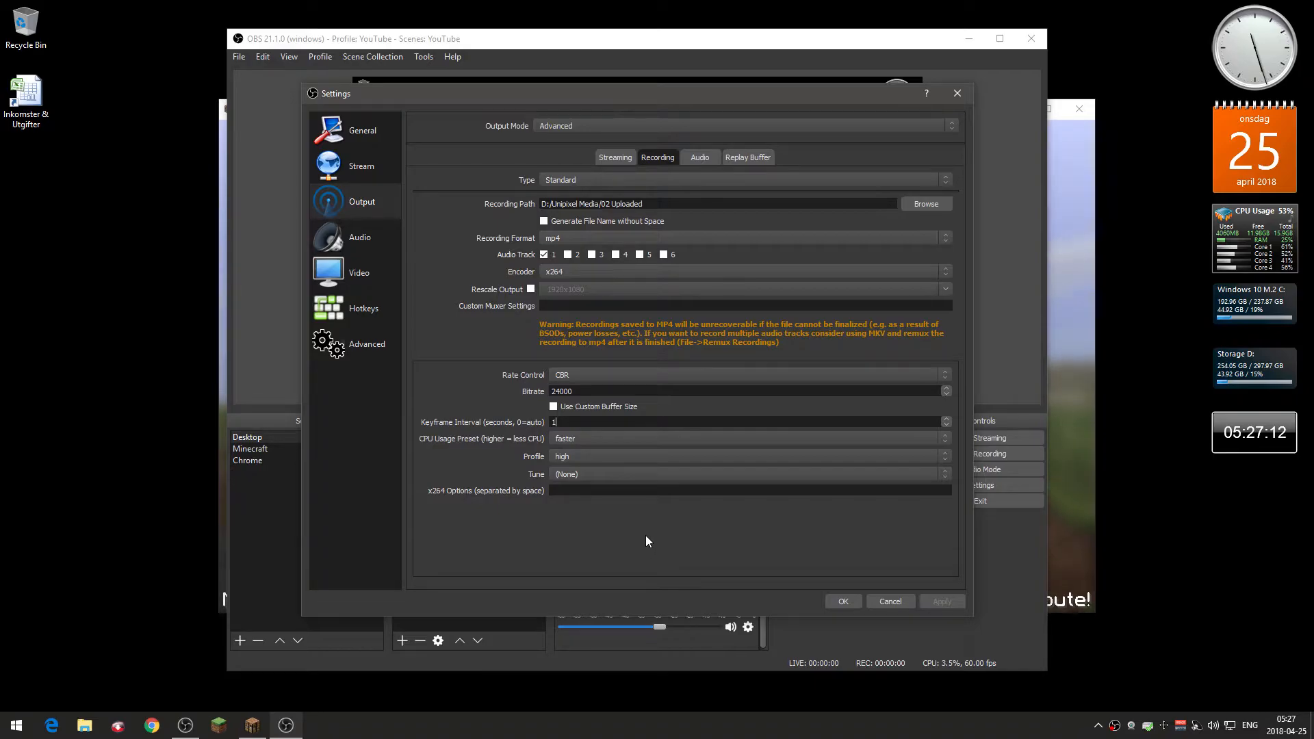
{"action": "left_click", "coordinate": [590, 439]}
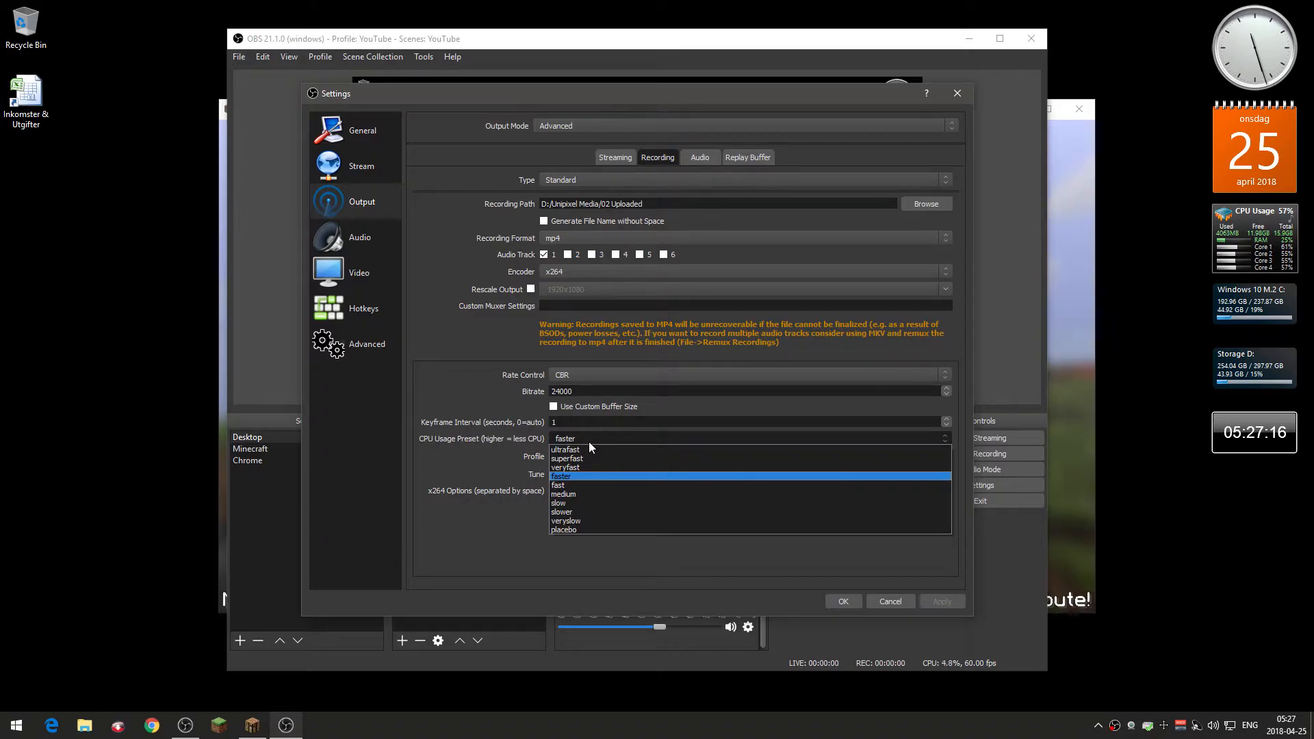
{"action": "left_click", "coordinate": [590, 442]}
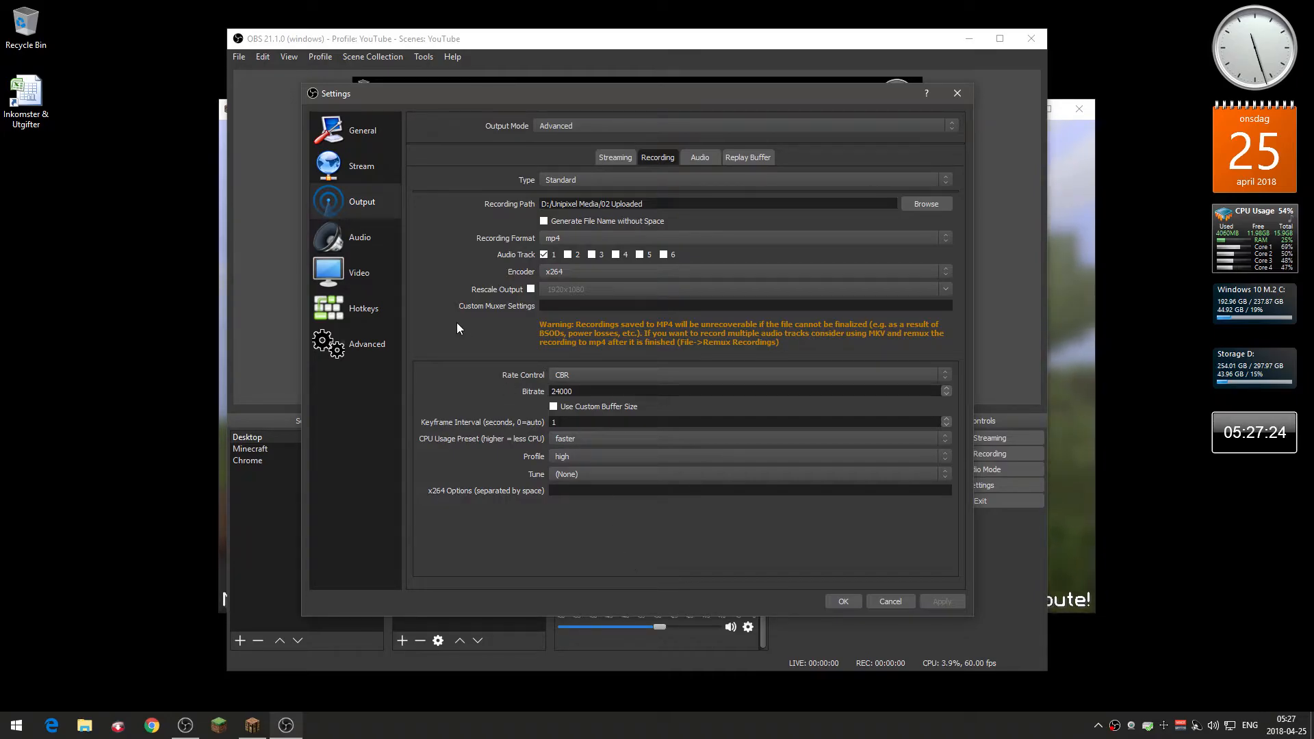
Step: Examine the YouTube profile's audio device settings and its video resolution, downscale filter and FPS settings
{"action": "left_click", "coordinate": [365, 246]}
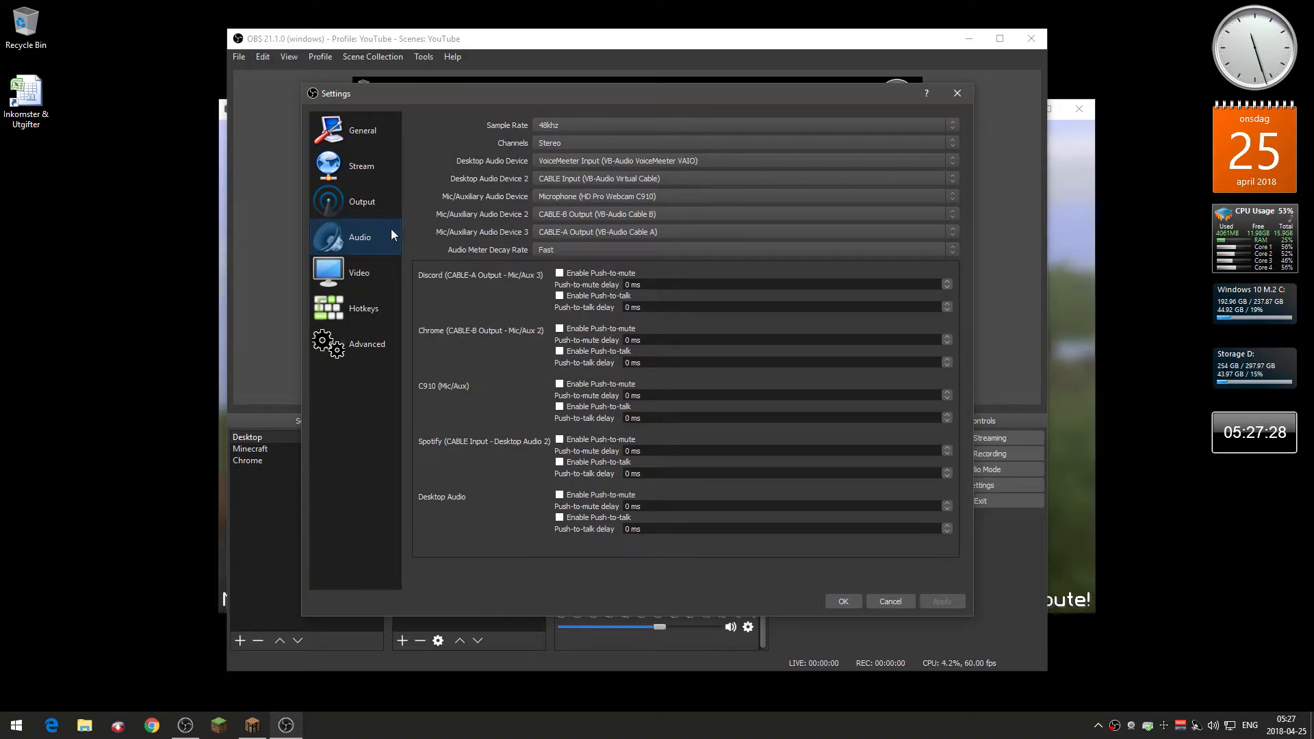
{"action": "left_click", "coordinate": [367, 271]}
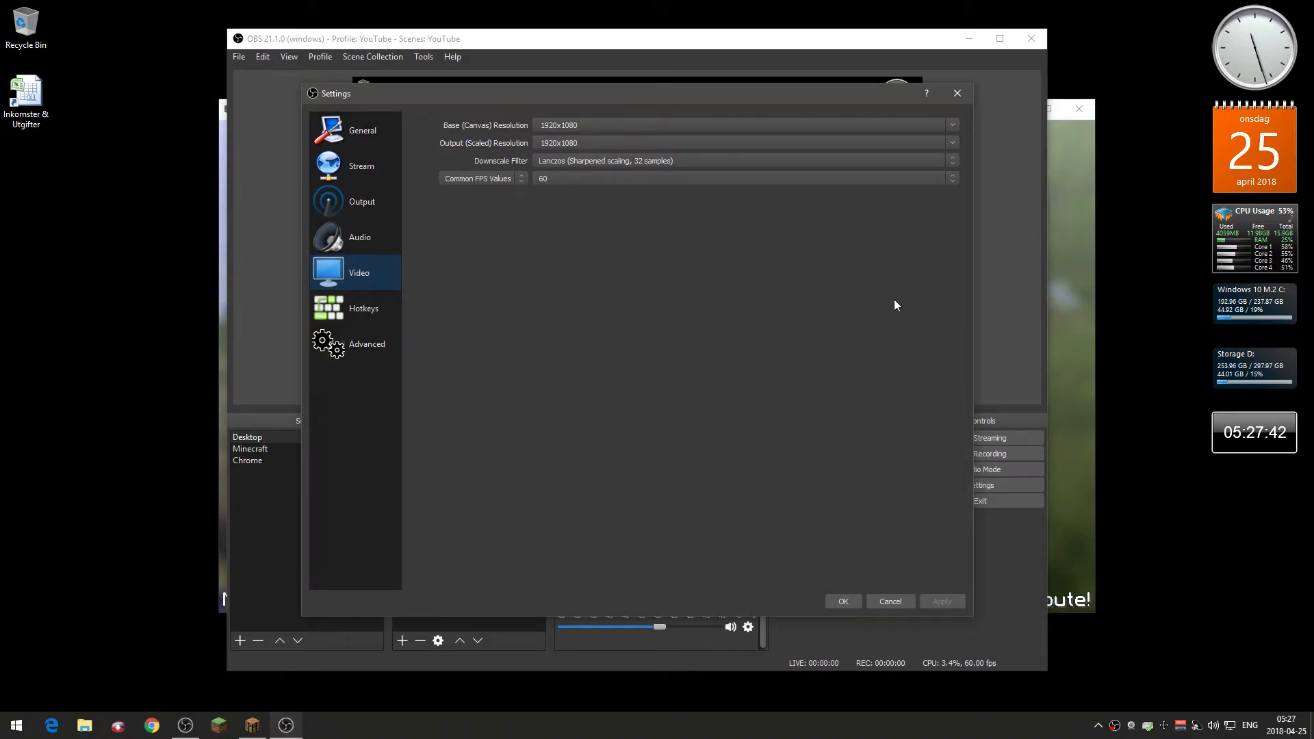
{"action": "mouse_move", "coordinate": [1226, 270]}
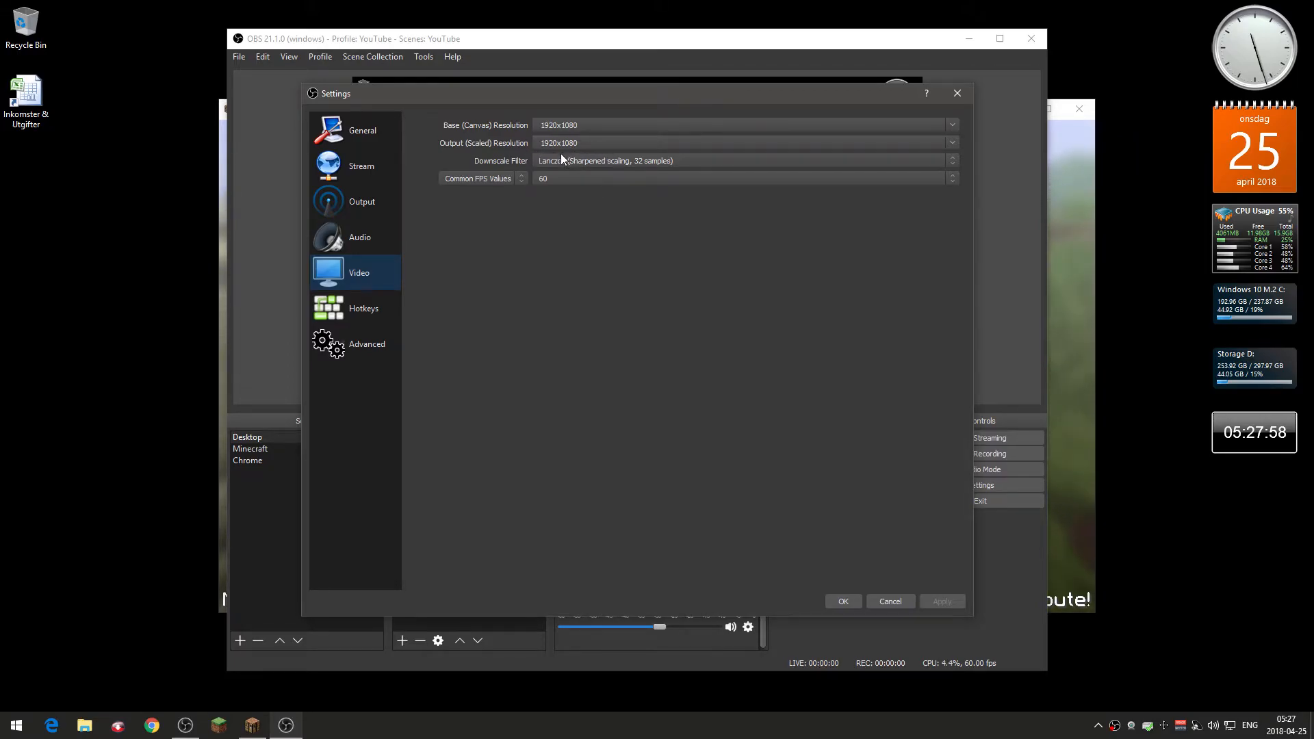
Step: Compare the YouTube profile's streaming and recording output settings, recheck its audio and video settings, and close the settings
{"action": "left_click", "coordinate": [364, 203]}
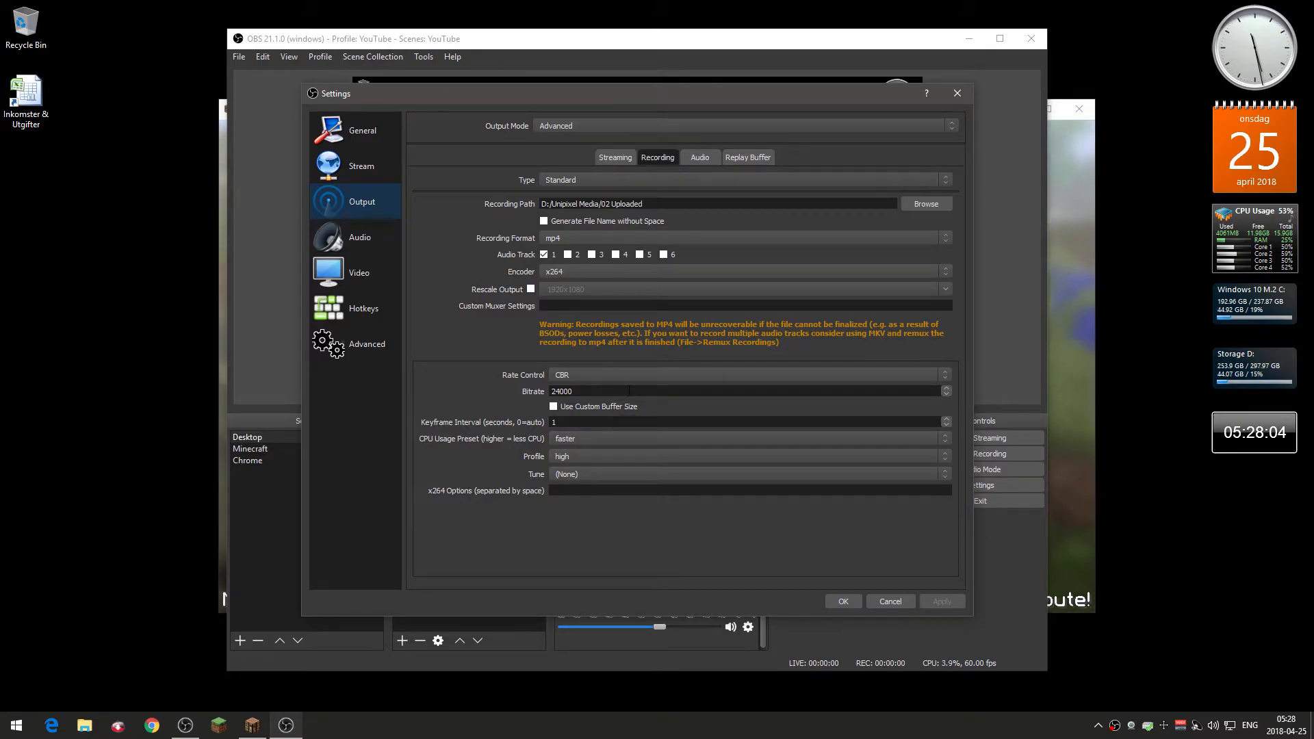
{"action": "left_click", "coordinate": [623, 157]}
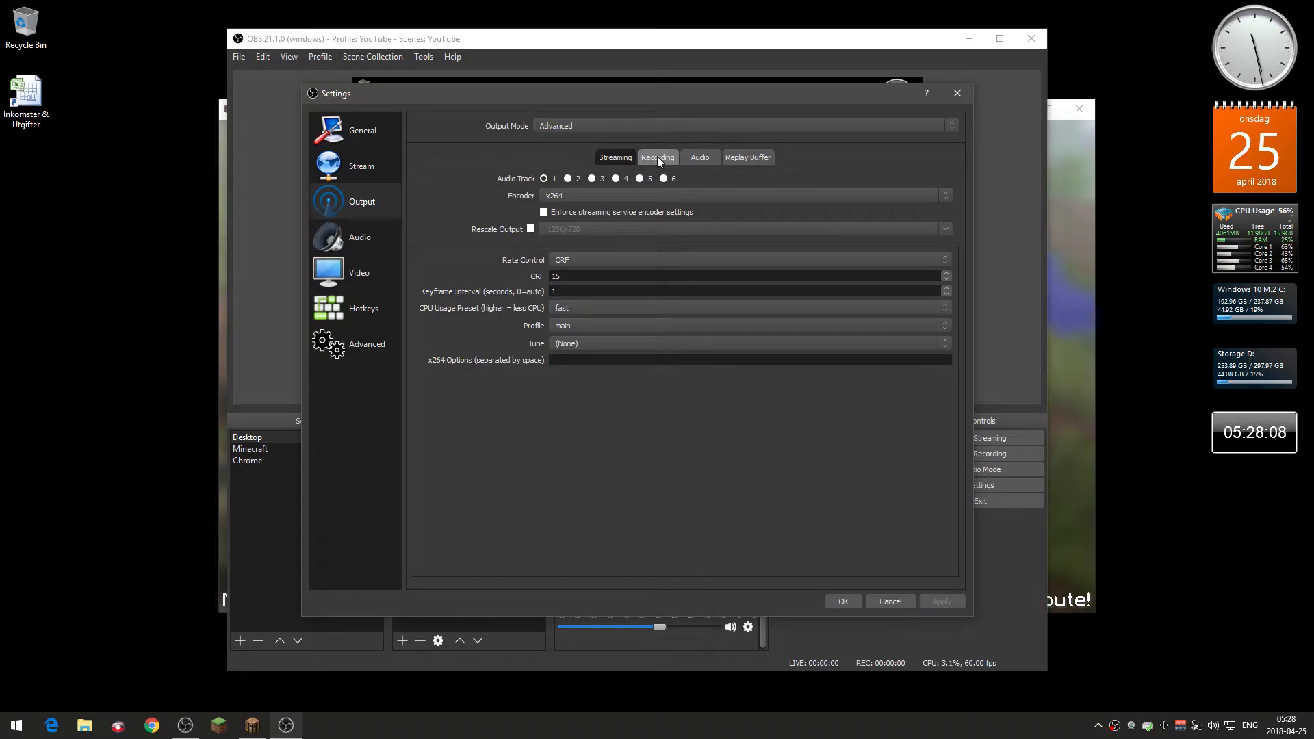
{"action": "left_click", "coordinate": [657, 157]}
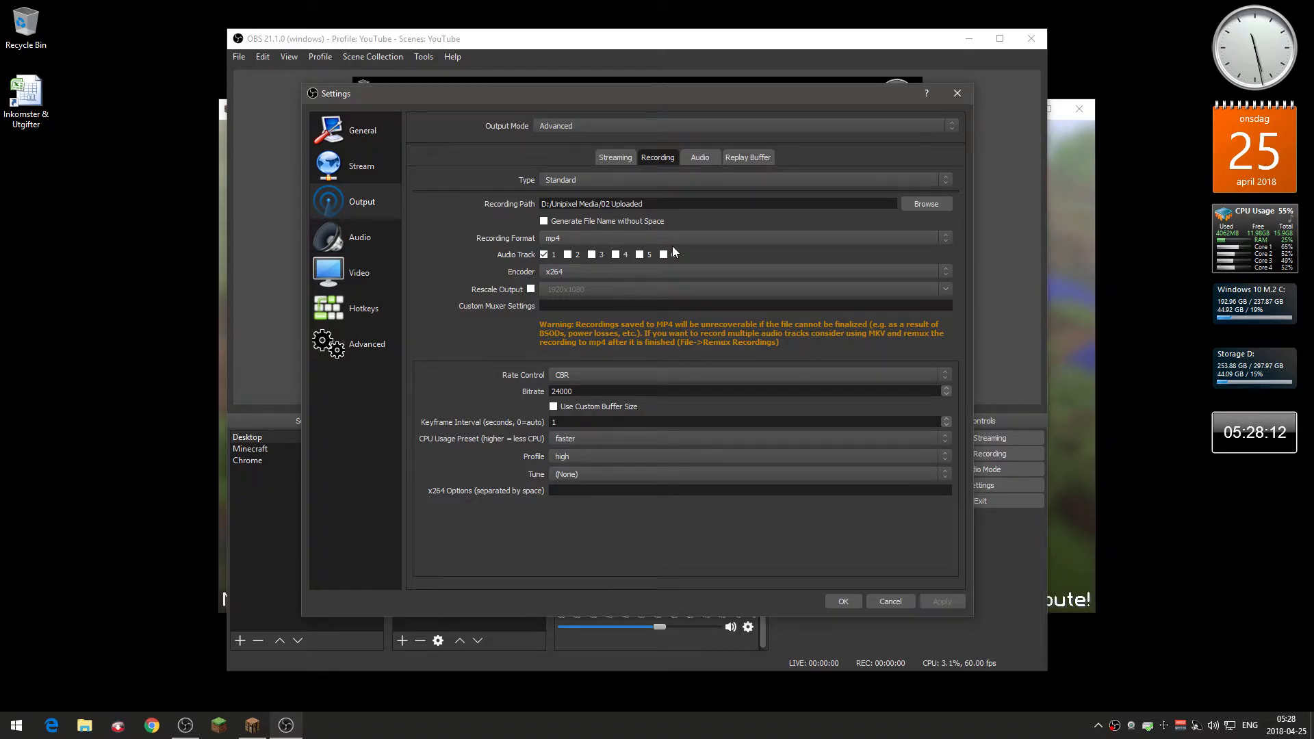
{"action": "left_click", "coordinate": [380, 240]}
{"action": "left_click", "coordinate": [380, 266]}
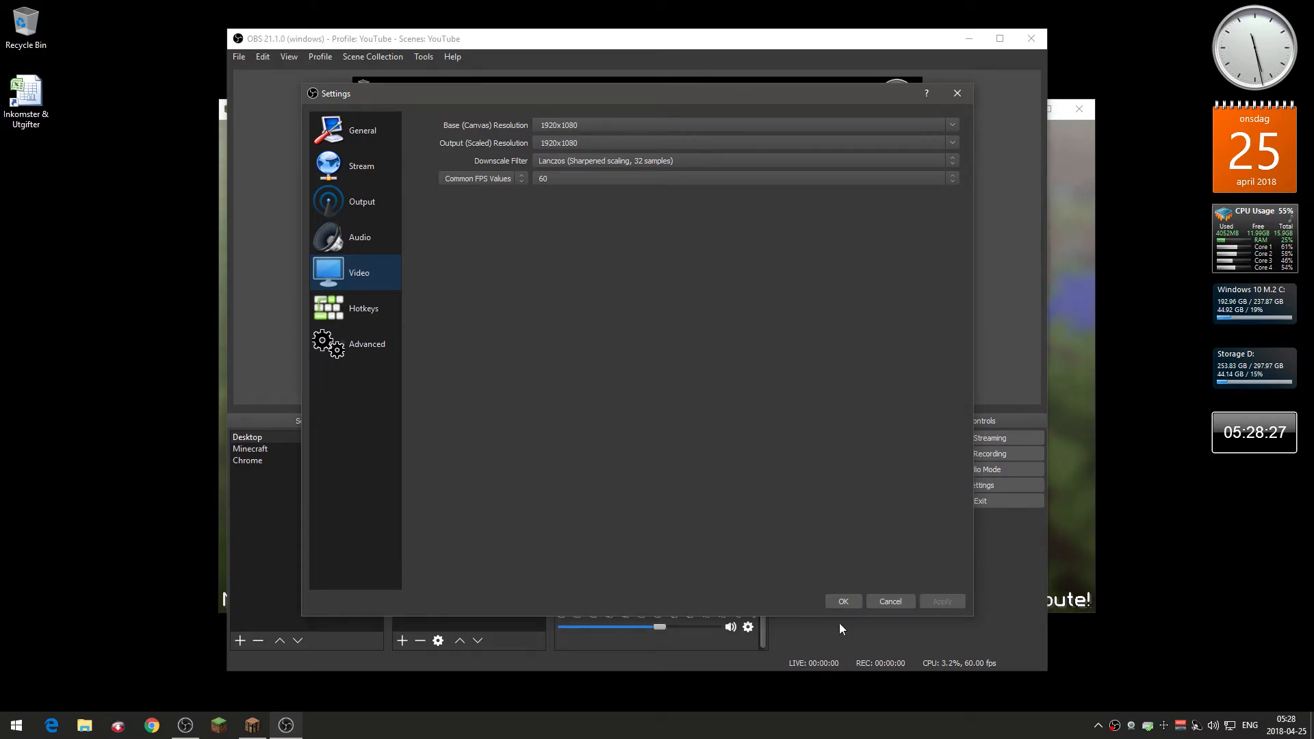
{"action": "left_click", "coordinate": [843, 602]}
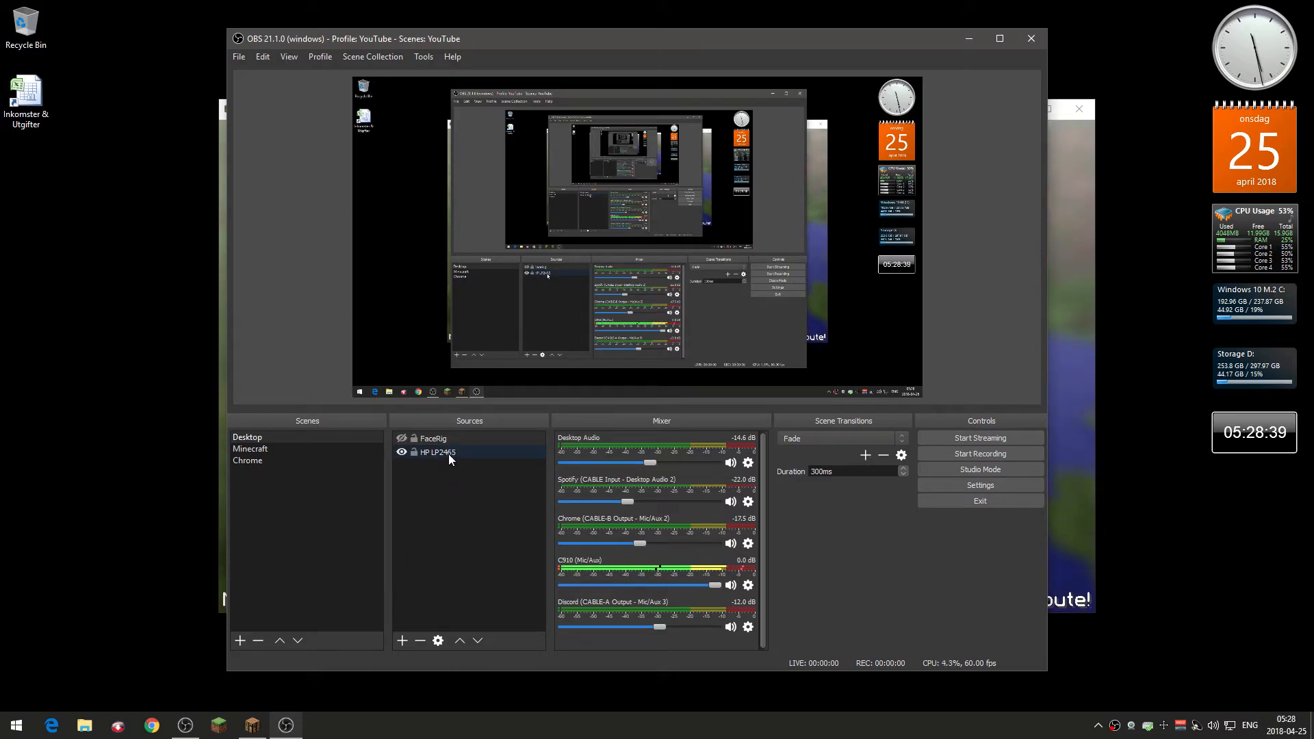
Step: Add a new Display Capture source to the Desktop scene under its default name
{"action": "right_click", "coordinate": [414, 500]}
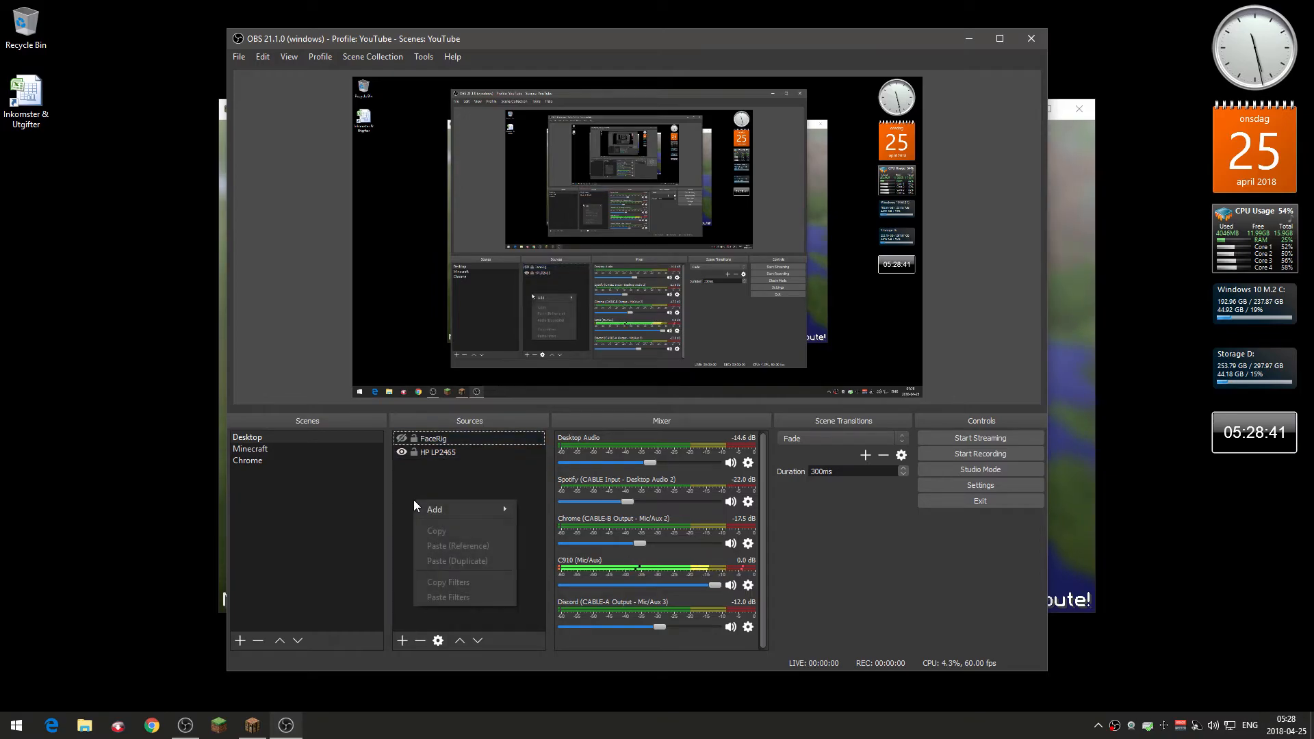
{"action": "mouse_move", "coordinate": [427, 510]}
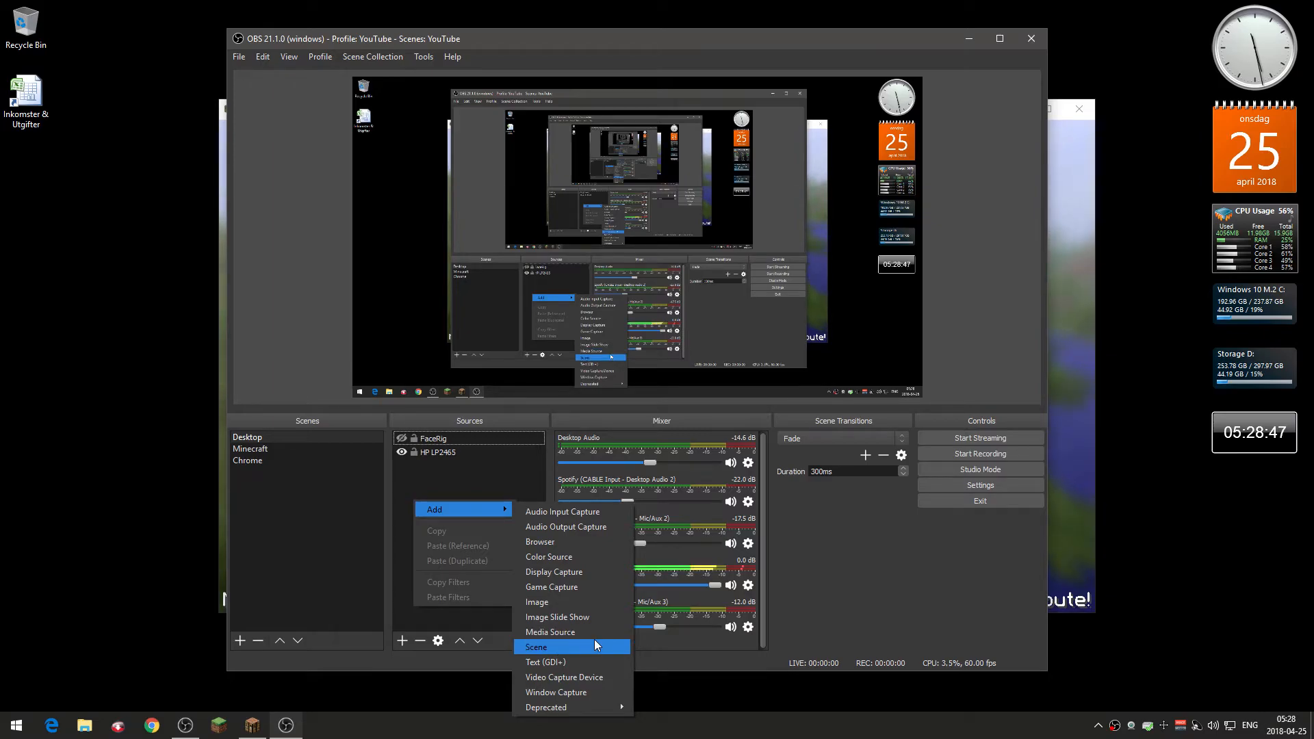
{"action": "left_click", "coordinate": [612, 571]}
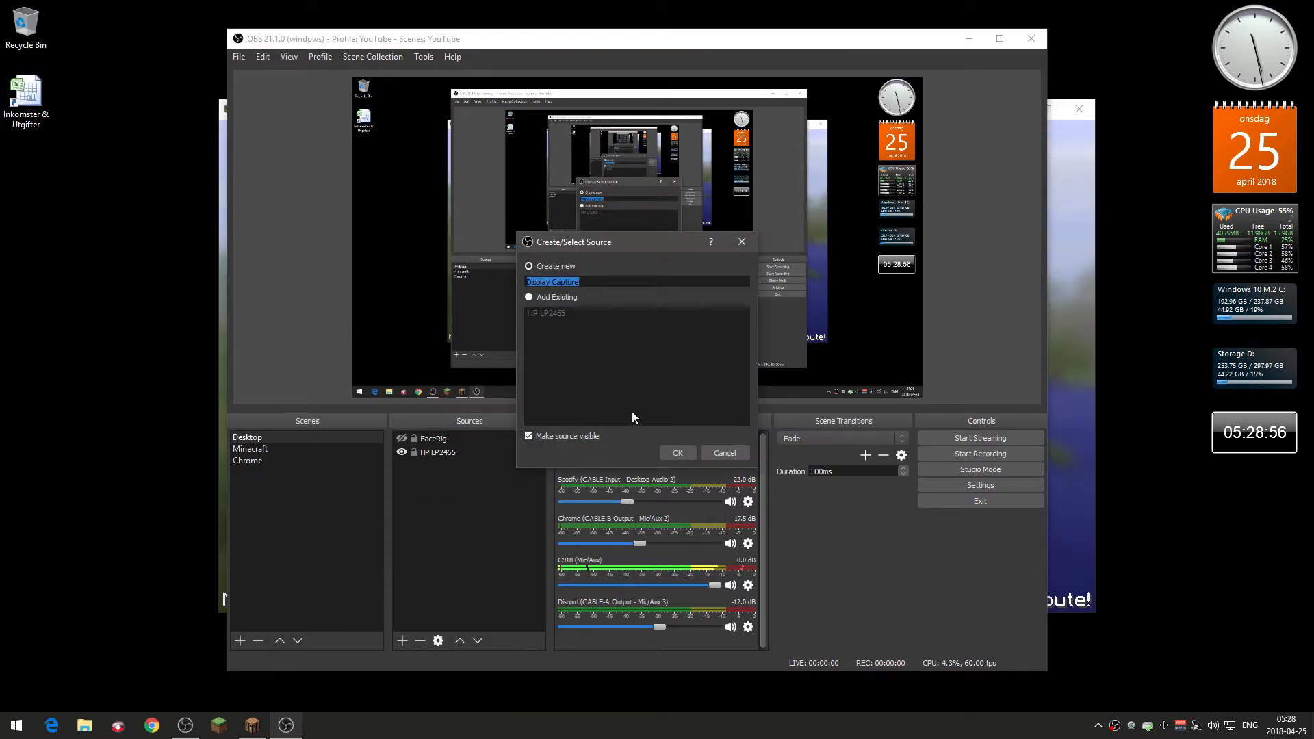
{"action": "left_click", "coordinate": [677, 453]}
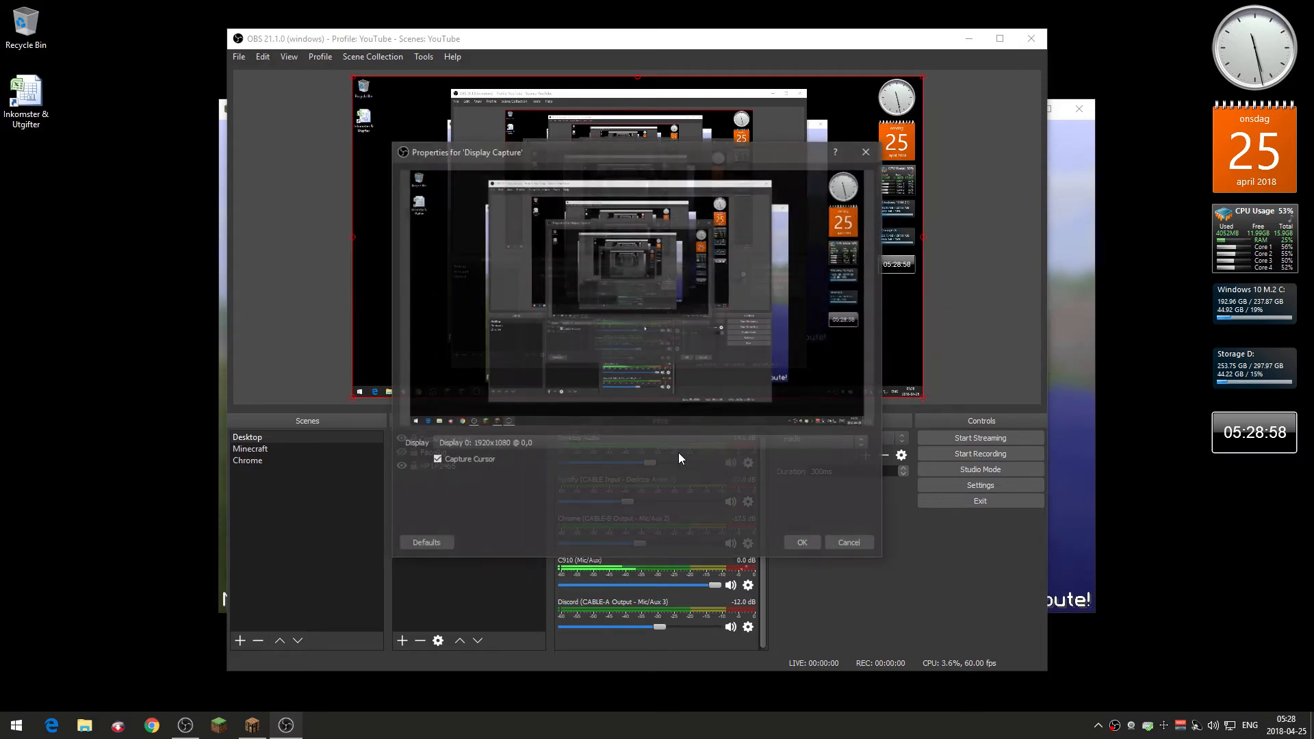
Step: Try Display 1 (1280x1024 @ 1920,169) as the captured display, and discard the change to the source's properties
{"action": "left_click", "coordinate": [557, 442]}
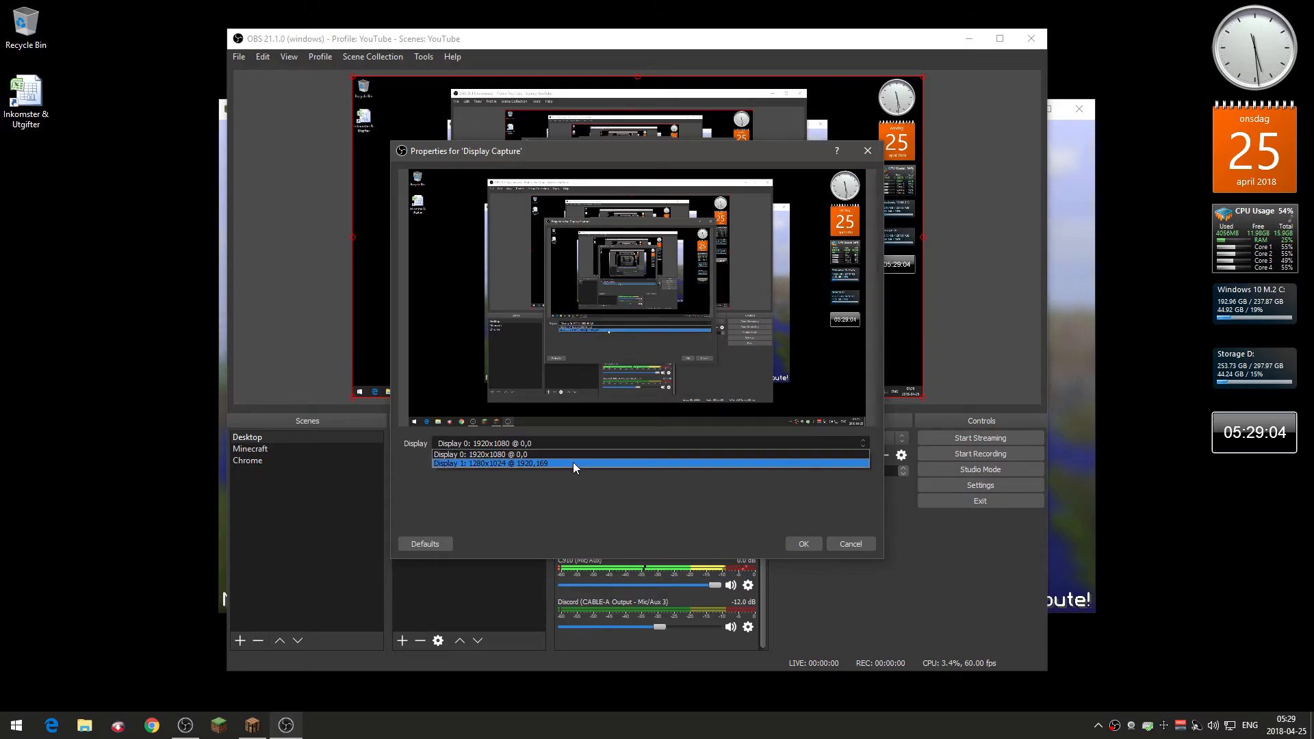
{"action": "left_click", "coordinate": [573, 463]}
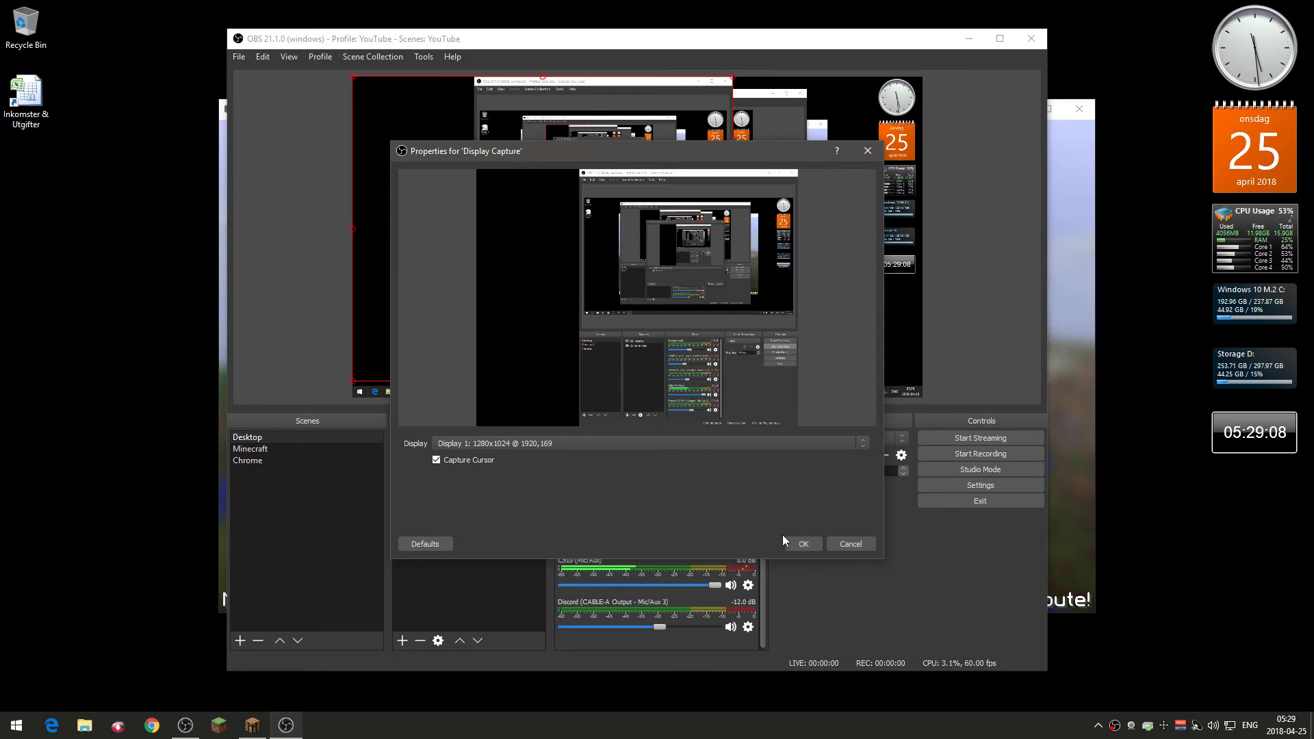
{"action": "left_click", "coordinate": [596, 444]}
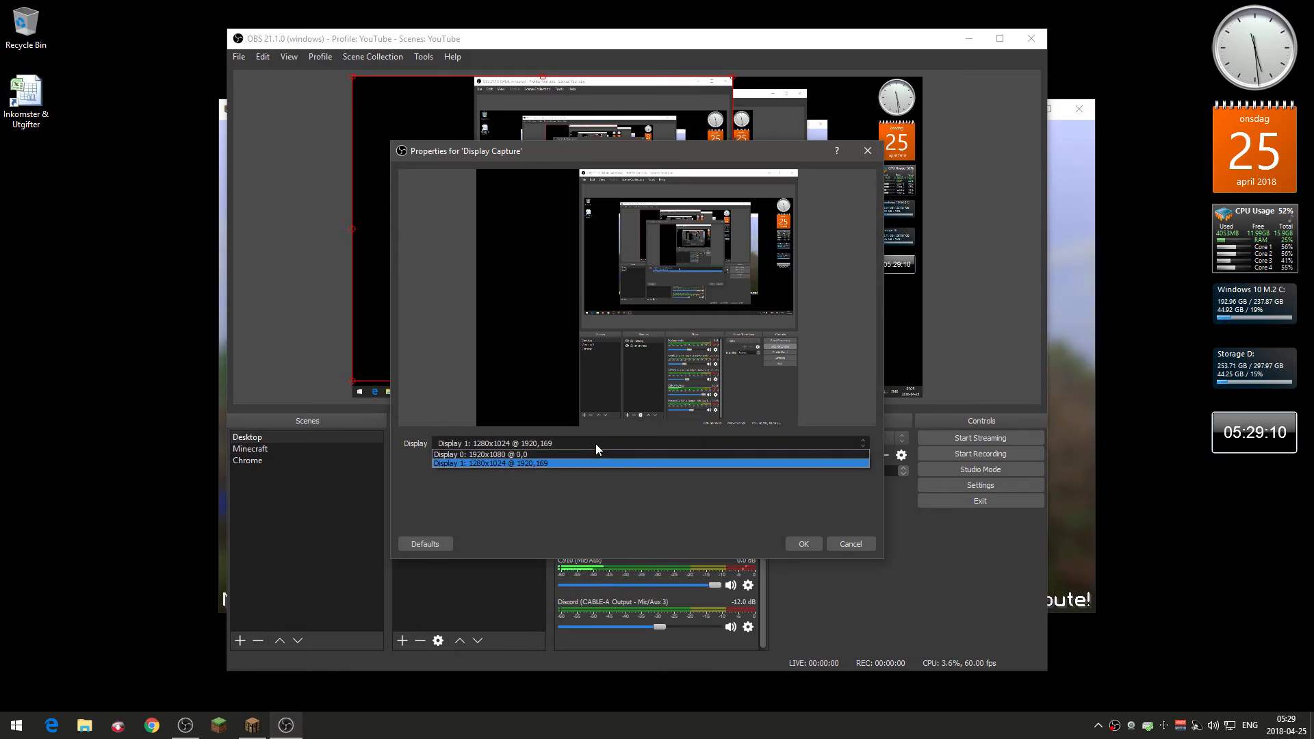
{"action": "left_click", "coordinate": [615, 473]}
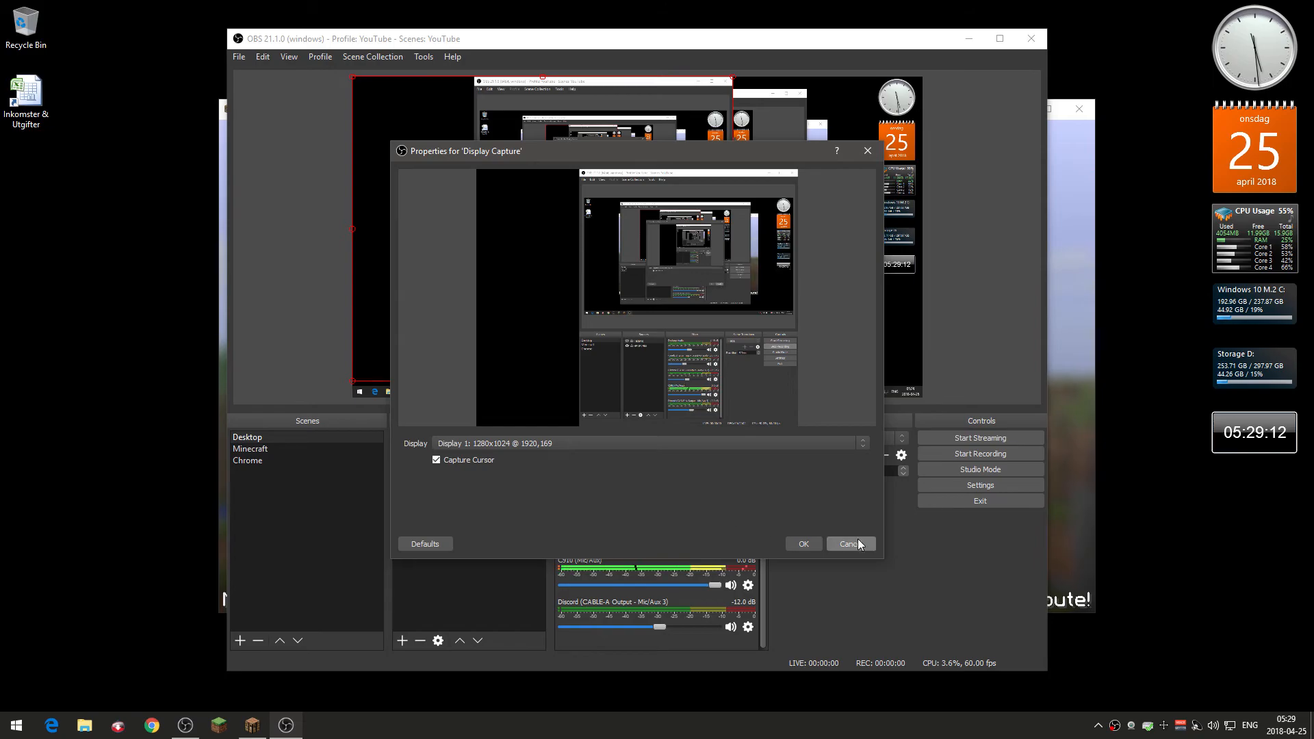
{"action": "left_click", "coordinate": [860, 541]}
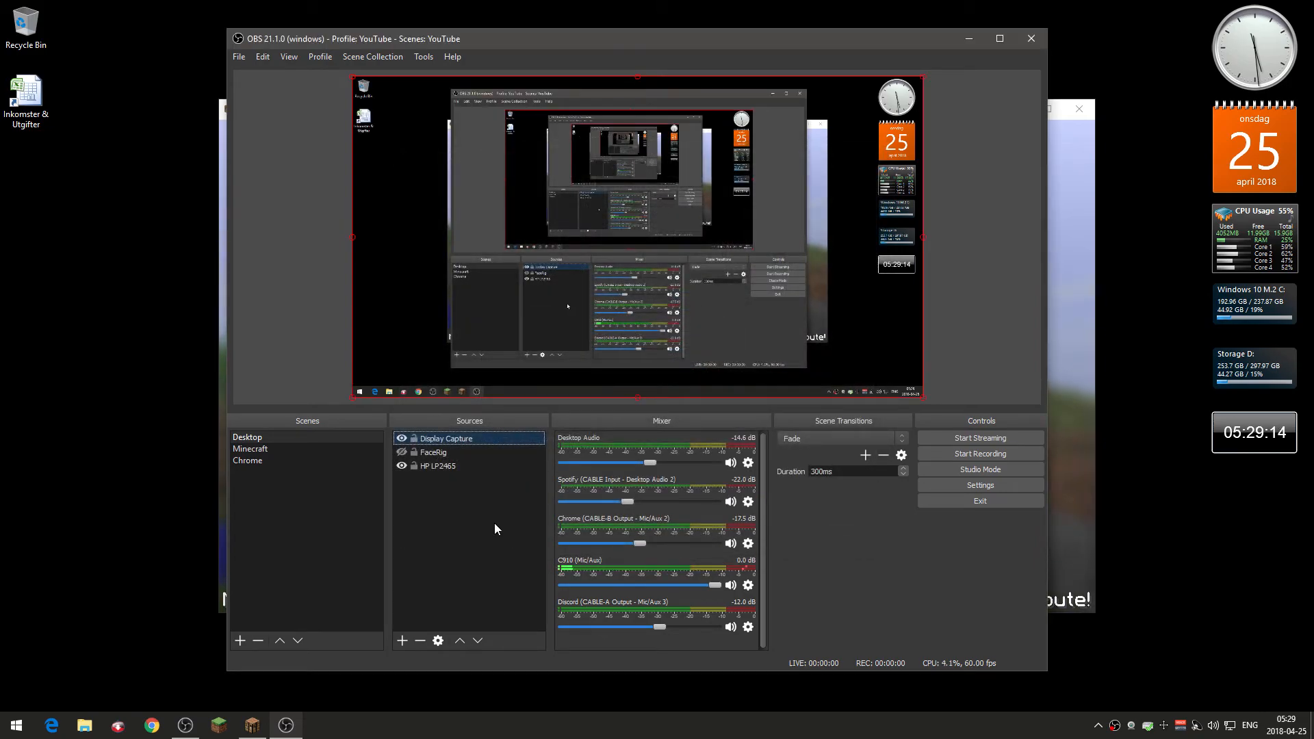
Step: Remove the Display Capture source from the Desktop scene
{"action": "key", "text": "Delete"}
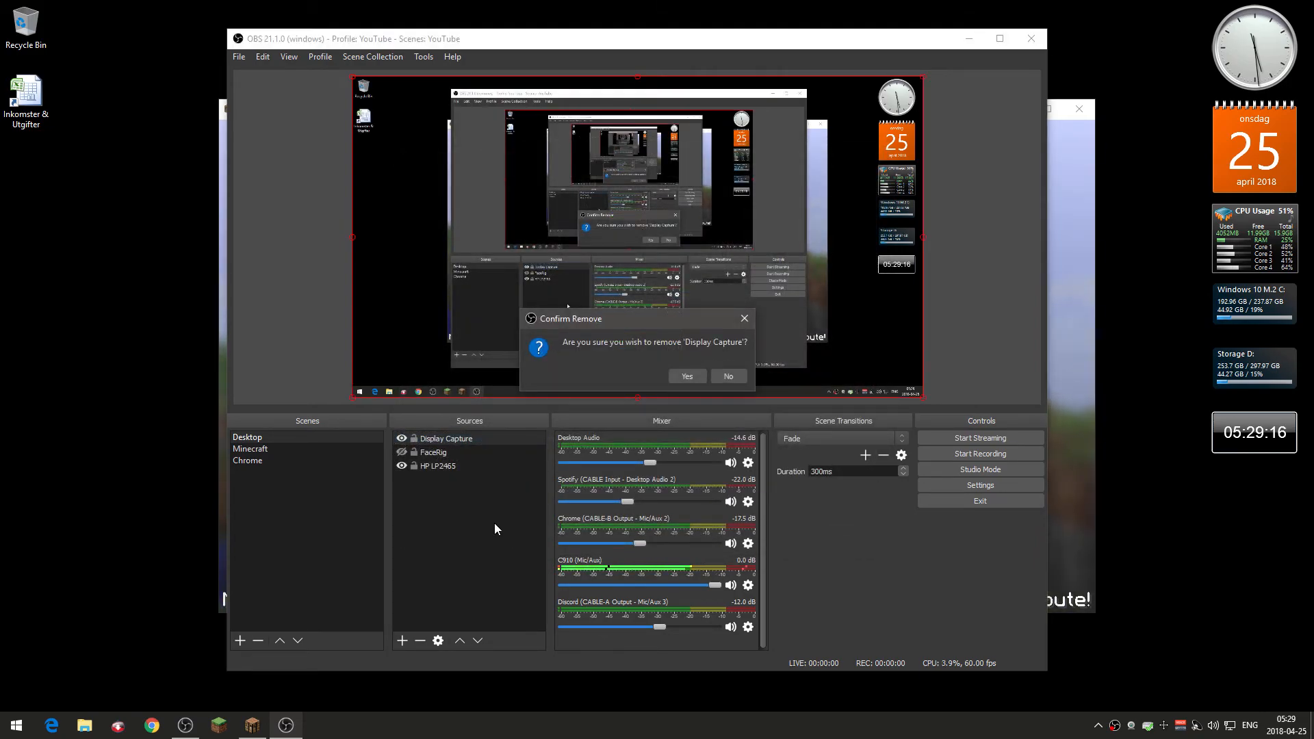
{"action": "key", "text": "Return"}
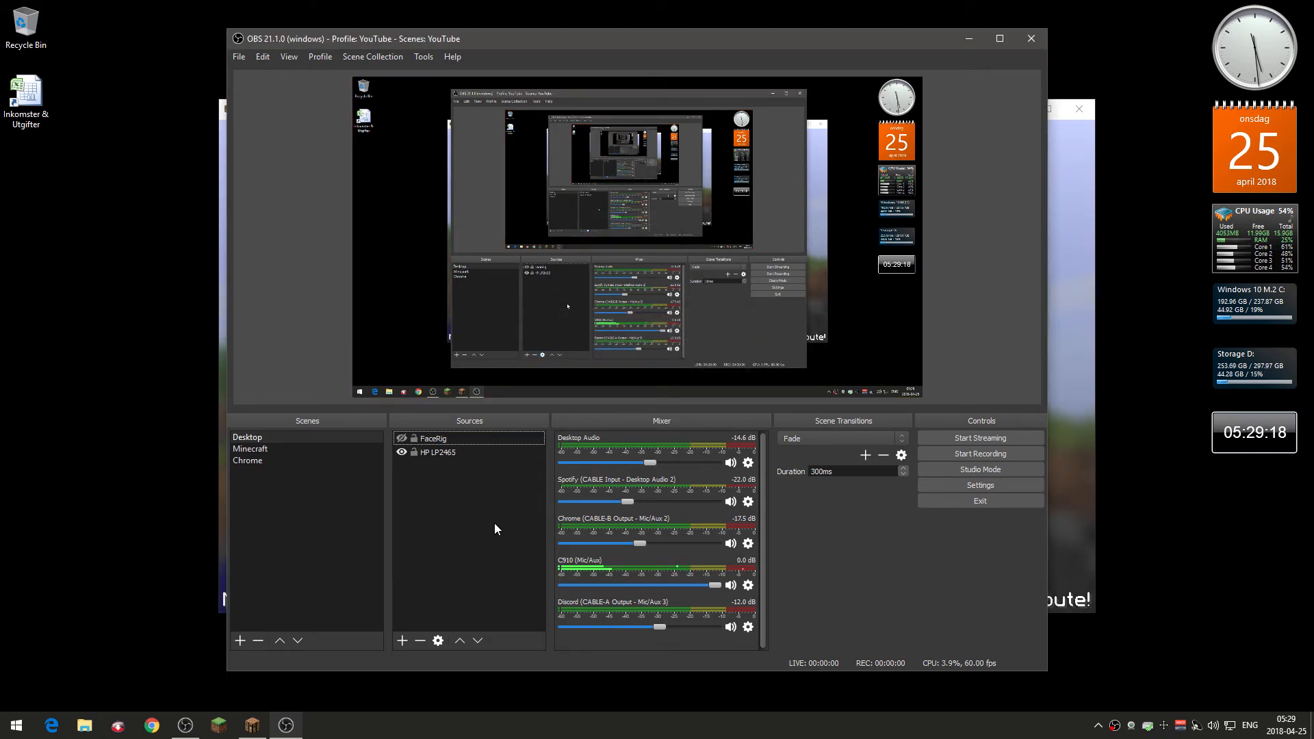